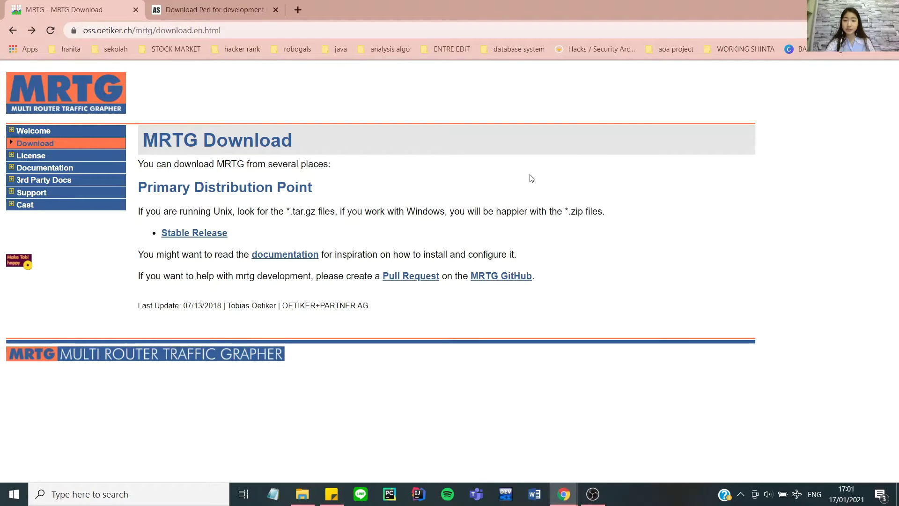
Step: Point out the address of the MRTG download page and open the site's Welcome page
left_click(263, 30)
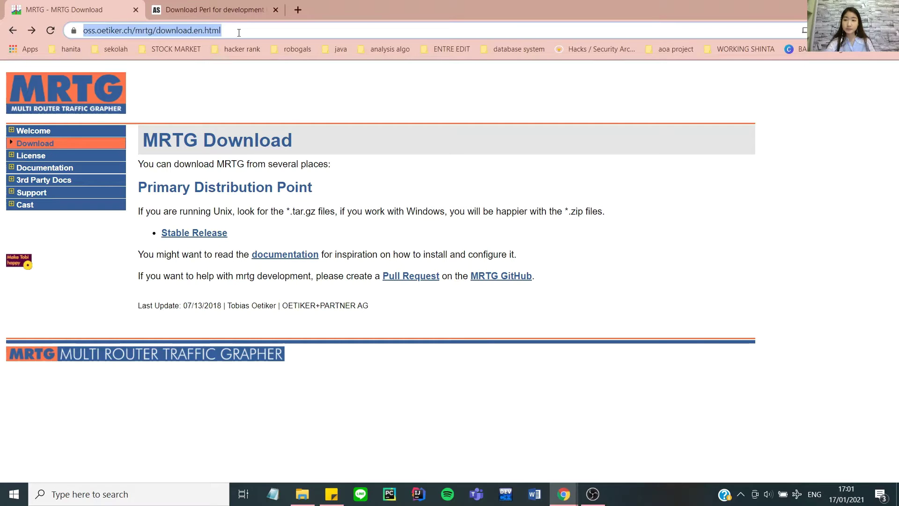
left_click(240, 30)
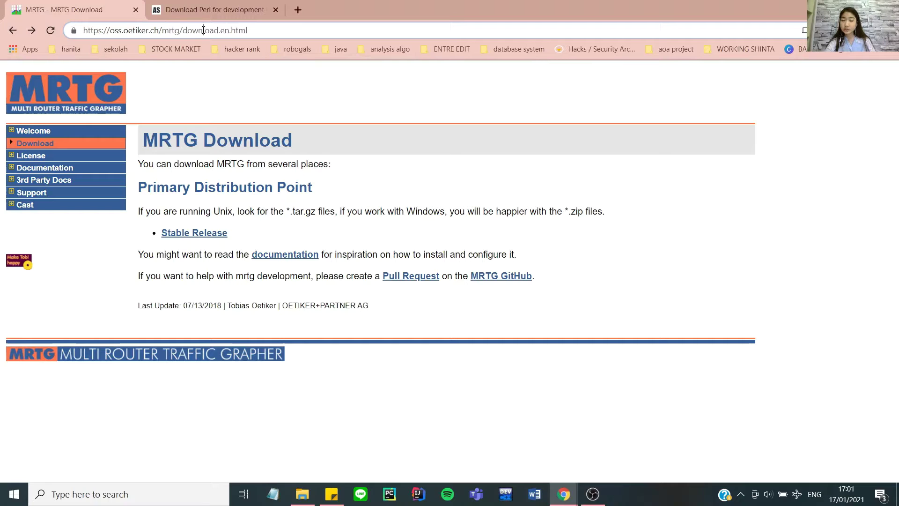
left_click(55, 131)
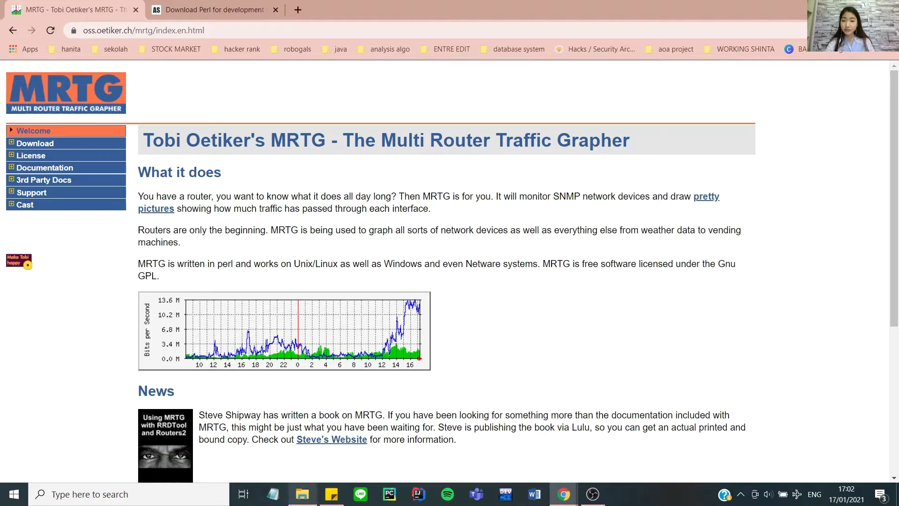
Step: Bring up the sticky note with the six MRTG steps and highlight "Setting up the snmp"
left_click(333, 495)
left_click(446, 170)
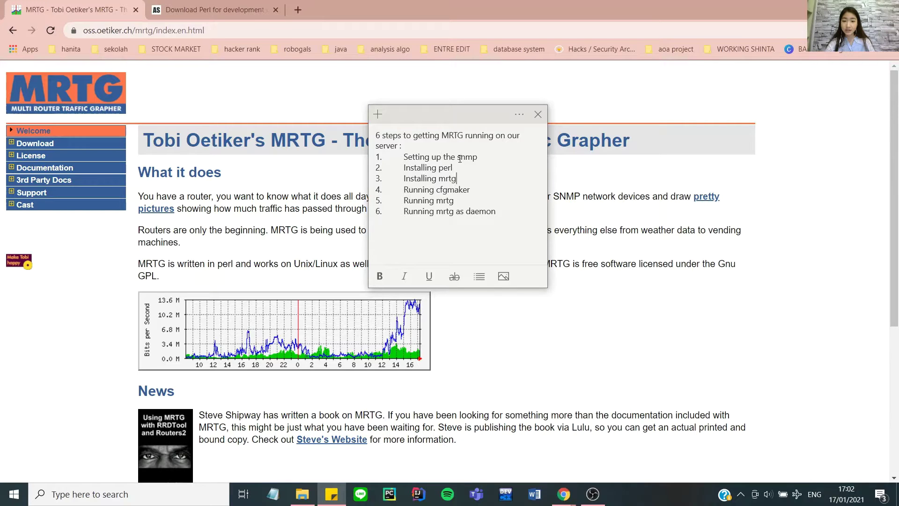
left_click(460, 169)
left_click(461, 181)
left_click(465, 190)
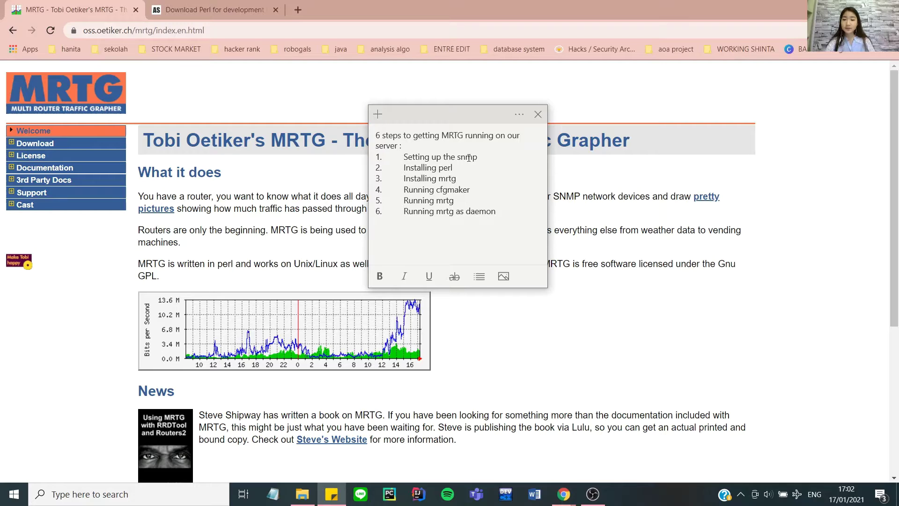
left_click_drag(477, 156, 406, 160)
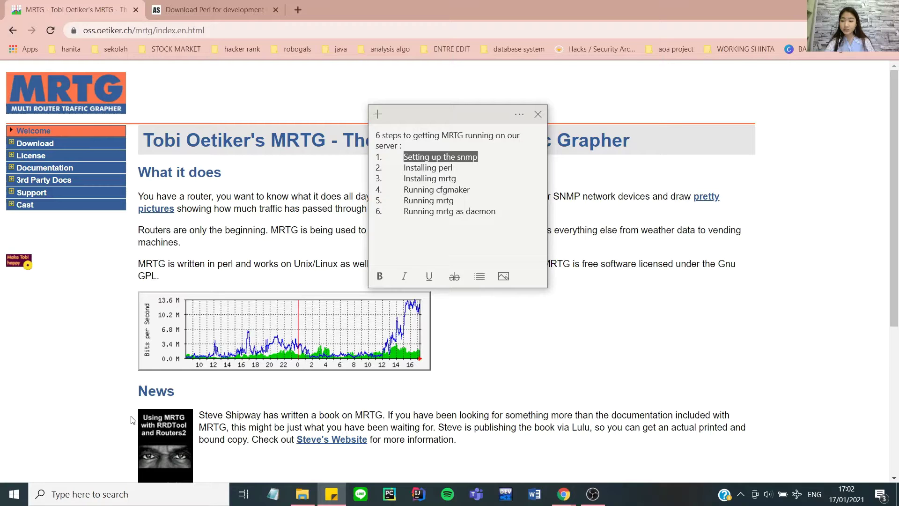
Step: Open Windows PowerShell as administrator, approve the elevation and move its window aside
left_click(56, 497)
key("super+x")
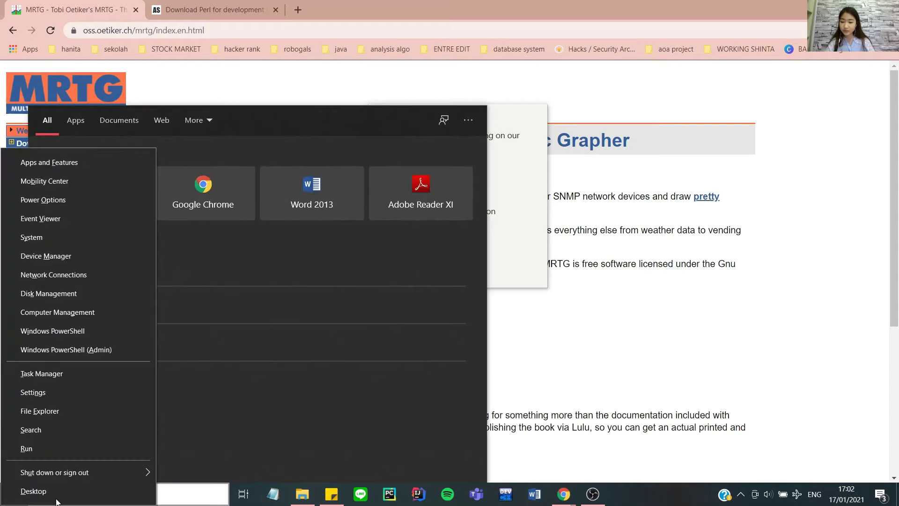
left_click(66, 349)
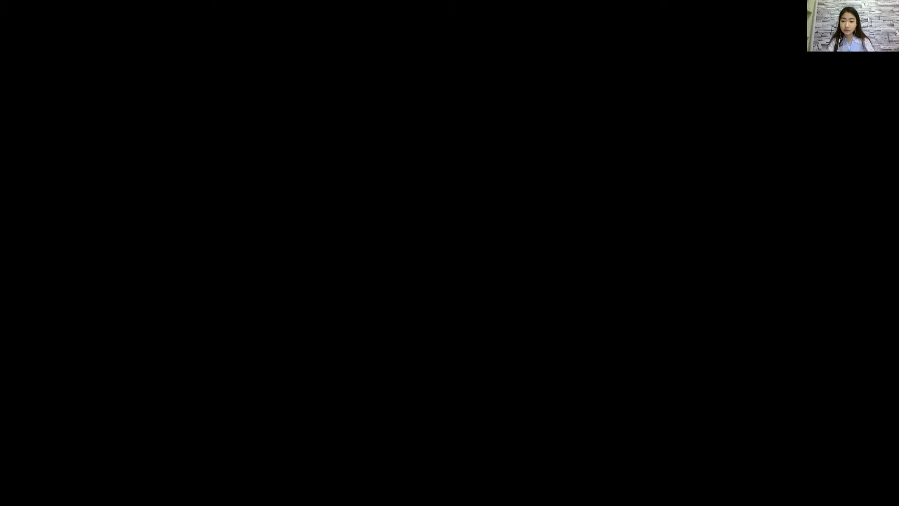
key("alt+y")
left_click_drag(323, 117, 590, 47)
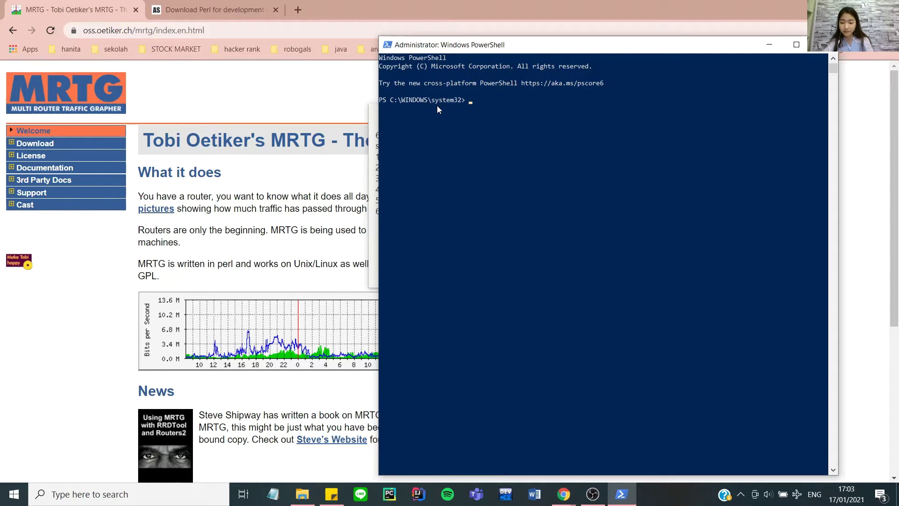
Step: Check the SNMP feature's install state with Get-WindowsCapability -Online -Name "SNMP*" and close PowerShell
type("Geet")
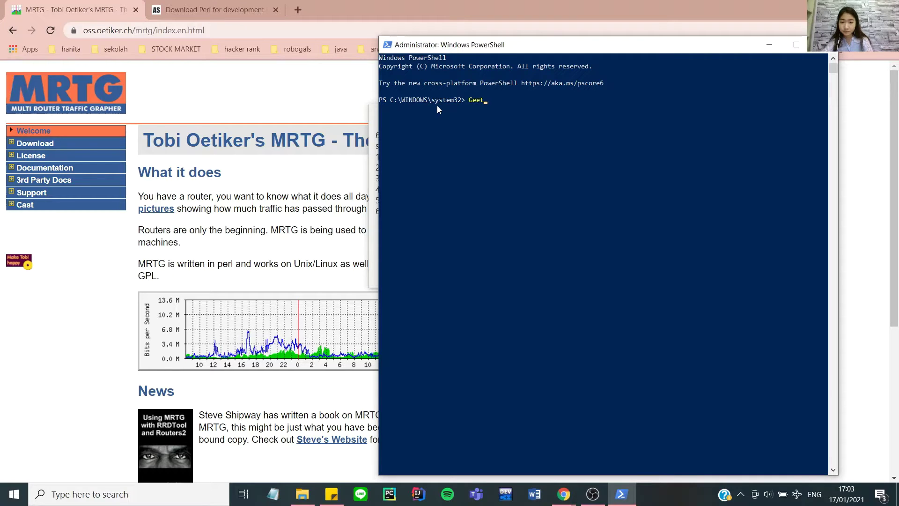
key("BackSpace")
key("BackSpace")
type("t-Win")
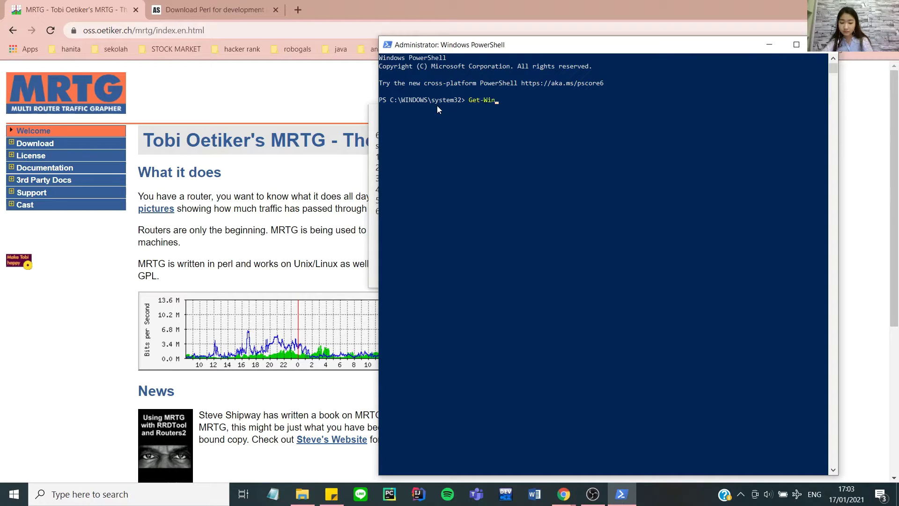
type("dosUpdate")
key("BackSpace")
key("BackSpace")
key("BackSpace")
key("BackSpace")
key("BackSpace")
key("BackSpace")
key("BackSpace")
type("wsCa")
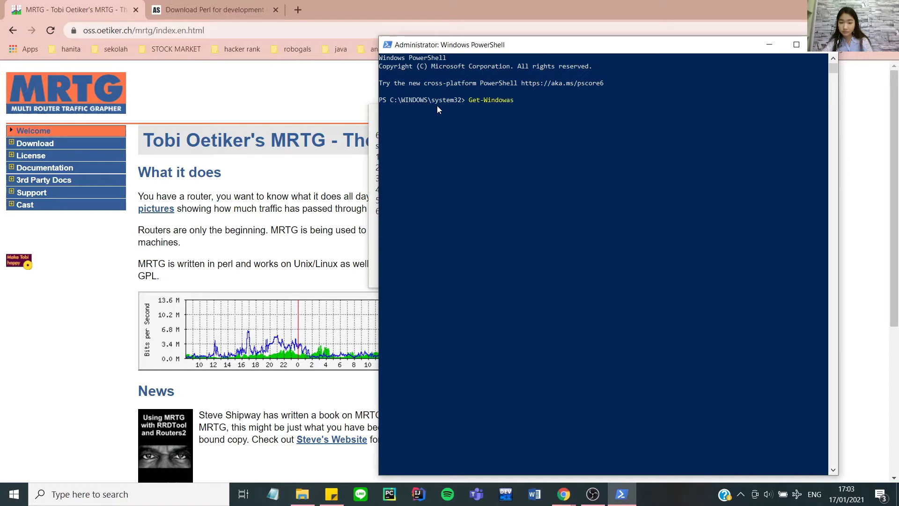
type("pability -Online -Name")
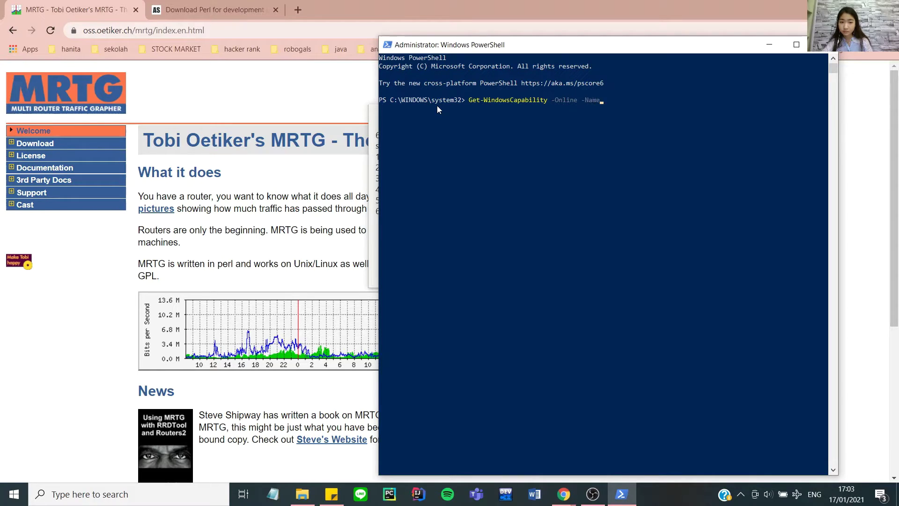
type(" \"SNMP*\"")
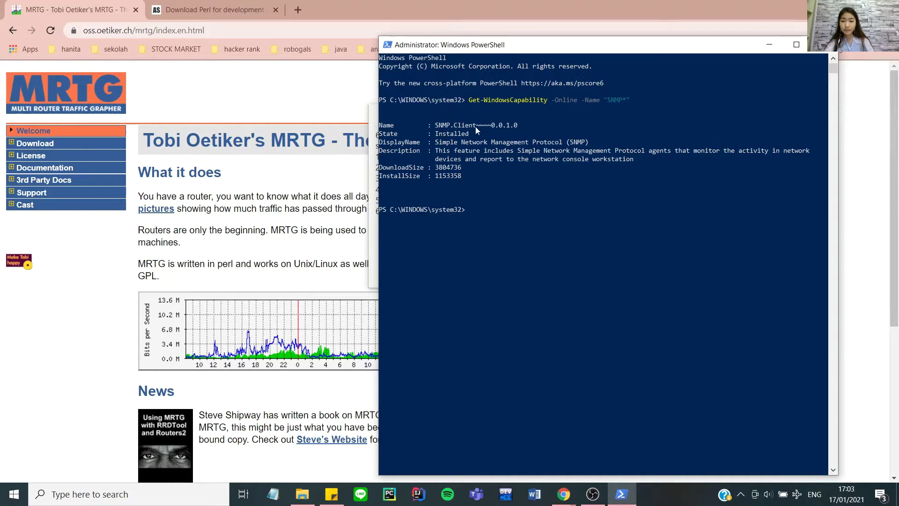
left_click_drag(476, 136, 380, 136)
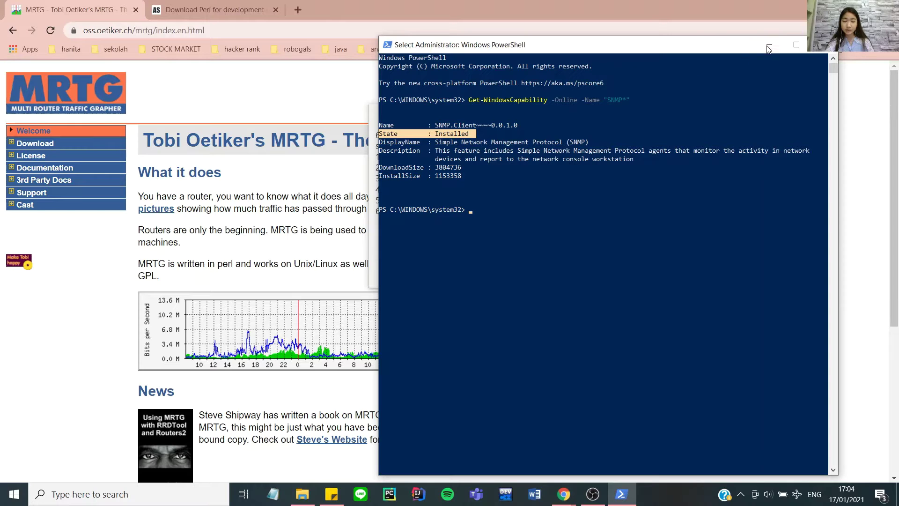
left_click(823, 45)
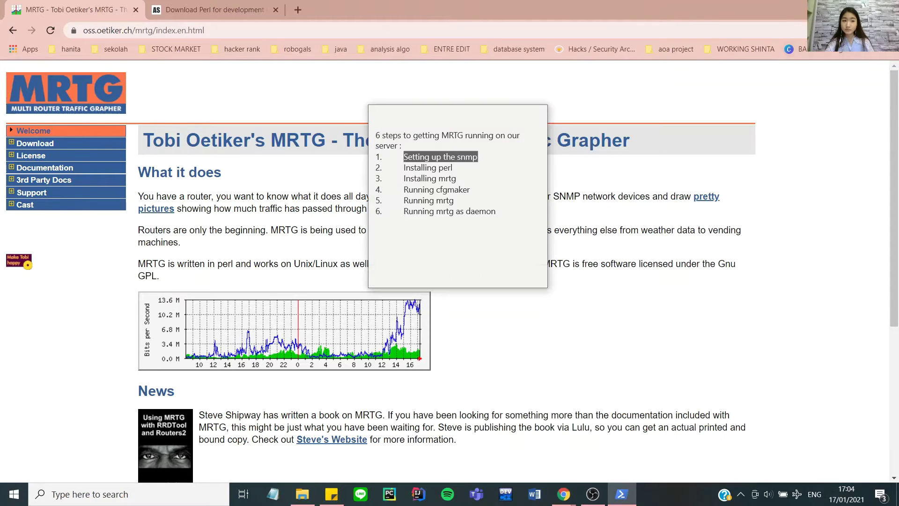
Step: Open Services from the Administrative Tools under Control Panel's System and Security
left_click(113, 496)
type("control")
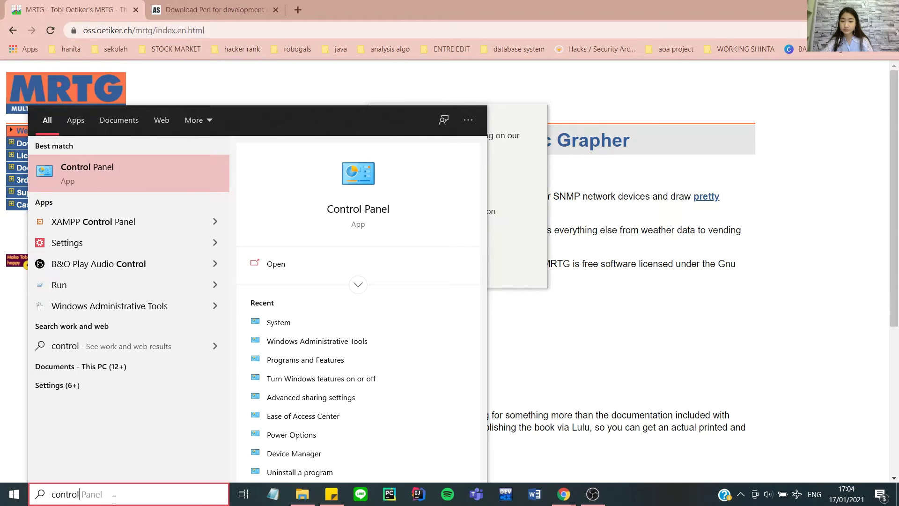
key("Return")
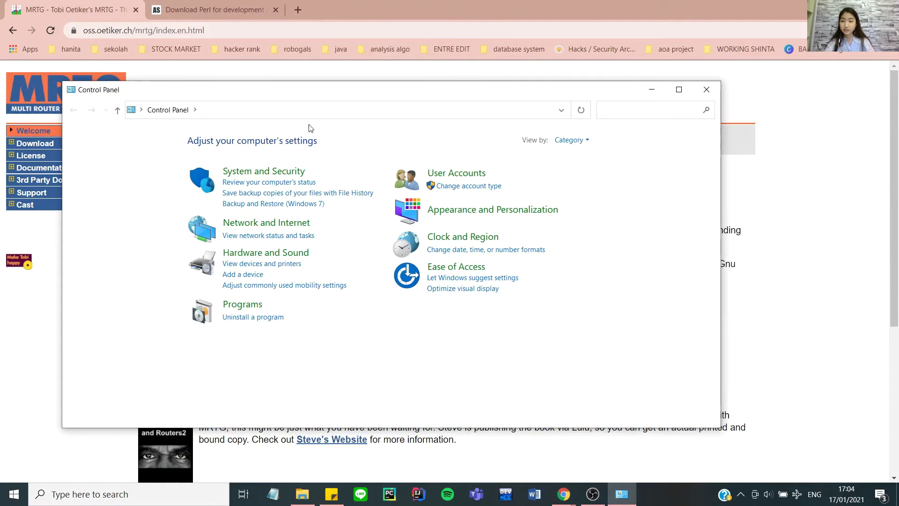
left_click_drag(301, 91, 365, 94)
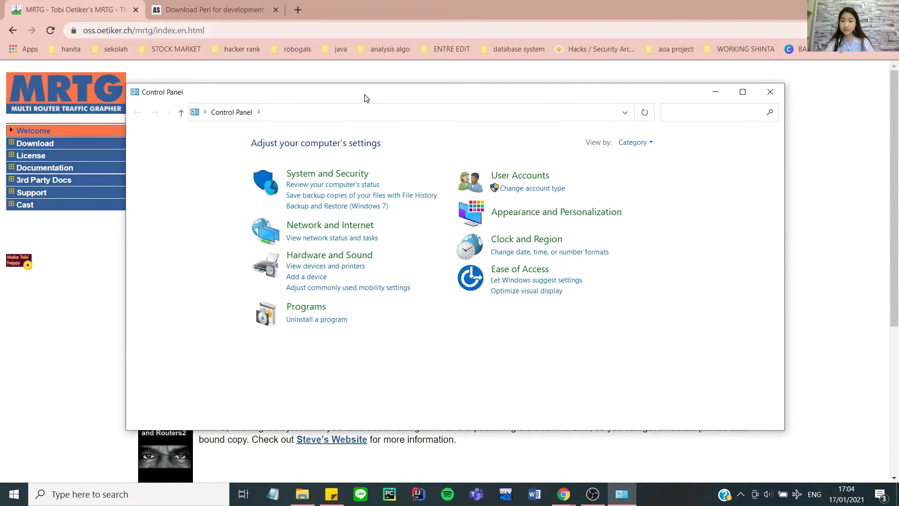
left_click(357, 175)
scroll(376, 276, "down", 1)
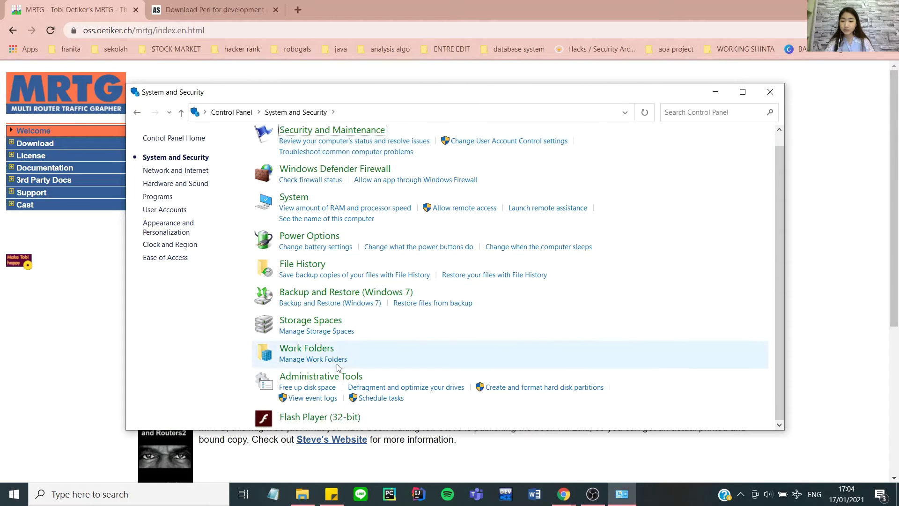
left_click(338, 379)
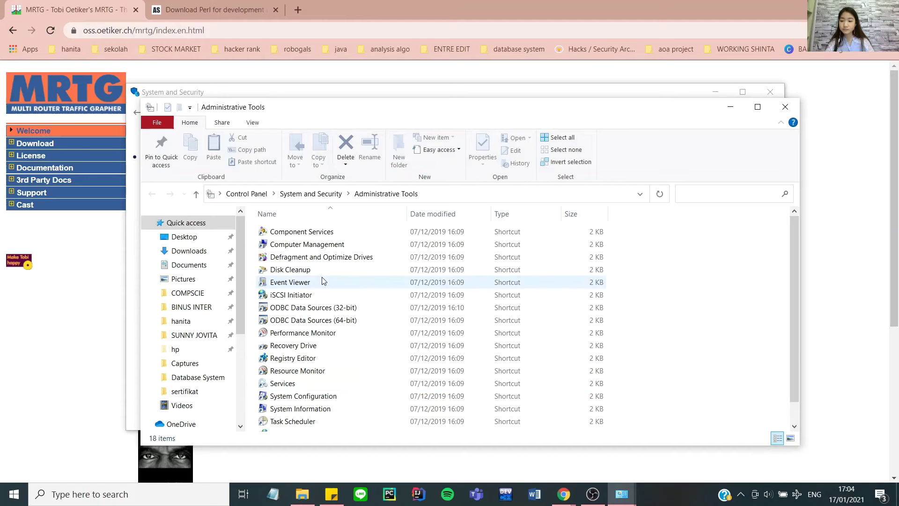
double_click(302, 384)
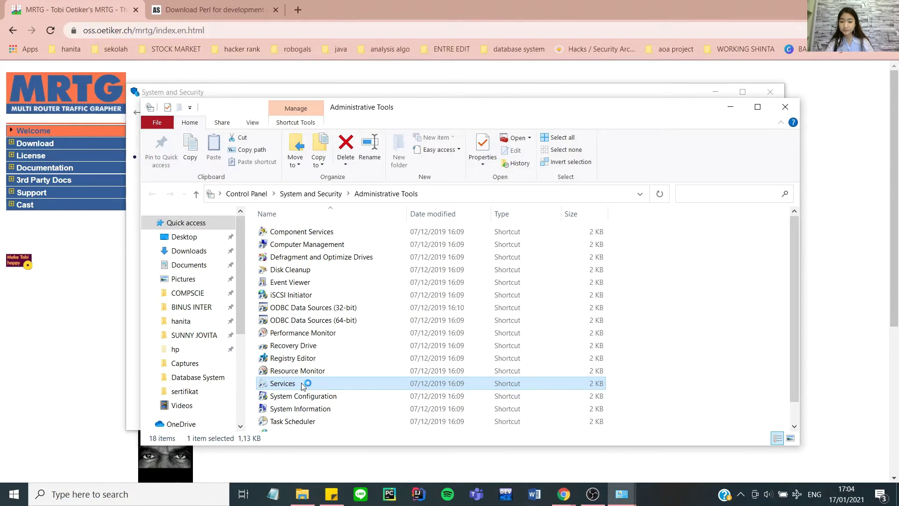
Step: Find SNMP Service in the services list and open its properties
scroll(450, 248, "down", 12)
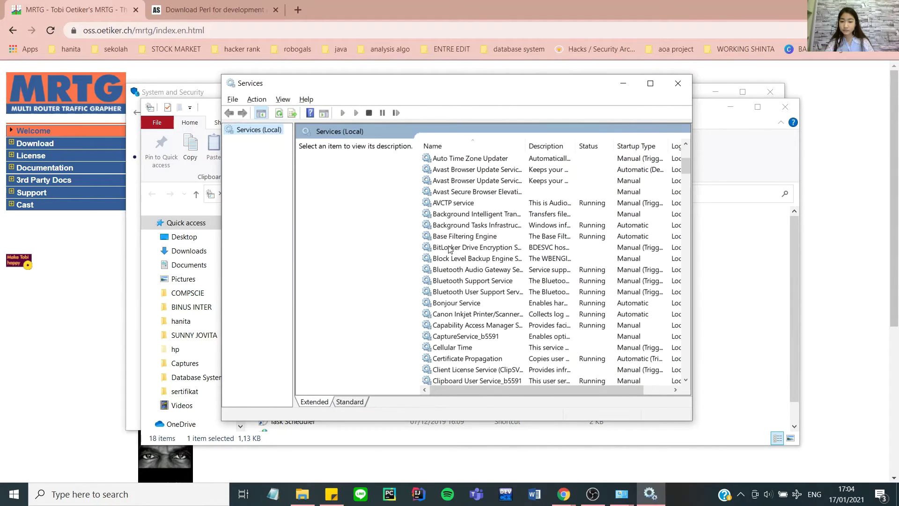
scroll(449, 248, "down", 17)
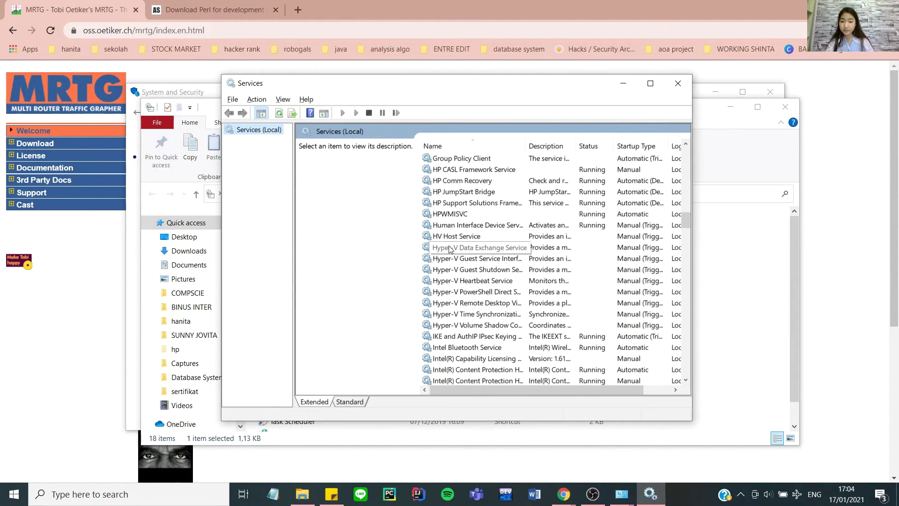
scroll(450, 249, "down", 20)
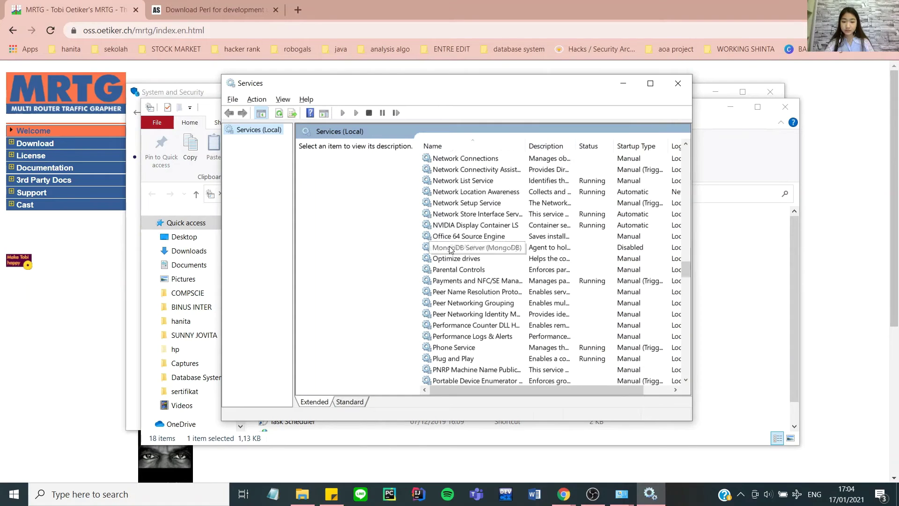
scroll(450, 249, "down", 8)
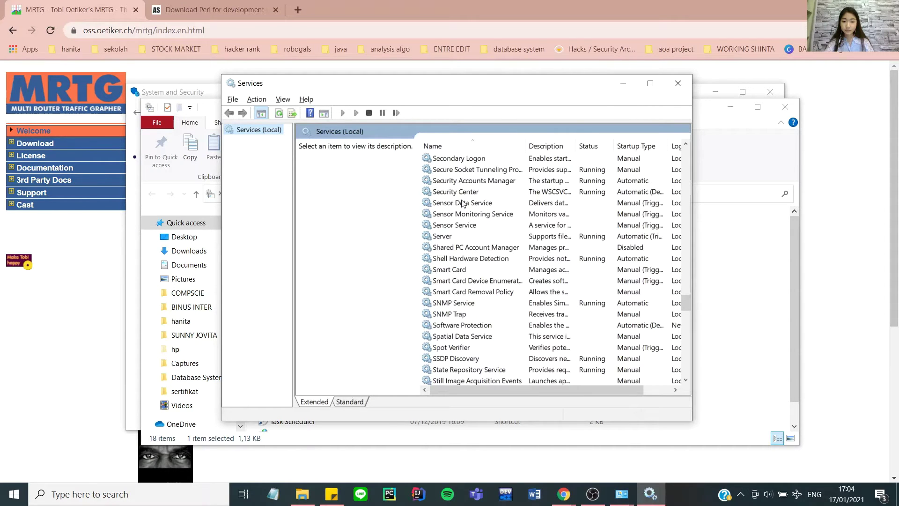
double_click(465, 302)
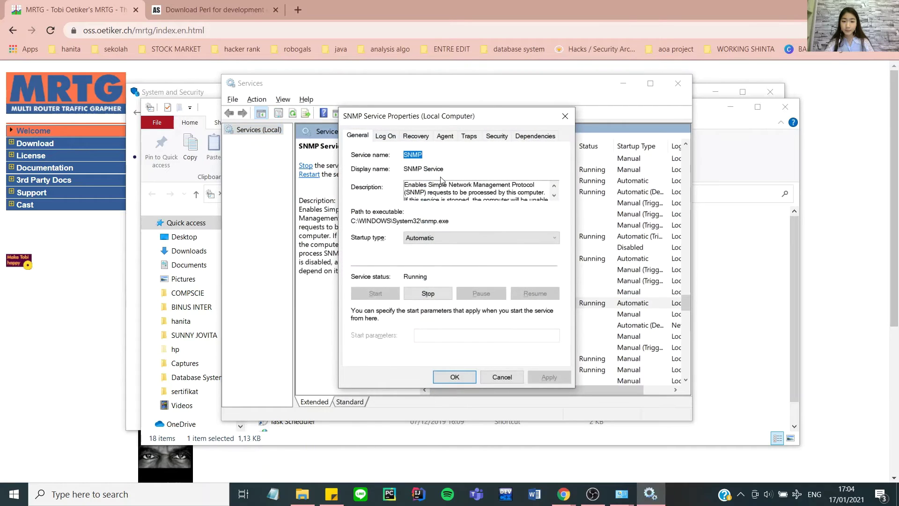
Step: Review the SNMP Service's trap community and destinations and its security settings, and confirm the properties
left_click(466, 141)
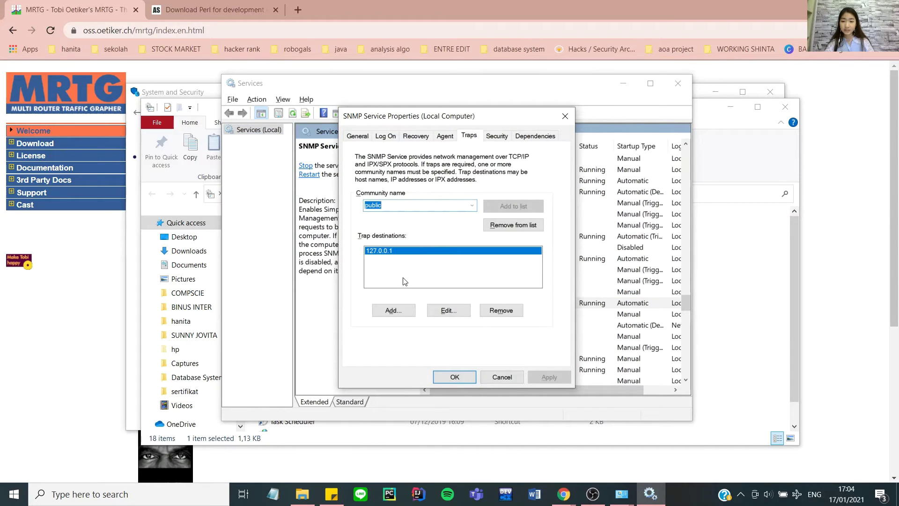
left_click(445, 206)
left_click(497, 136)
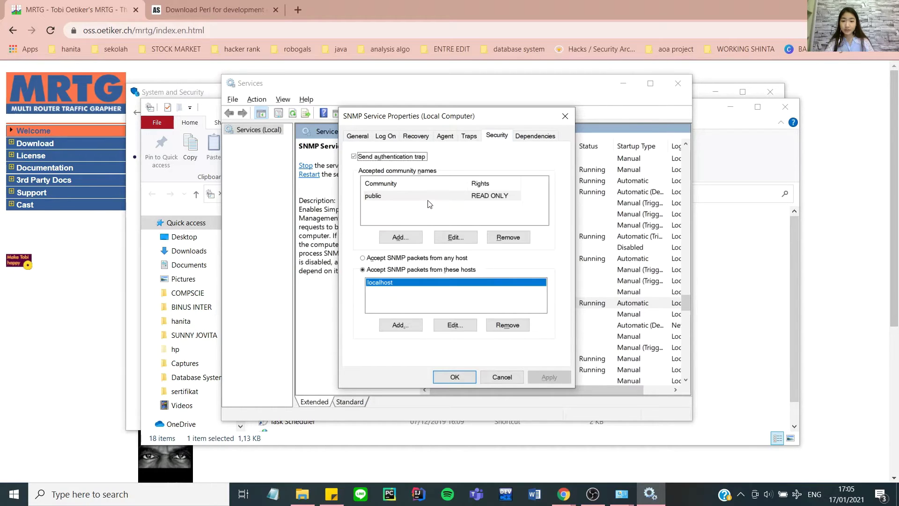
left_click(394, 199)
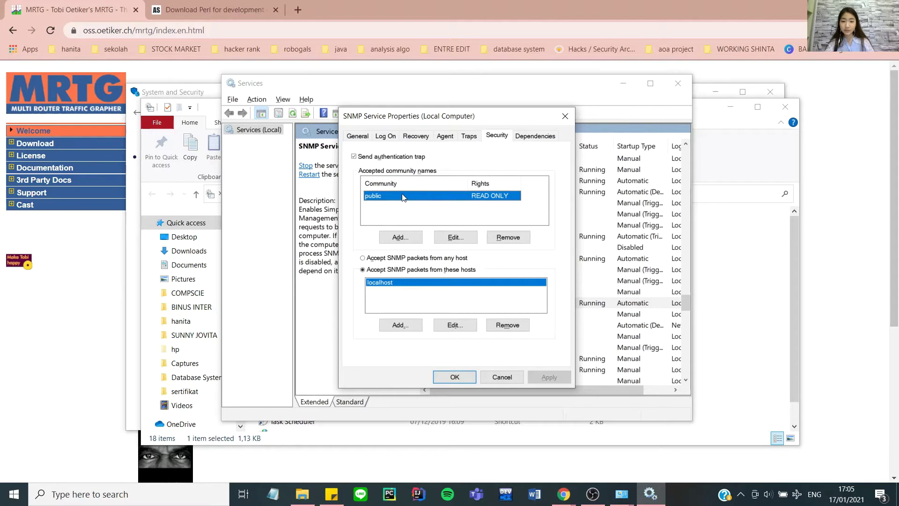
left_click(406, 210)
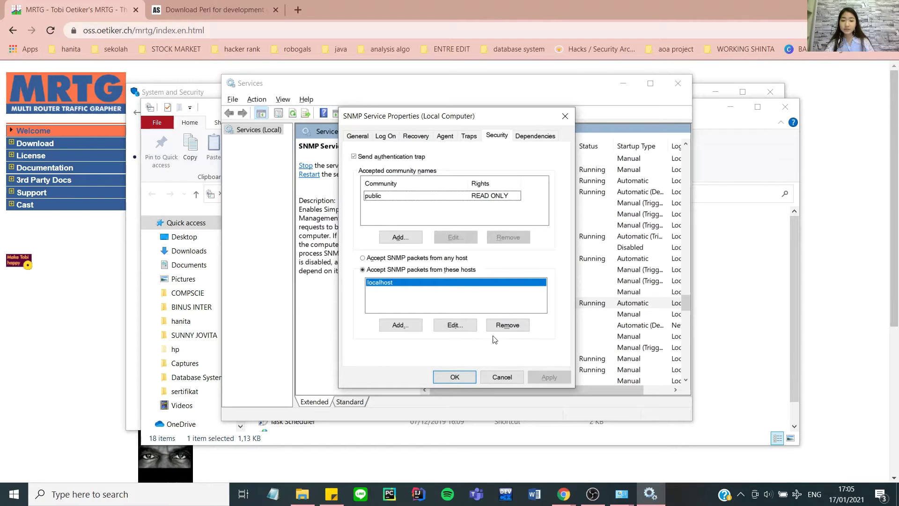
left_click(455, 378)
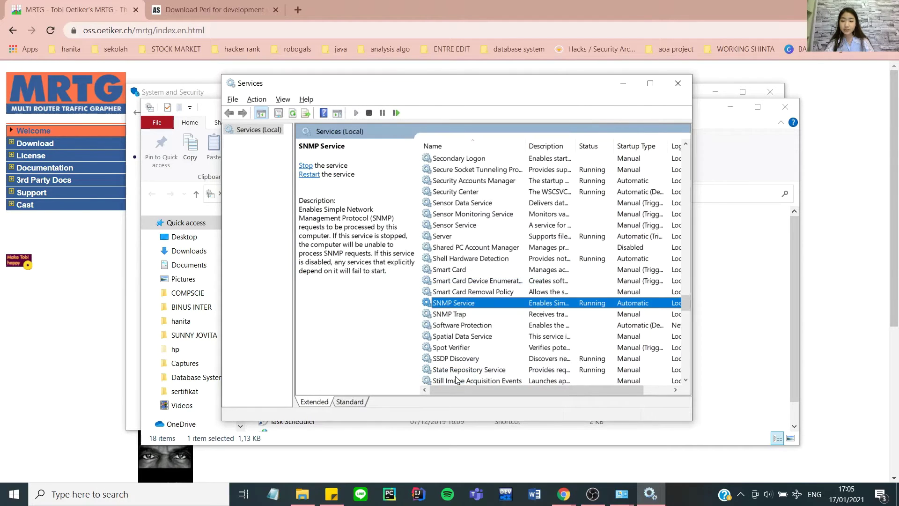
Step: Close the Services, Administrative Tools and System and Security windows to return to the sticky note
left_click(677, 83)
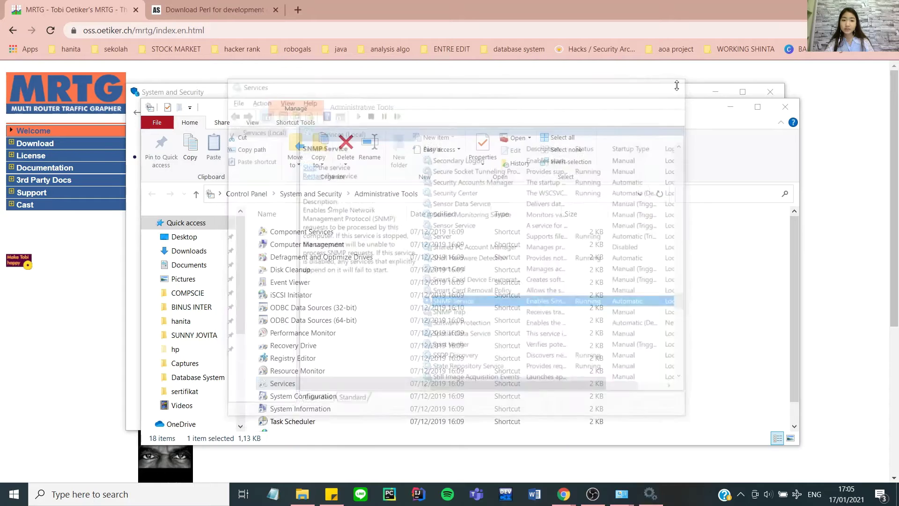
left_click(782, 108)
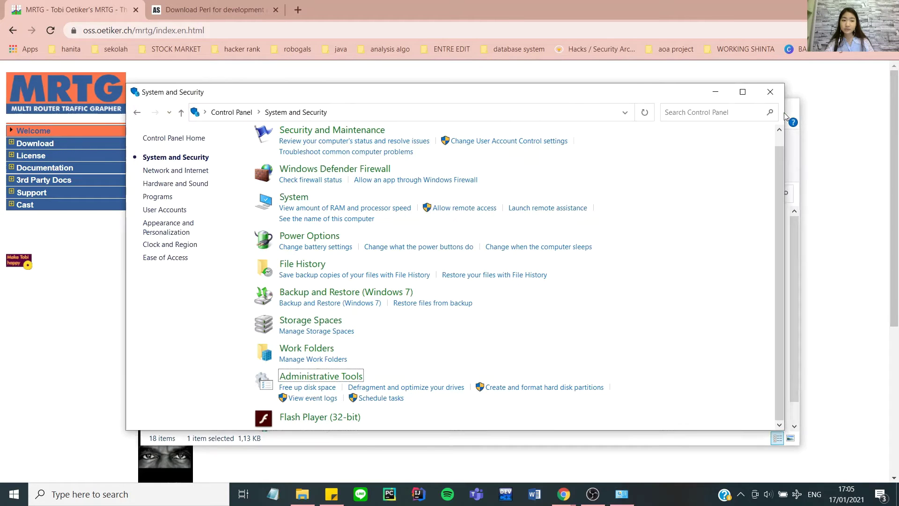
left_click(760, 92)
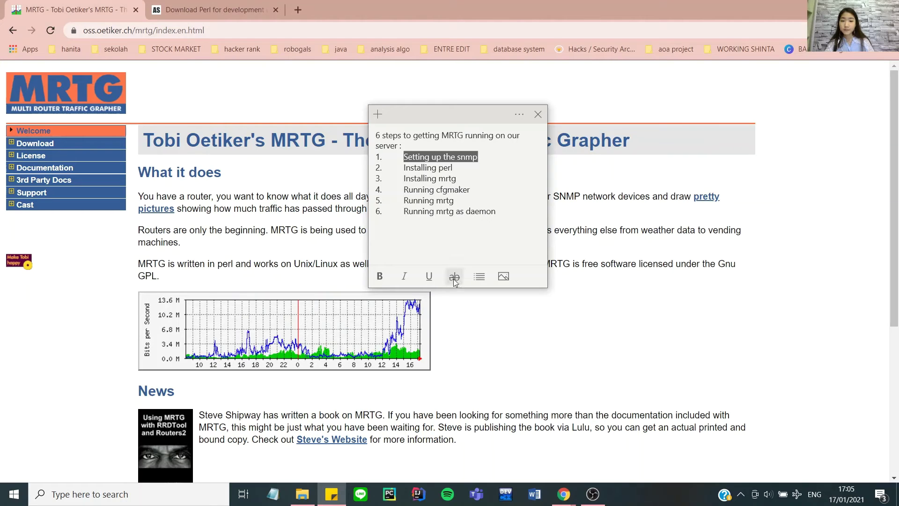
Step: Strike through the "Setting up the snmp" item in the sticky note
left_click(453, 277)
left_click(461, 167)
left_click_drag(466, 168, 377, 165)
left_click(449, 178)
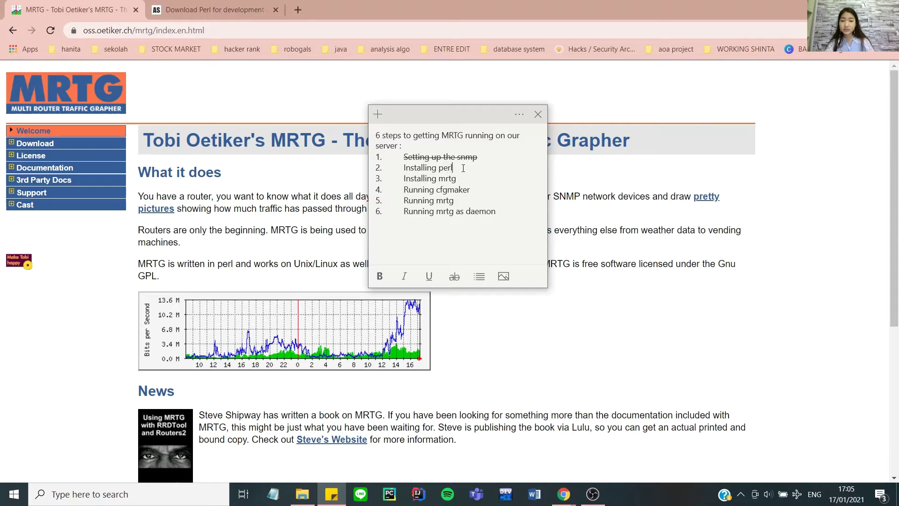
mouse_move(458, 169)
left_mouse_down()
mouse_move(404, 167)
mouse_move(405, 179)
mouse_move(455, 169)
left_mouse_up()
Step: Return to the ActiveState home page and open the Perl download page from there to view the ActivePerl 5.28 download
left_click(210, 10)
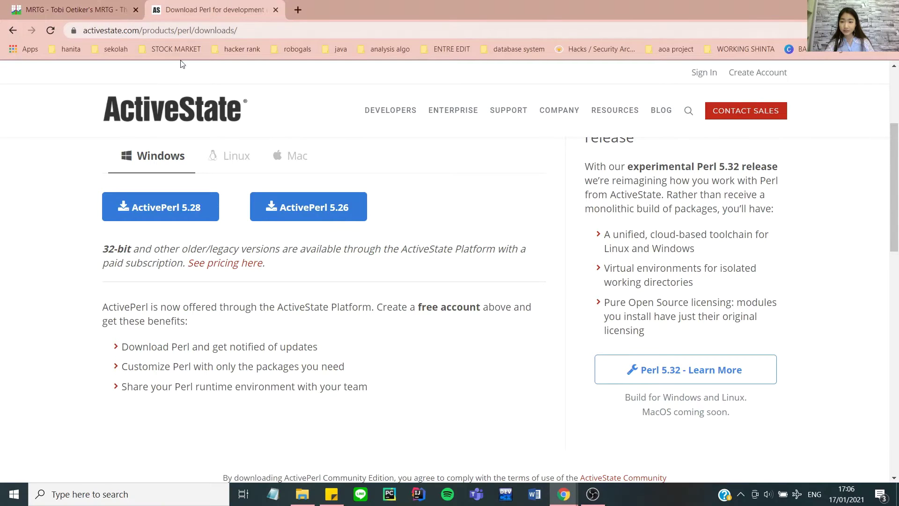
scroll(419, 190, "up", 4)
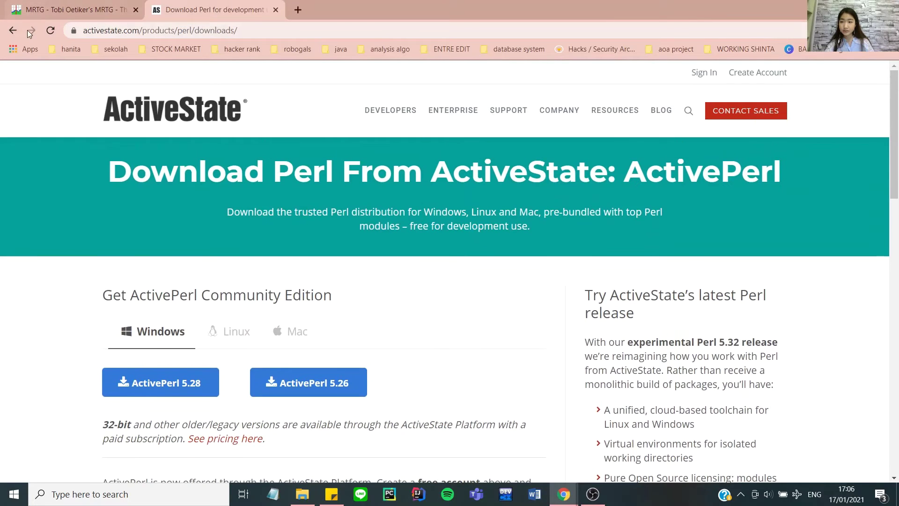
left_click(12, 30)
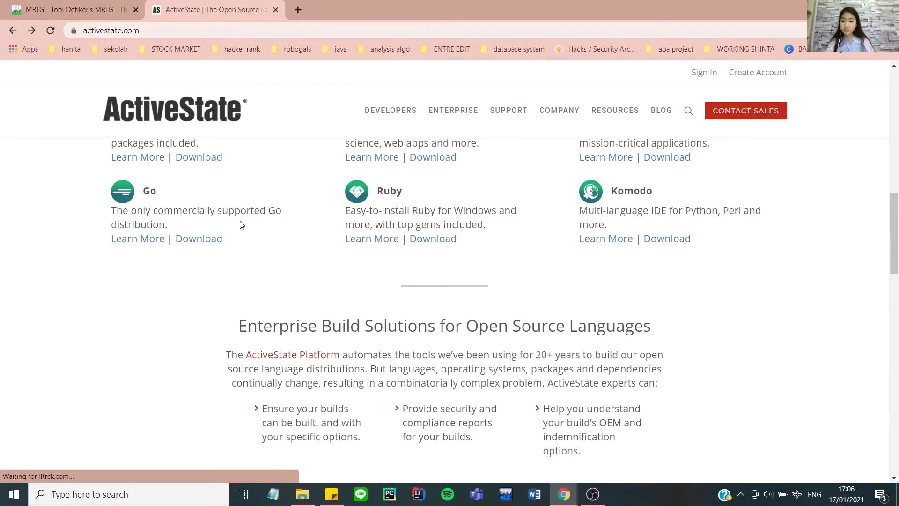
scroll(235, 212, "up", 1)
left_click(199, 219)
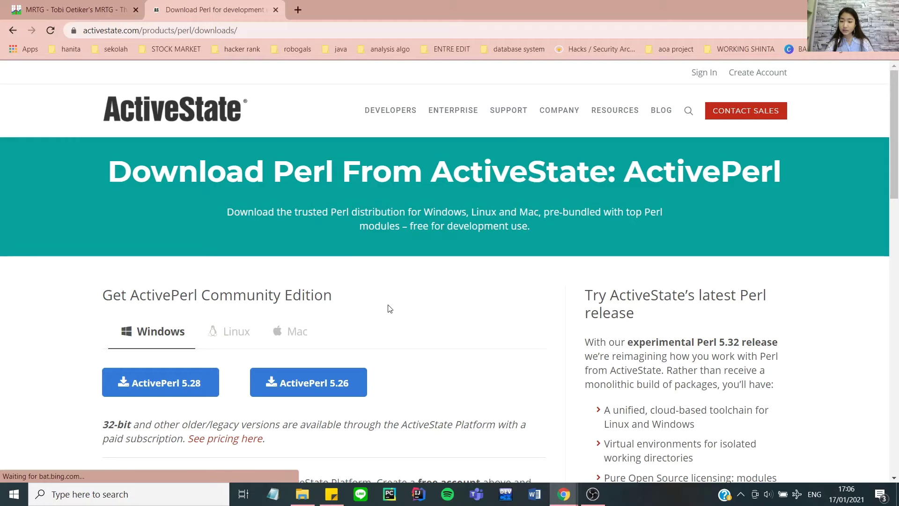
scroll(387, 307, "down", 1)
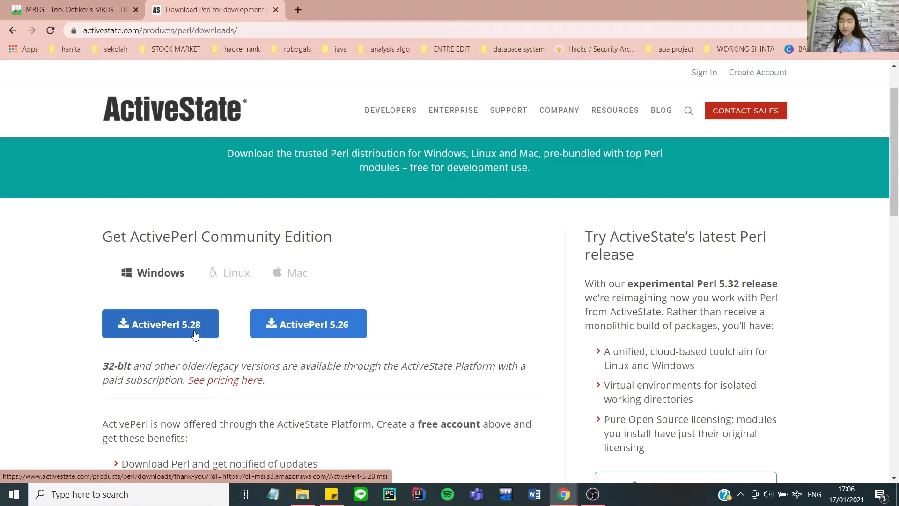
Step: Run the ActivePerl-5.28 installer from the Downloads folder and remove the existing ActivePerl-5.28 installation
left_click(300, 500)
double_click(480, 204)
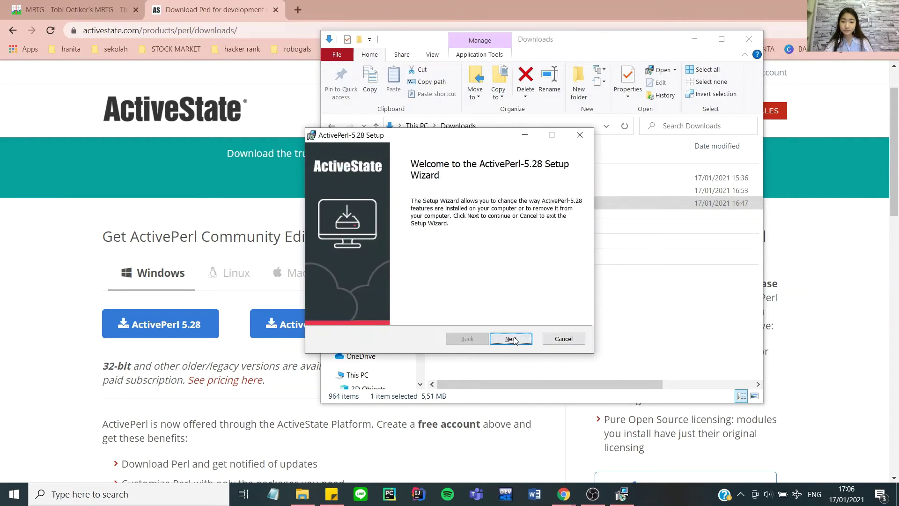
left_click(514, 338)
left_click(357, 283)
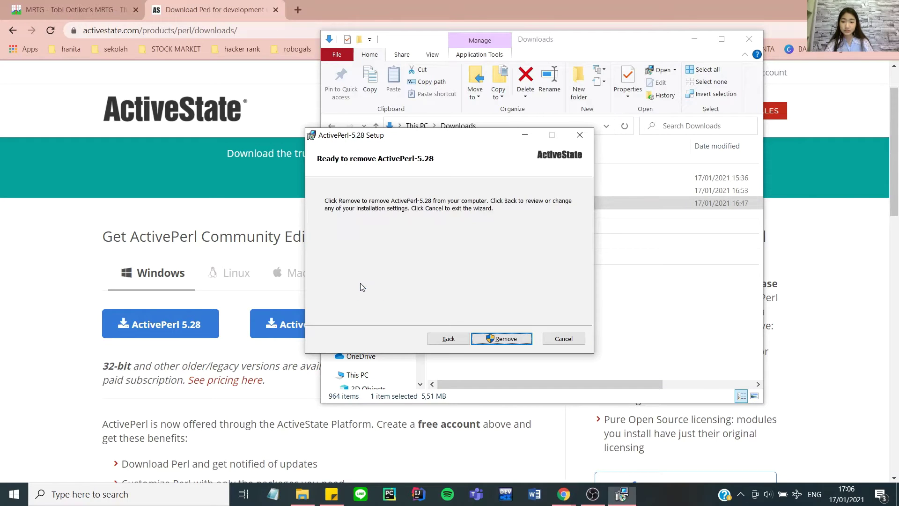
left_click(511, 338)
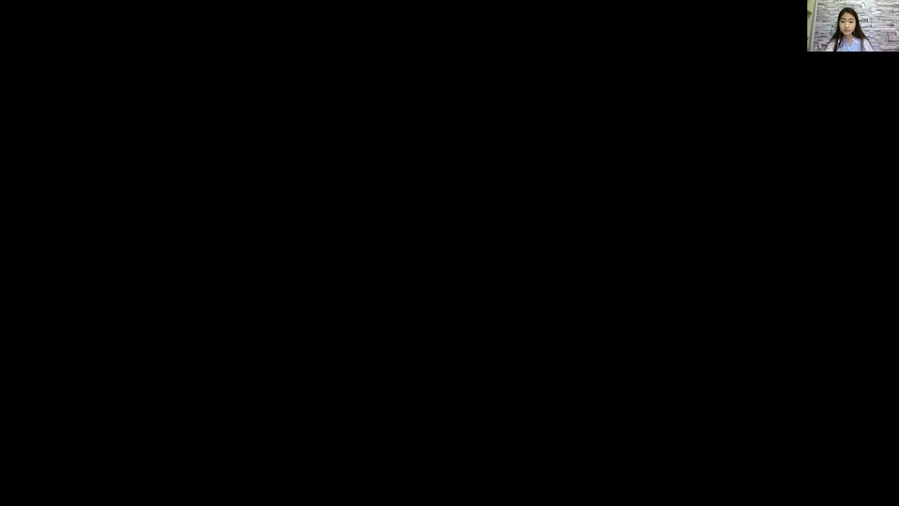
left_click(469, 305)
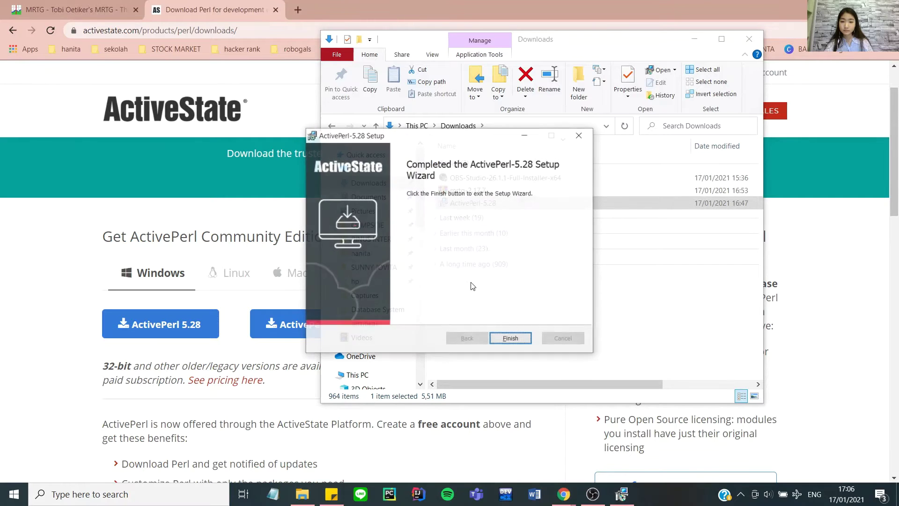
left_click(511, 338)
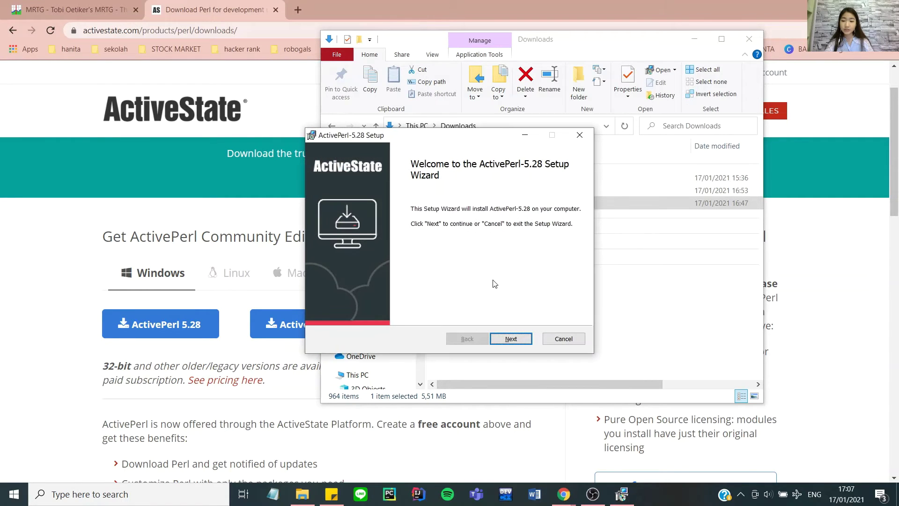
Step: Proceed through the ActivePerl-5.28 setup's welcome and privacy notice, and accept the license agreement
left_click(510, 343)
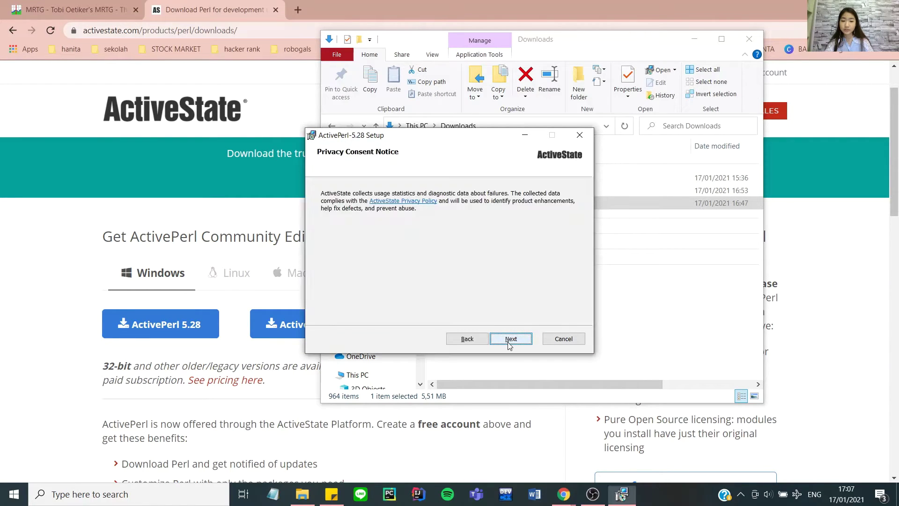
left_click(509, 344)
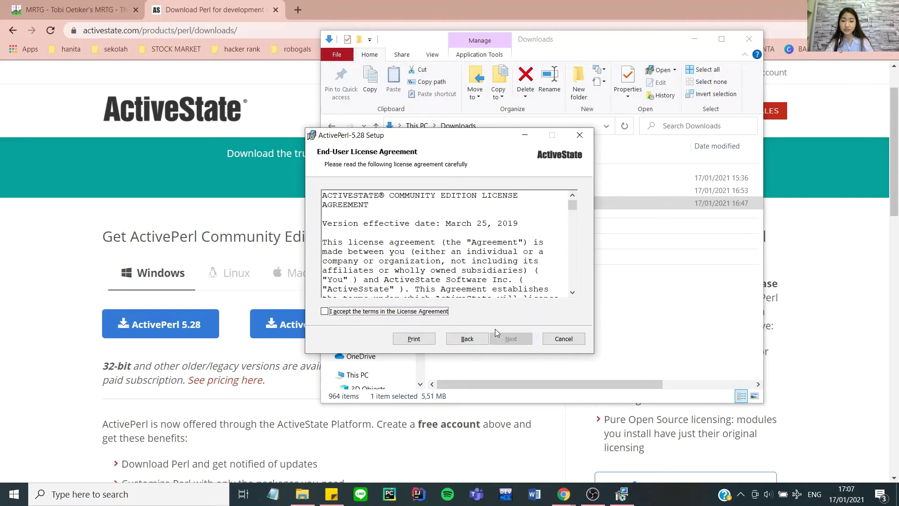
left_click(439, 313)
left_click(524, 343)
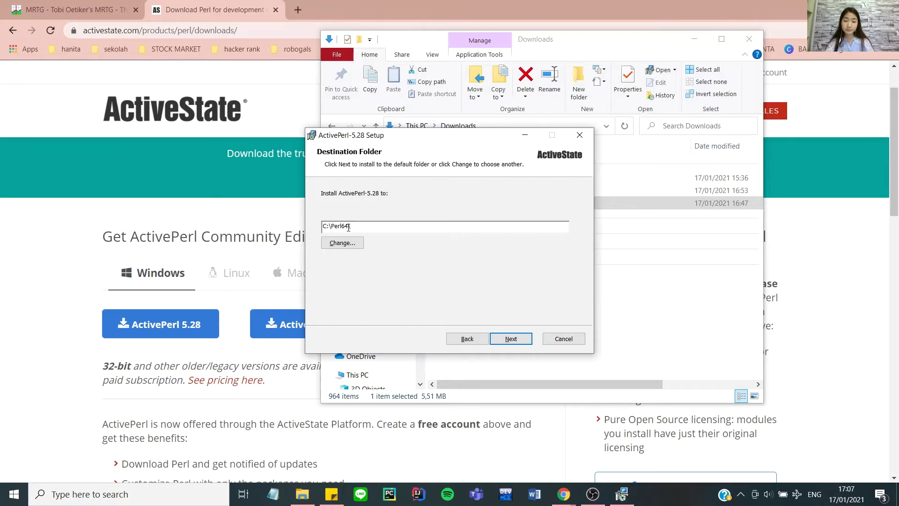
Step: Set the ActivePerl-5.28 destination folder to C:\Perl\ and continue
left_click(348, 227)
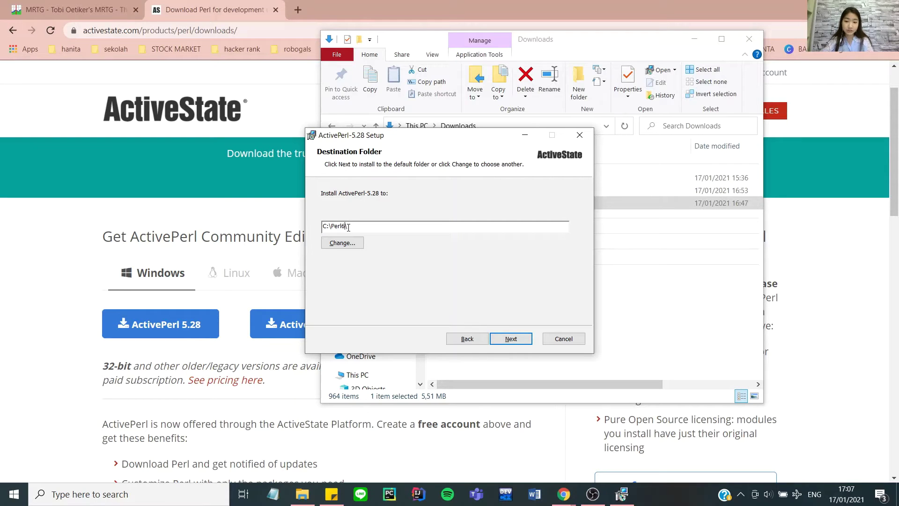
key("BackSpace")
key("BackSpace")
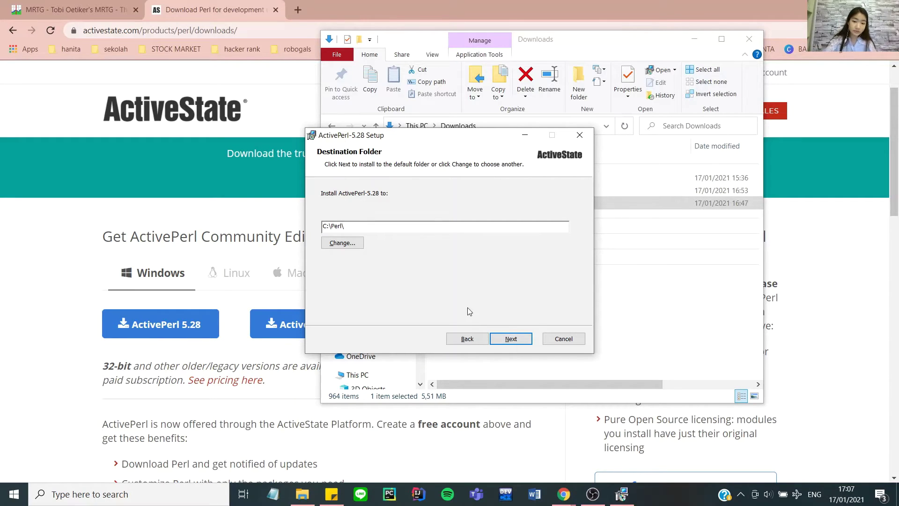
left_click(511, 339)
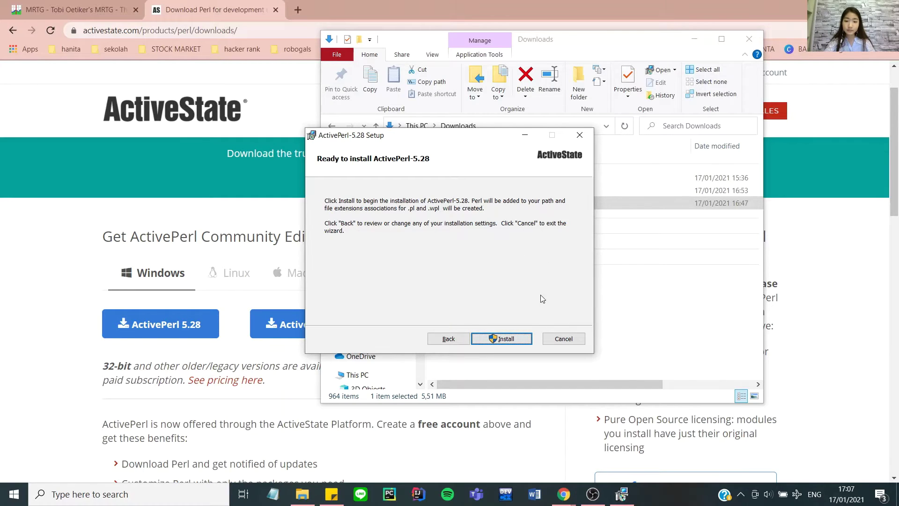
Step: Install ActivePerl-5.28, finish the setup wizard and close the release notes page
left_click(501, 338)
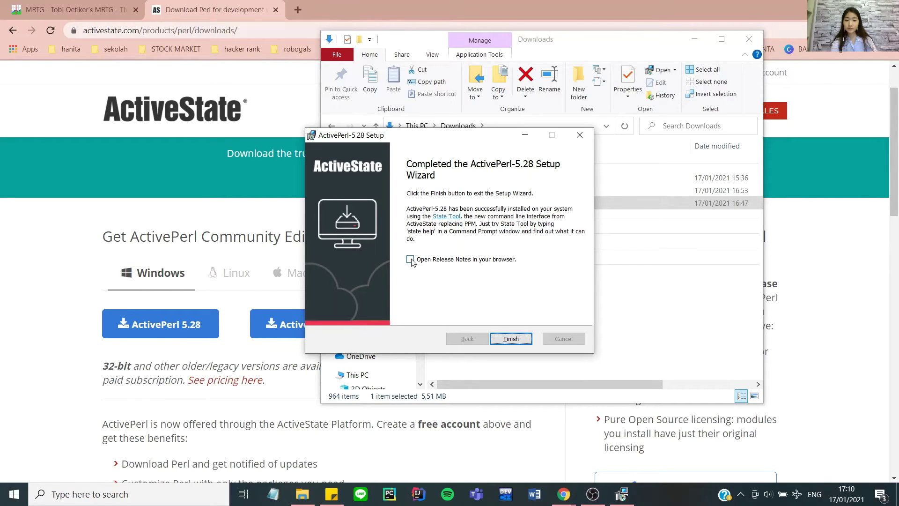
left_click(515, 339)
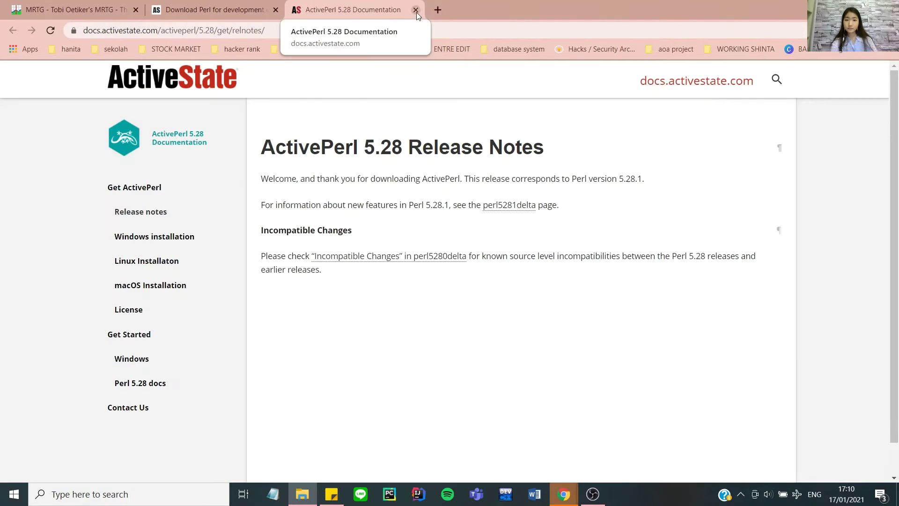
left_click(416, 10)
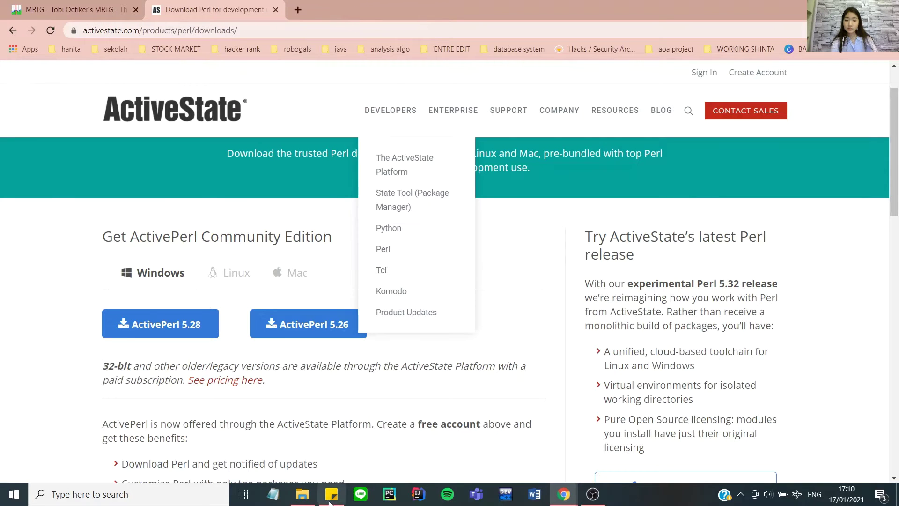
Step: Open the advanced system settings from This PC's properties in File Explorer
left_click(303, 496)
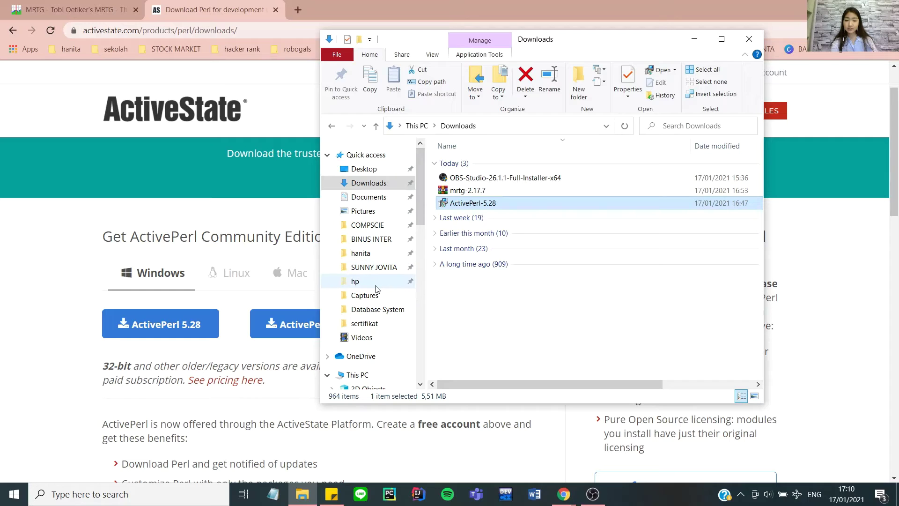
scroll(374, 299, "down", 1)
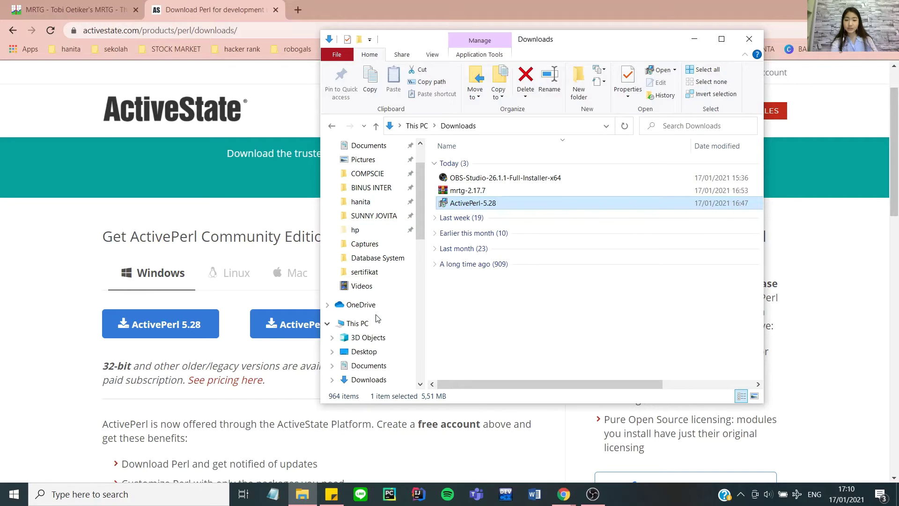
scroll(376, 326, "down", 1)
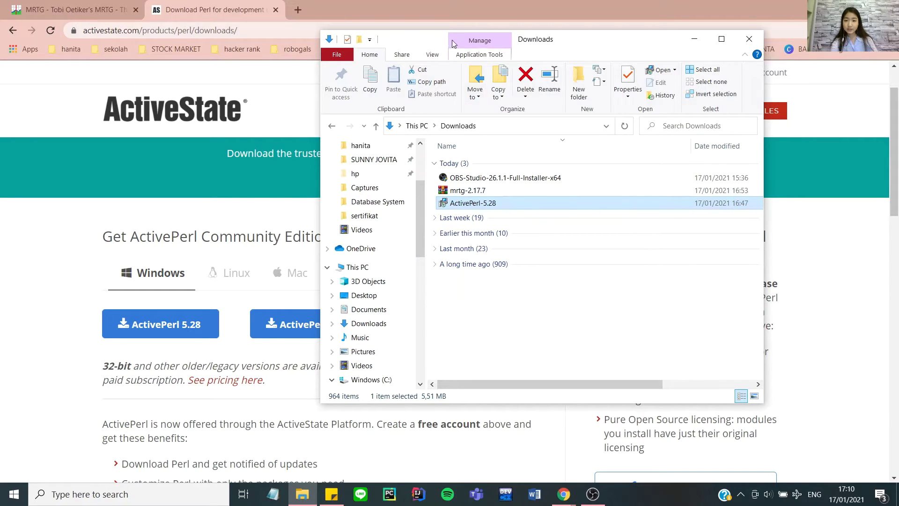
left_click(363, 267)
right_click(364, 267)
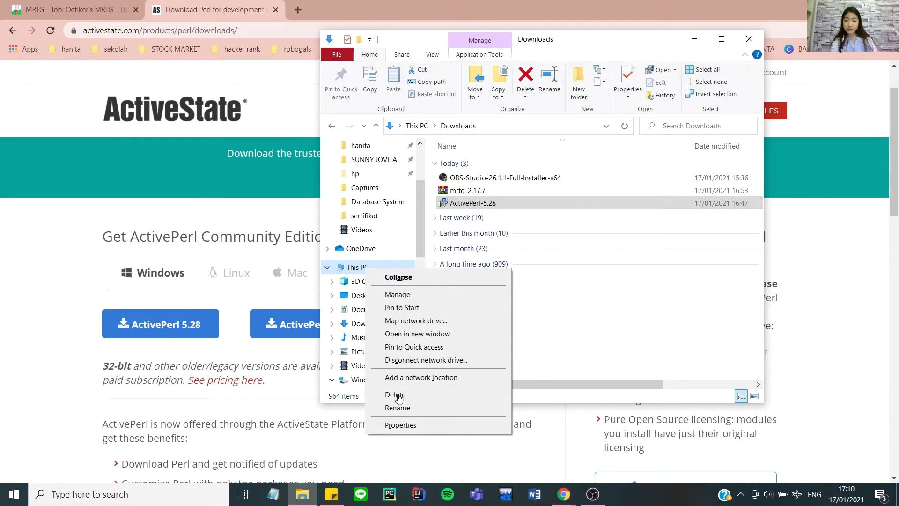
left_click(407, 430)
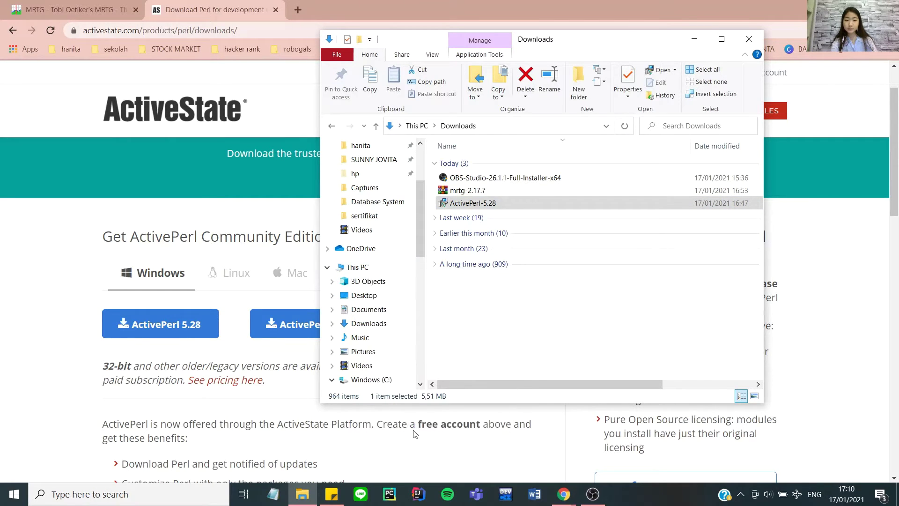
left_click_drag(188, 91, 332, 86)
left_click(331, 199)
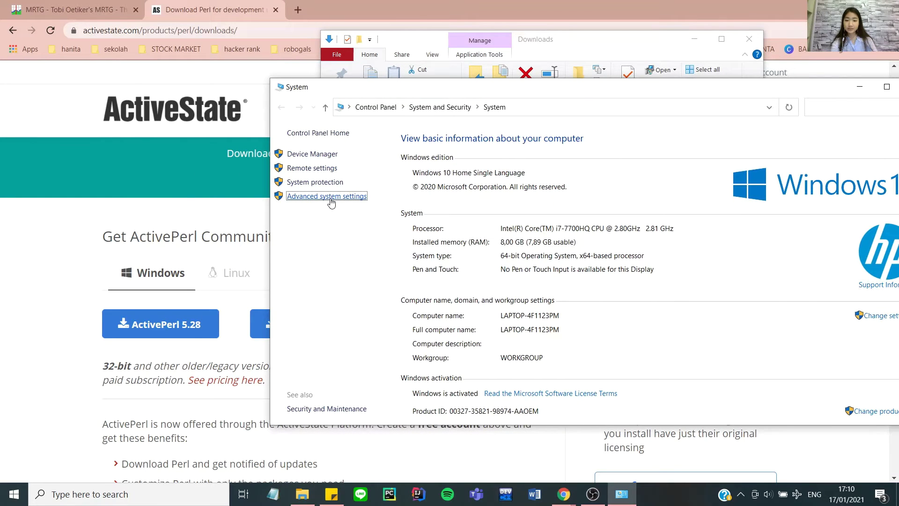
left_click_drag(272, 99, 424, 71)
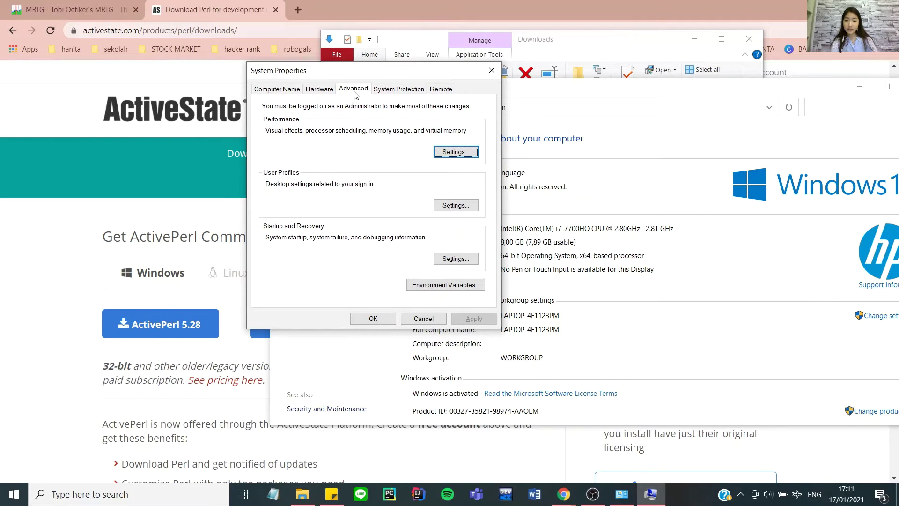
Step: Check the Path system variable in Environment Variables for C:\Perl\bin, and confirm the dialog
left_click(430, 287)
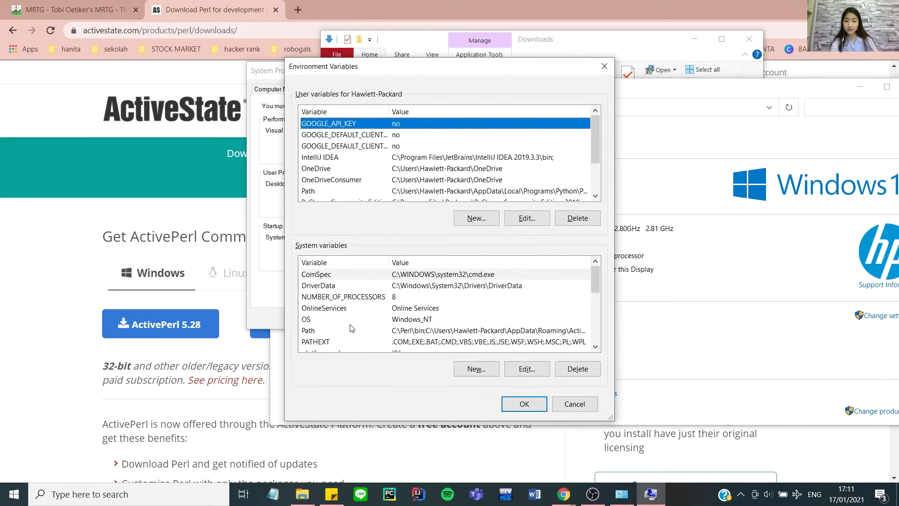
scroll(352, 327, "down", 1)
left_click(359, 298)
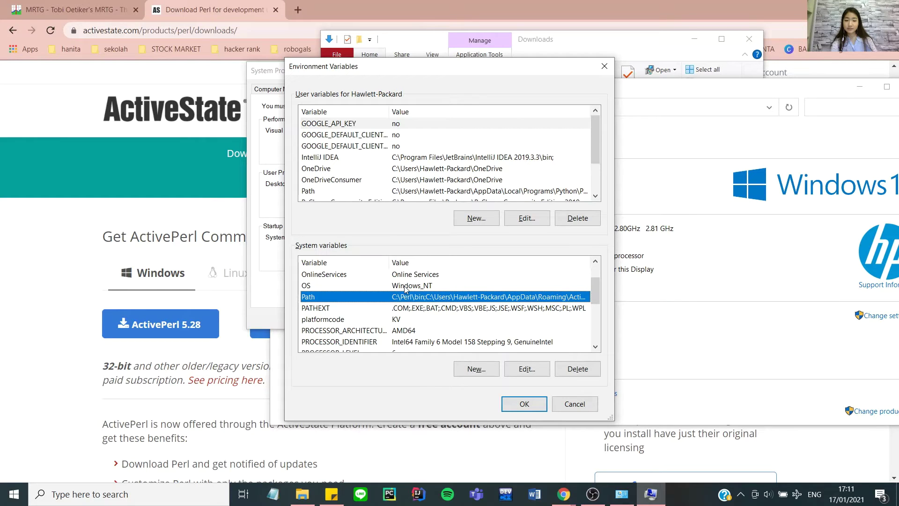
left_click(522, 404)
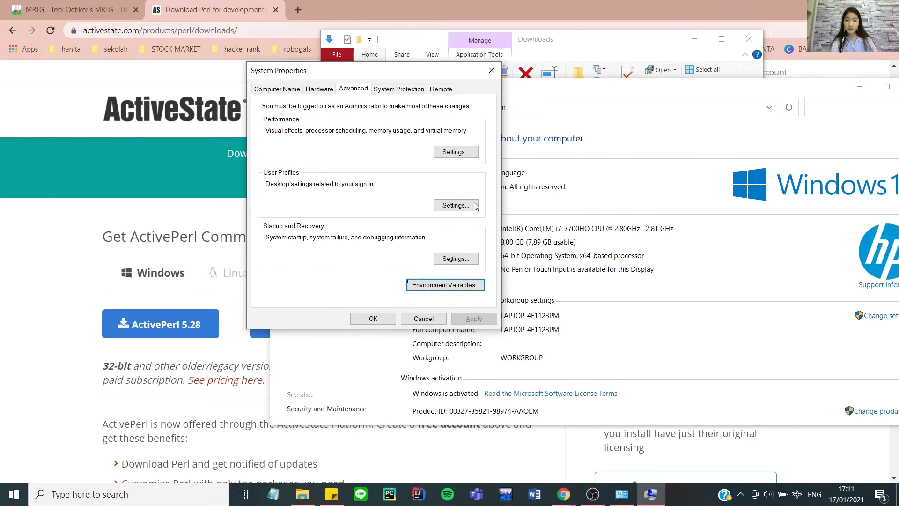
Step: Close the System Properties, System and Downloads windows
left_click(487, 71)
left_click_drag(502, 88, 311, 79)
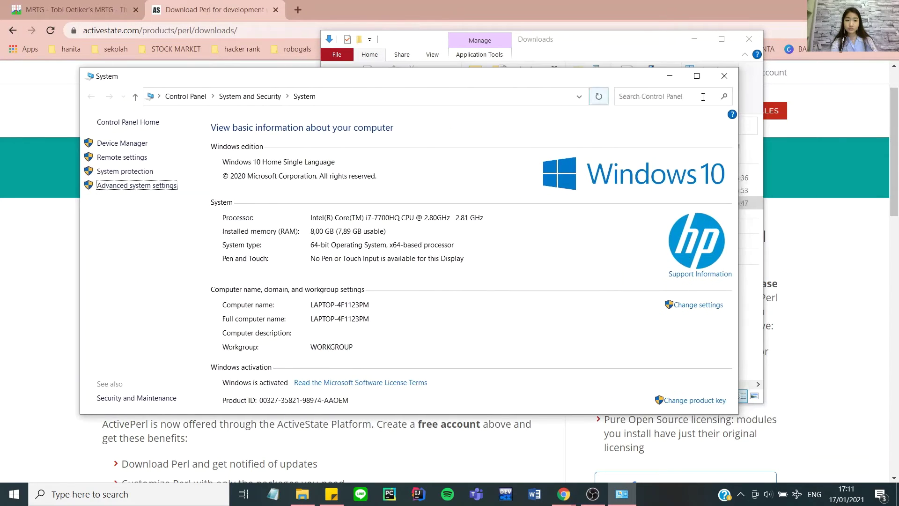
left_click(731, 82)
left_click(756, 44)
Step: Strike through the "Installing perl" item in the sticky note
left_click(331, 494)
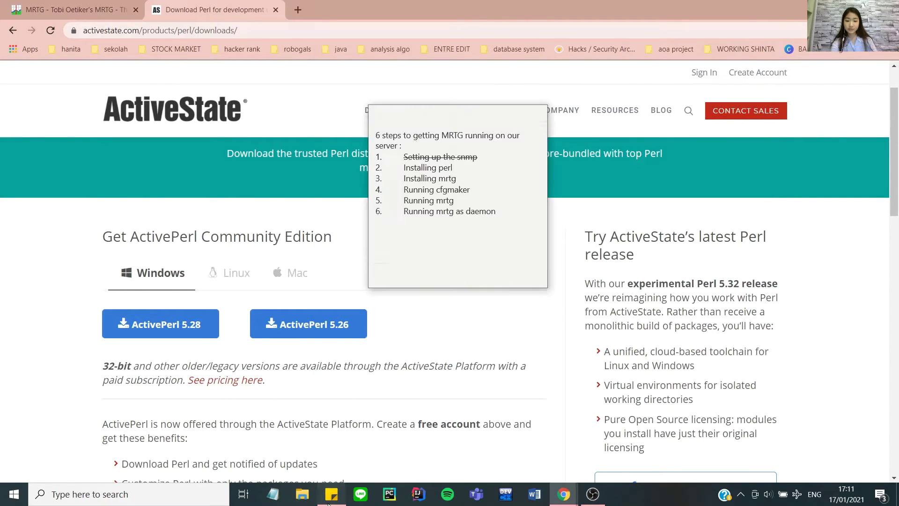
left_click_drag(449, 167, 373, 173)
left_click(454, 276)
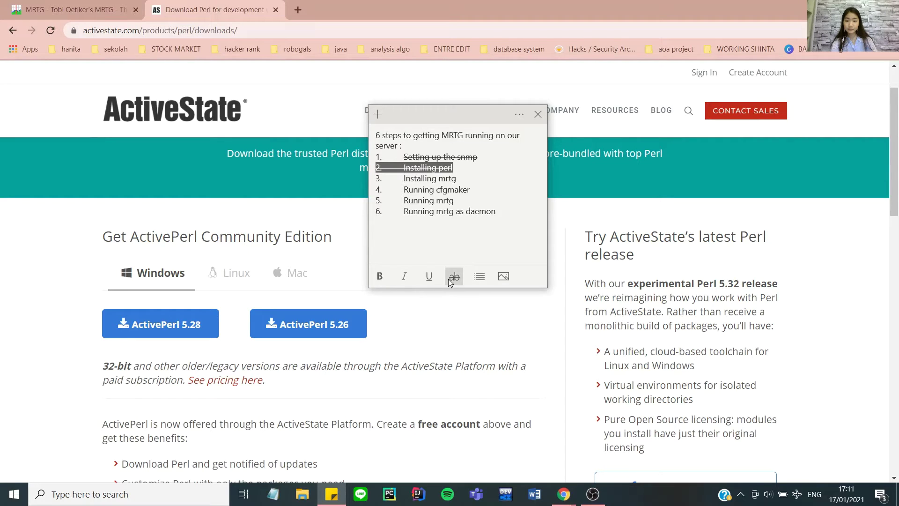
left_click(407, 175)
Step: Return to the MRTG home page in the browser
left_click(495, 86)
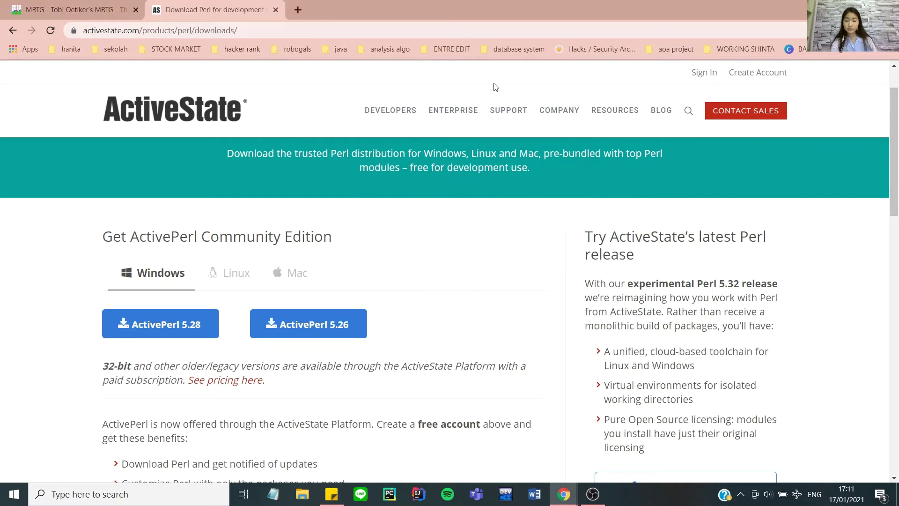
left_click(51, 4)
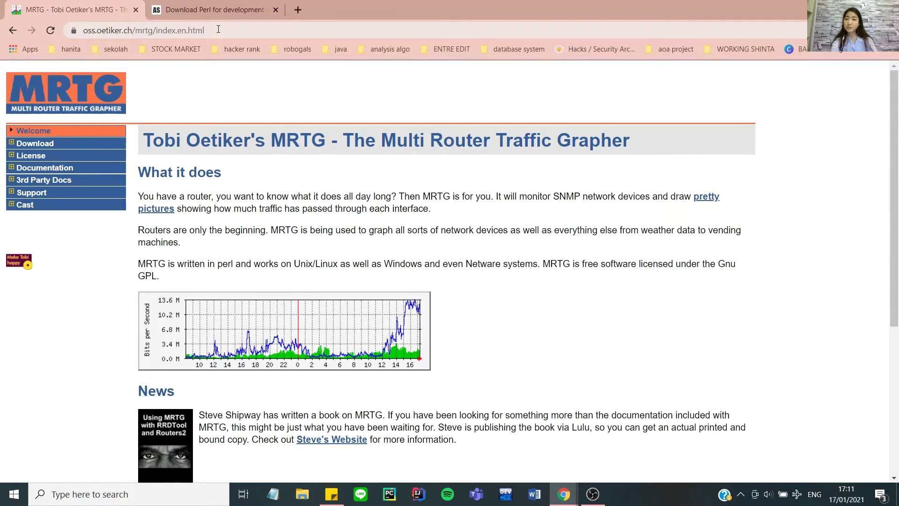
Step: Download mrtg-2.17.7.zip from the stable release listing on the MRTG download page
left_click(36, 145)
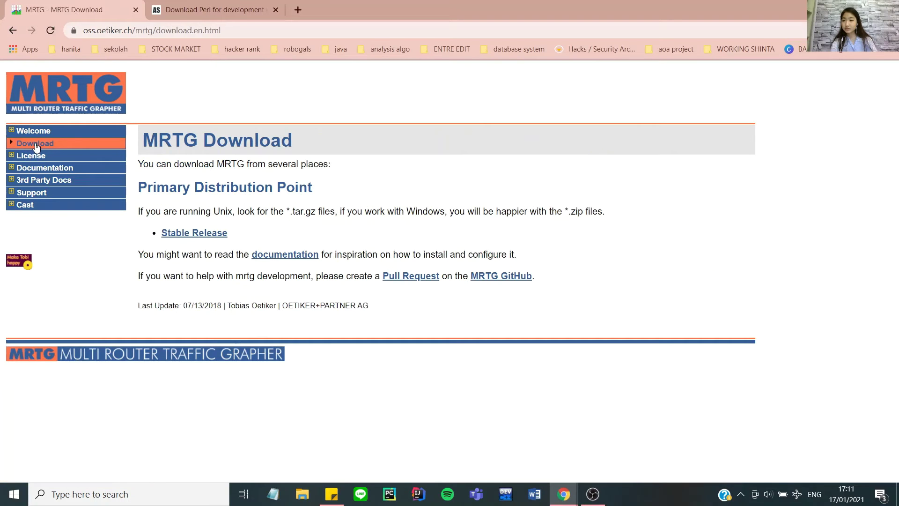
left_click(218, 236)
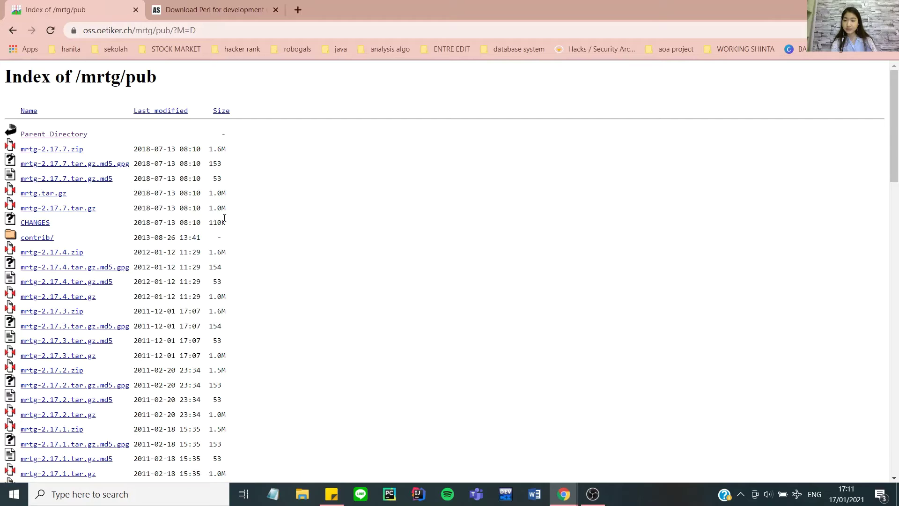
left_click(75, 152)
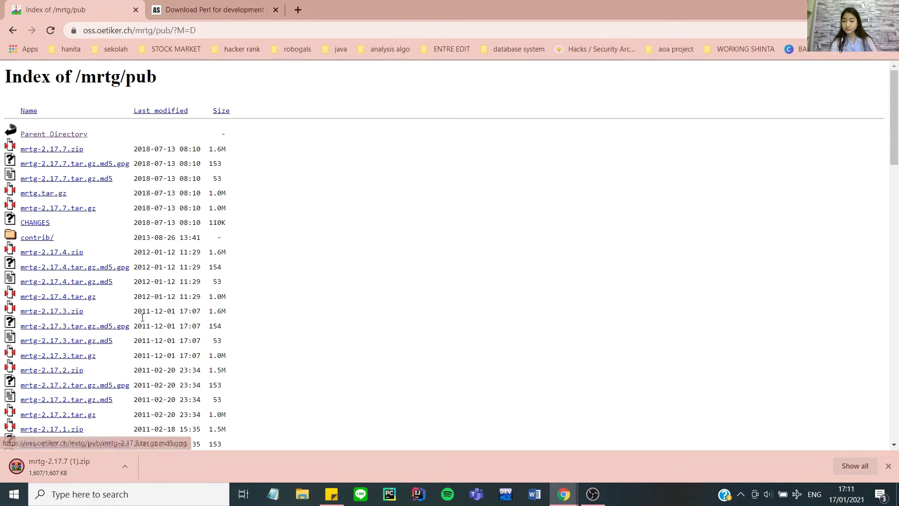
left_click(125, 466)
left_click(132, 377)
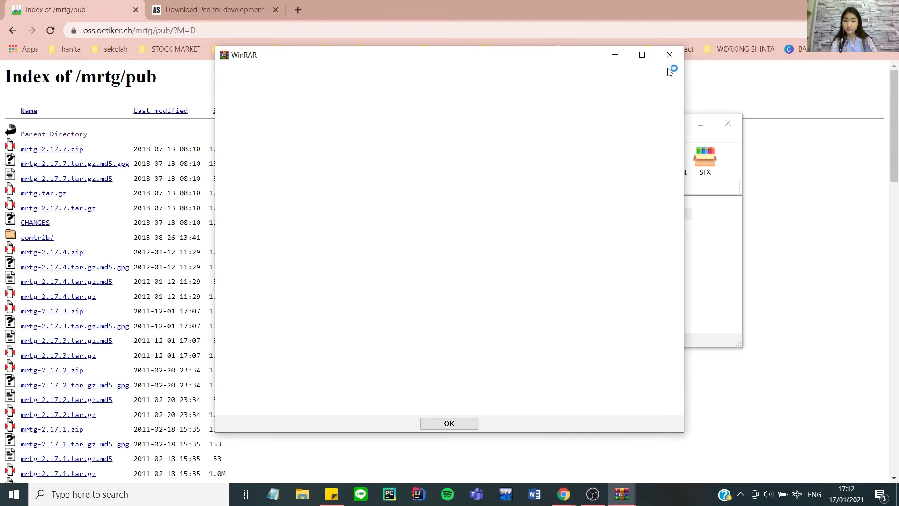
left_click(669, 56)
left_click(728, 123)
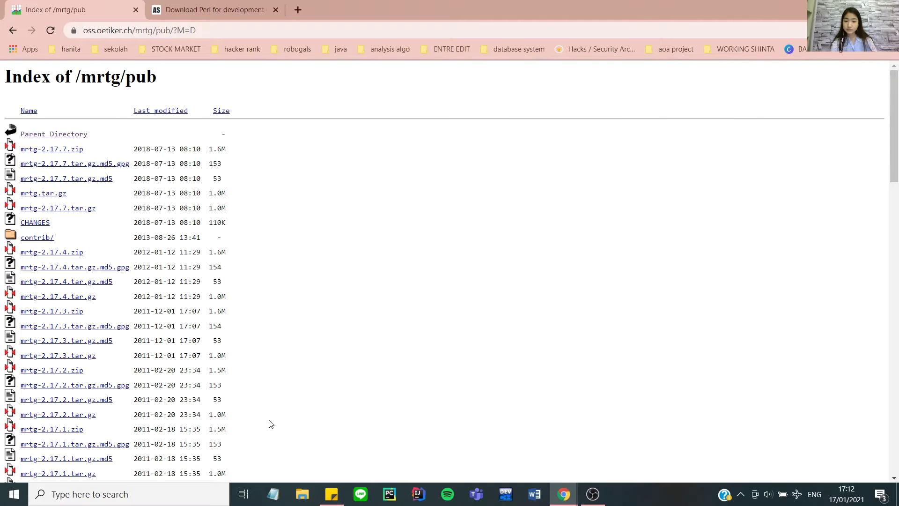
Step: Open the mrtg-2.17.7 archive from the Downloads folder in WinRAR and dismiss the WinRAR pop-up
left_click(302, 497)
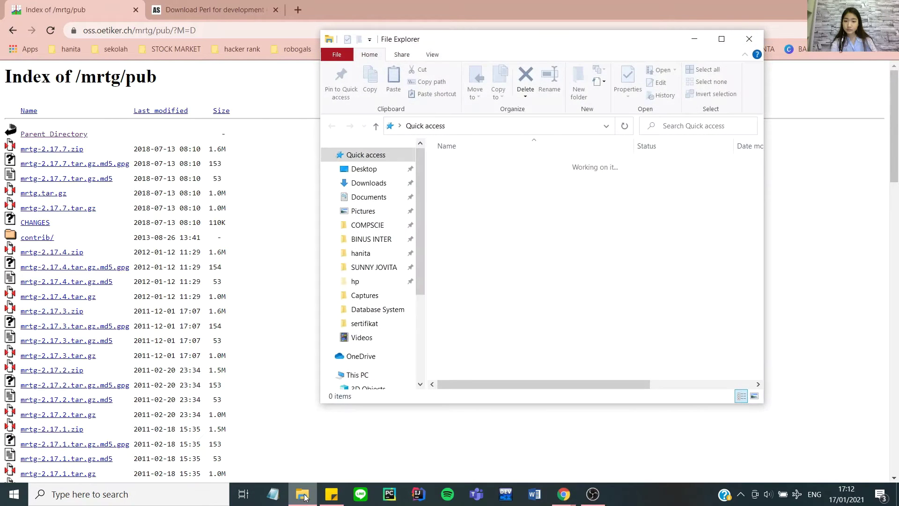
left_click(368, 182)
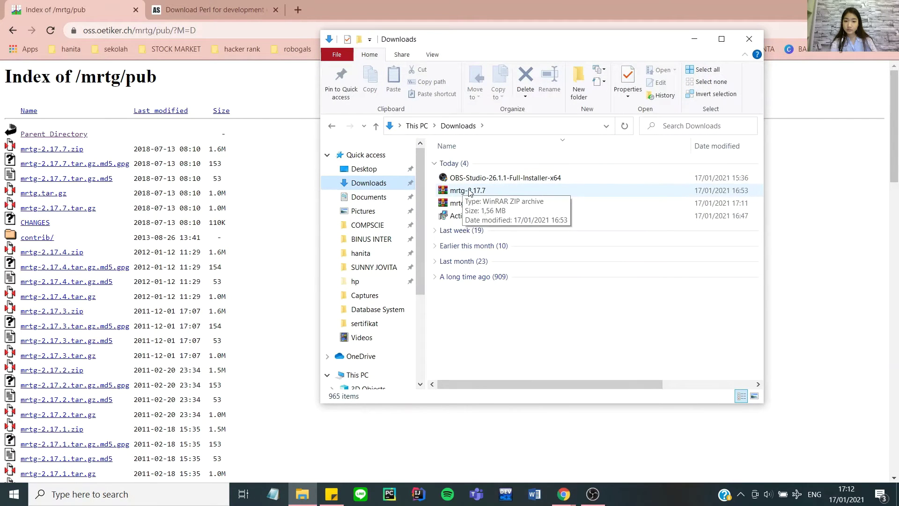
left_click(469, 191)
double_click(470, 191)
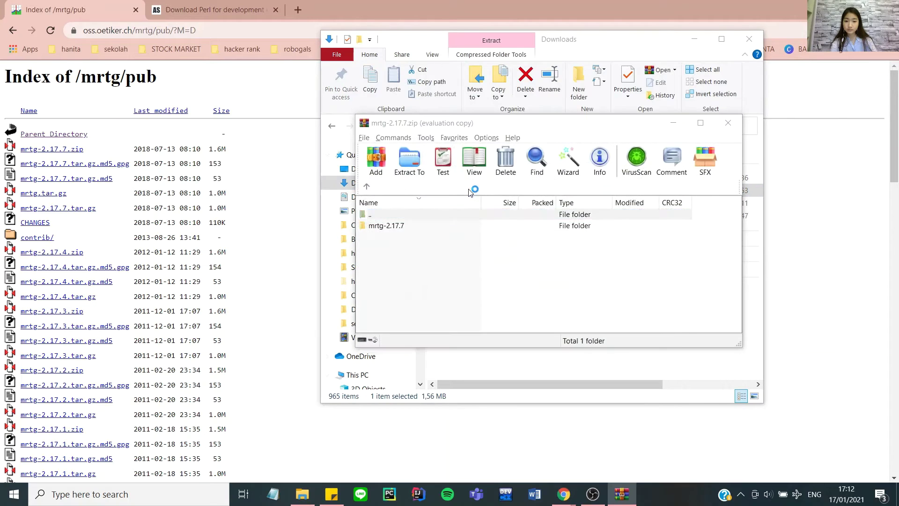
left_click(669, 54)
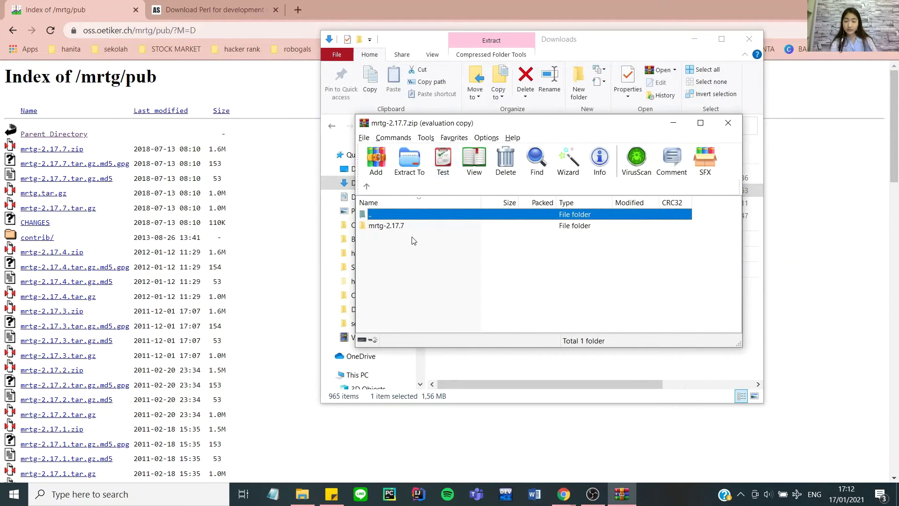
Step: Start extracting the mrtg-2.17.7 folder from the archive and set the destination path to C:\MRTG
left_click(403, 226)
left_click(410, 161)
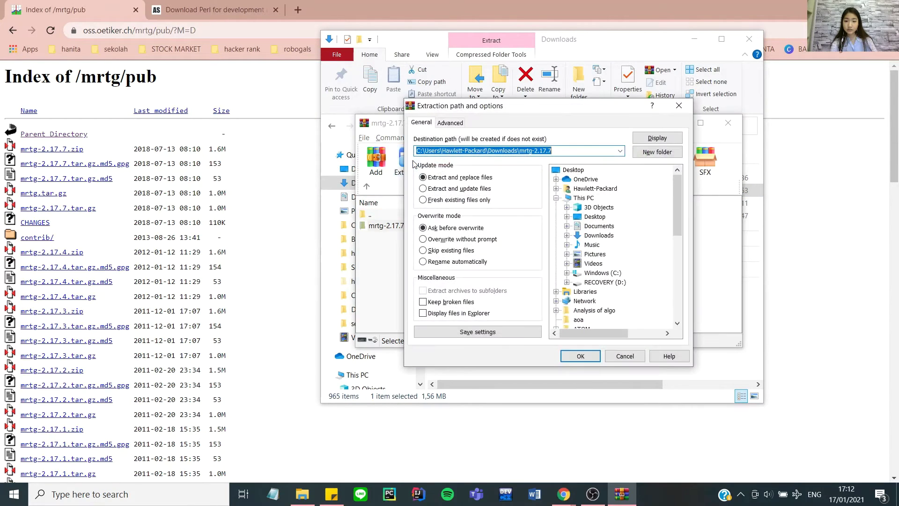
left_click(556, 149)
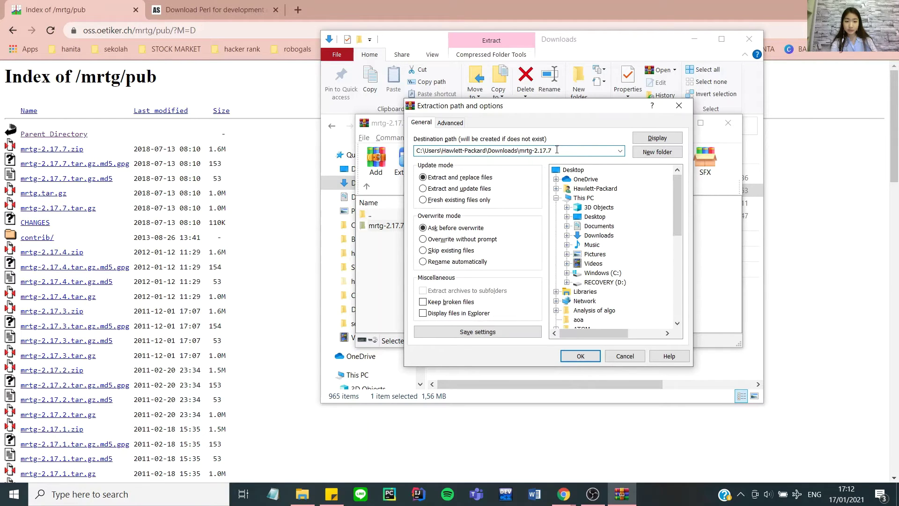
left_click_drag(556, 150, 426, 151)
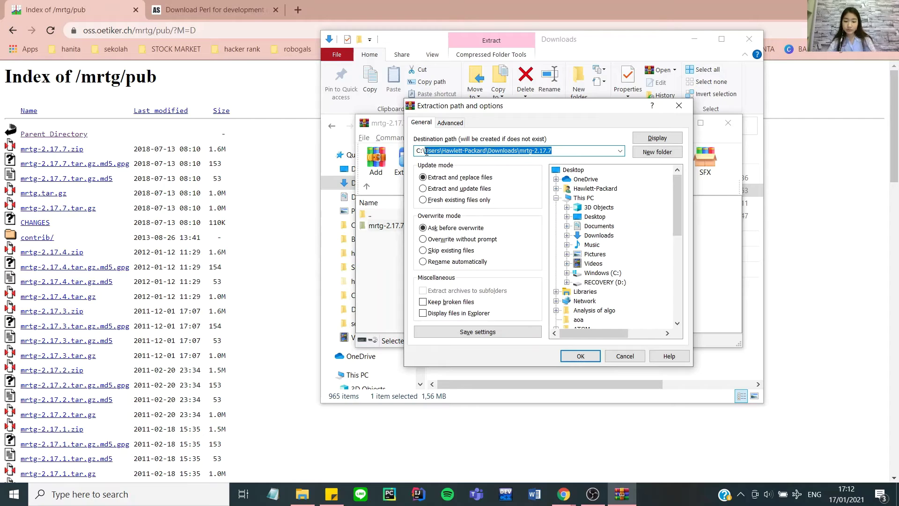
type("mrtg")
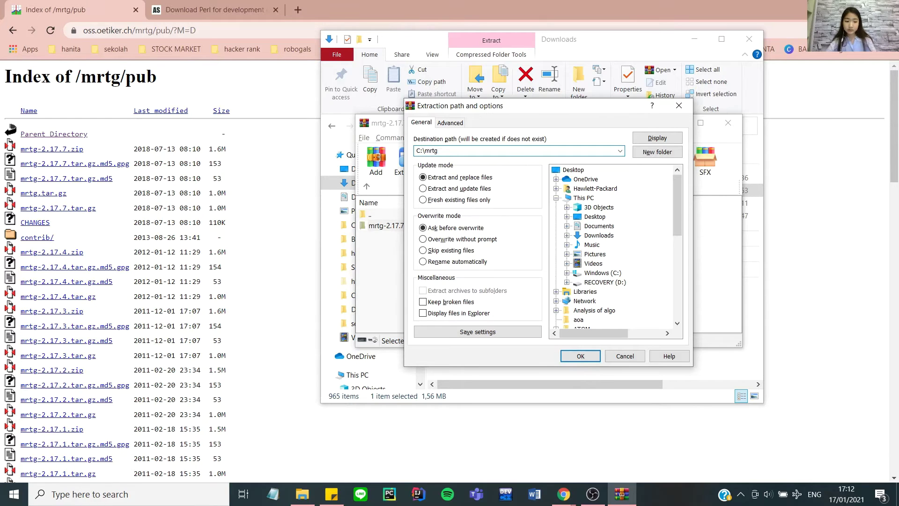
key("BackSpace")
key("BackSpace")
key("BackSpace")
key("BackSpace")
type("MRT")
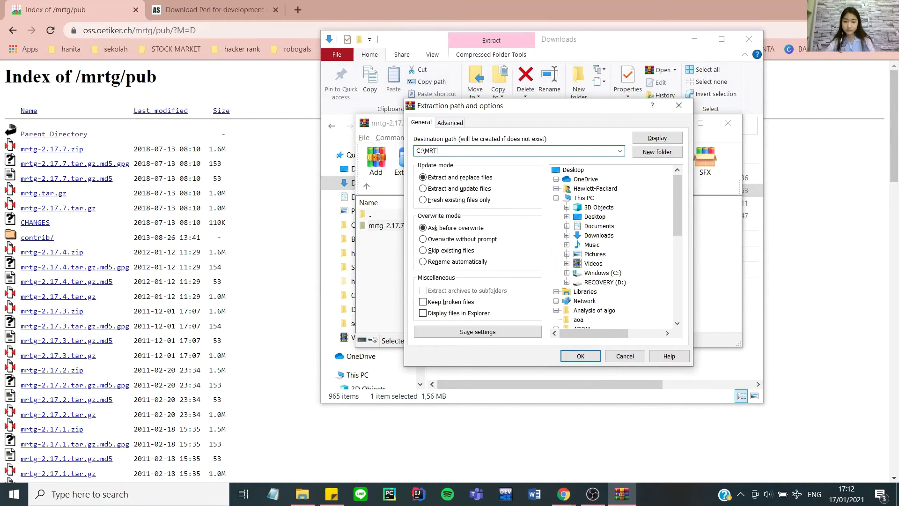
type("G")
Step: Run the extraction into the MRTG folder on drive C:, and close the archive and Downloads windows
left_click(655, 152)
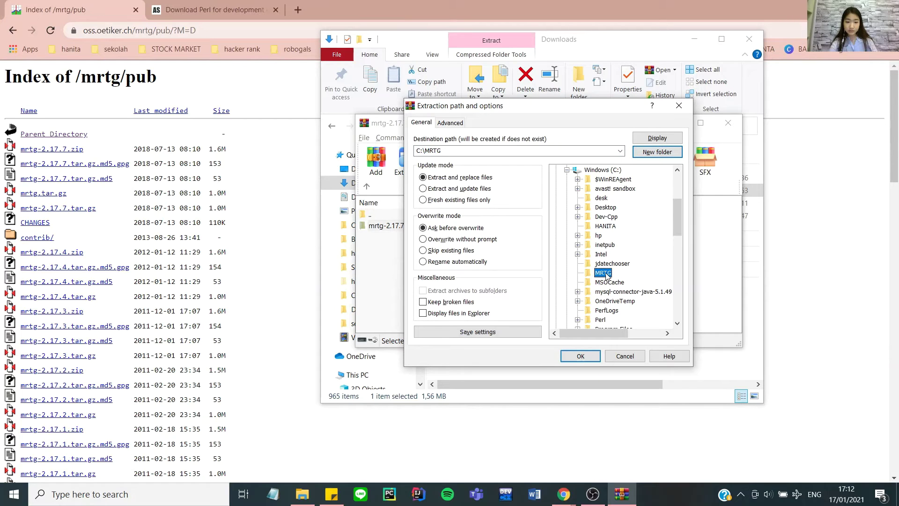
left_click(580, 356)
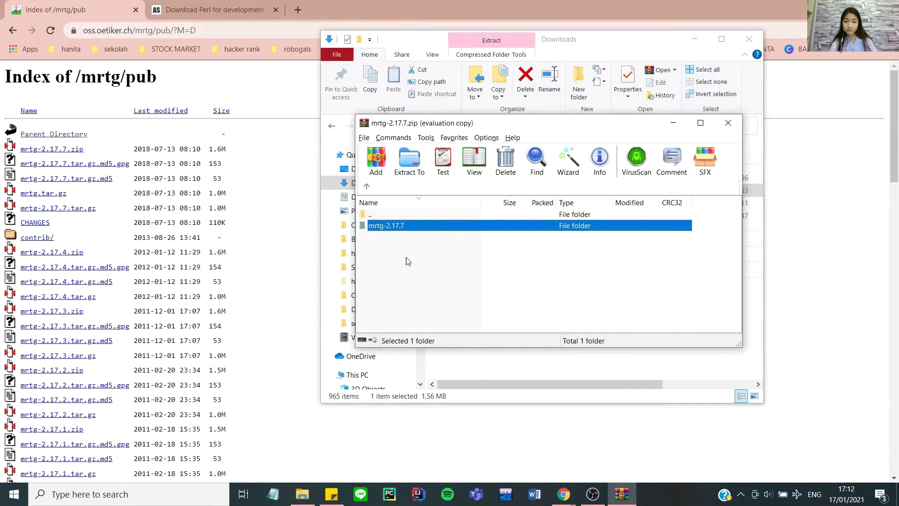
left_click(740, 123)
left_click(747, 40)
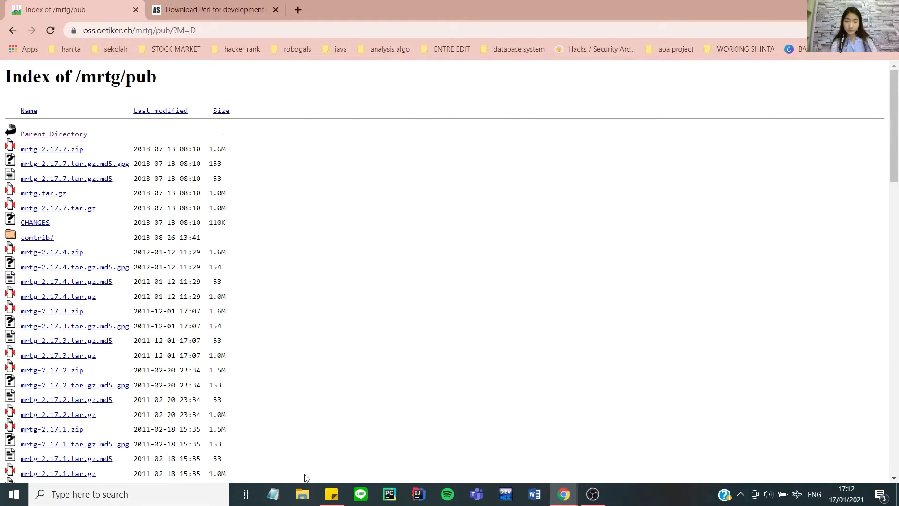
Step: Open the MRTG folder on drive C: in File Explorer
left_click(312, 502)
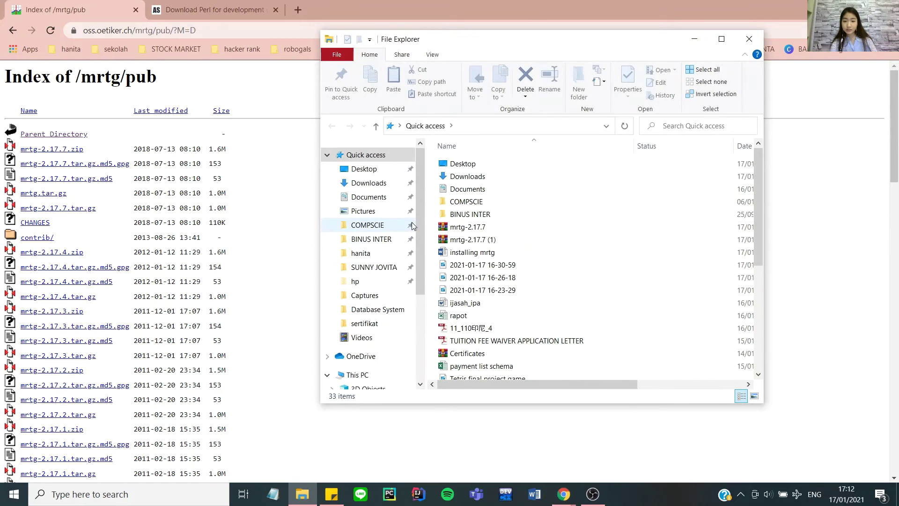
scroll(420, 221, "down", 4)
left_click(370, 337)
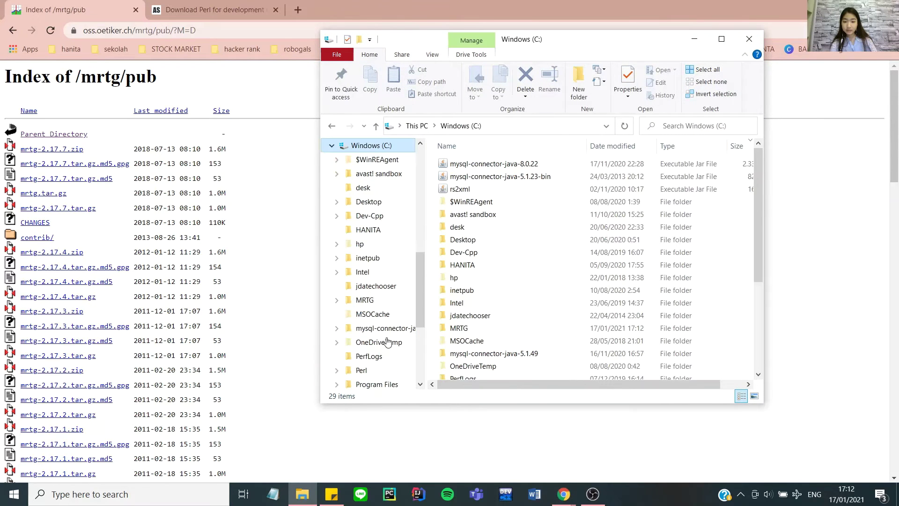
scroll(524, 270, "down", 4)
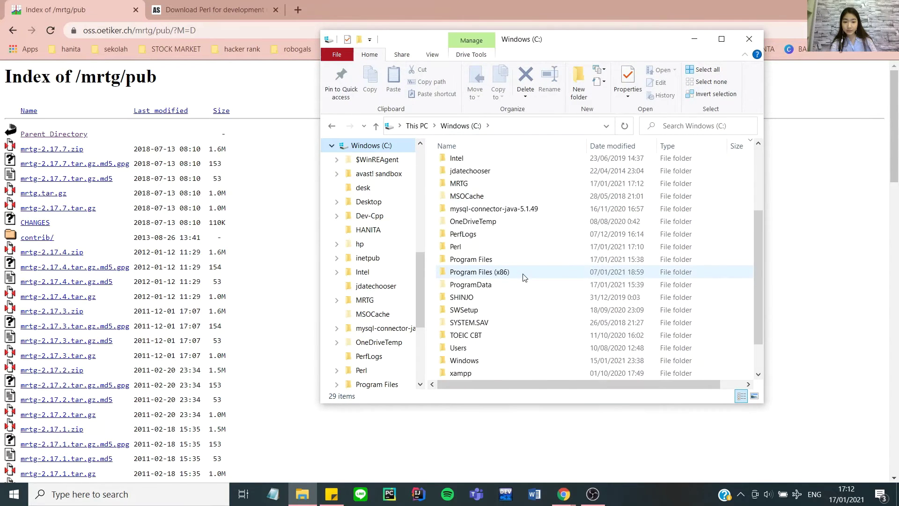
left_click(481, 187)
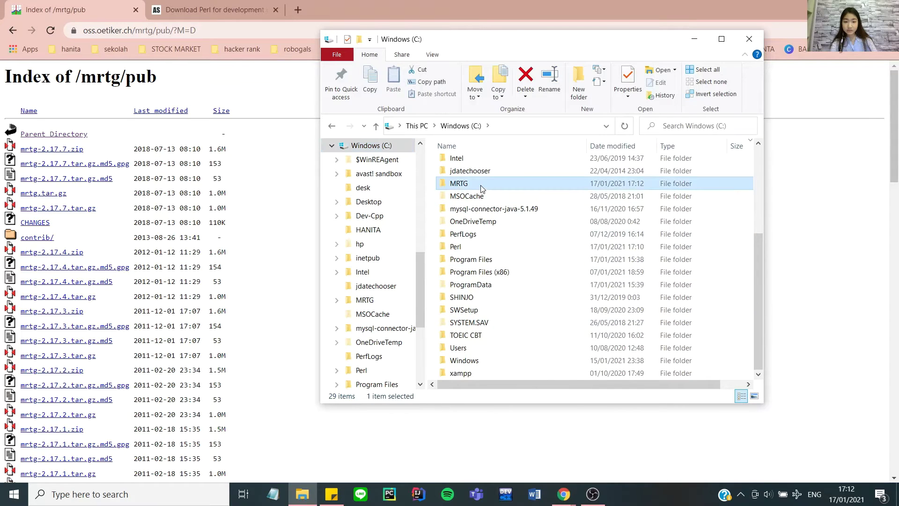
double_click(482, 187)
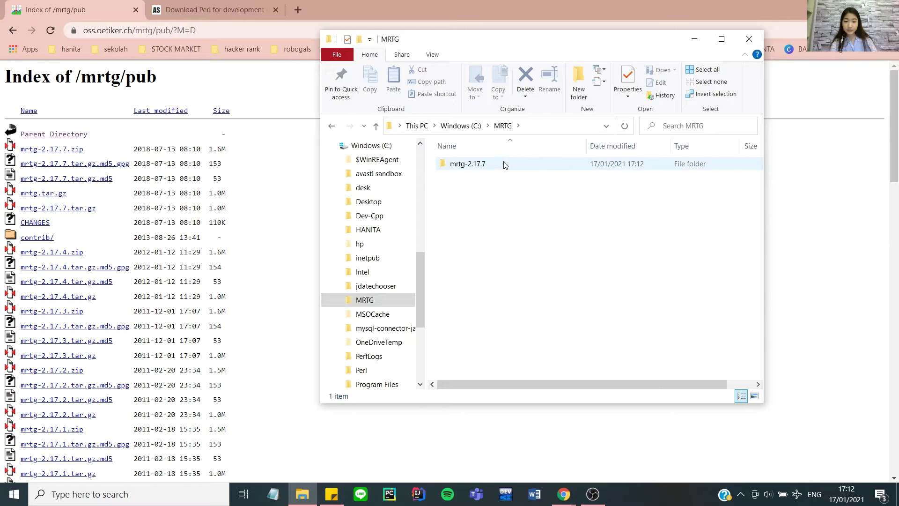
mouse_move(498, 167)
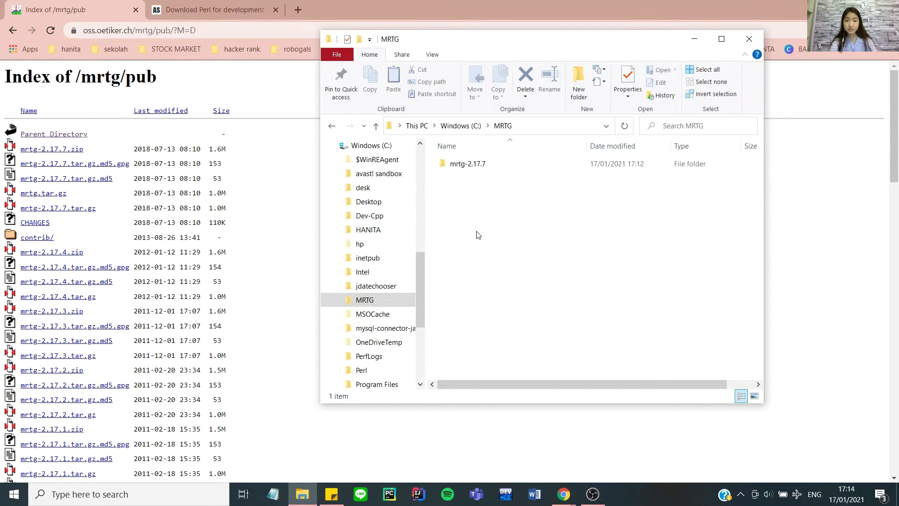
Step: Create a new folder named mrtghtml inside C:\MRTG
right_click(467, 190)
mouse_move(499, 331)
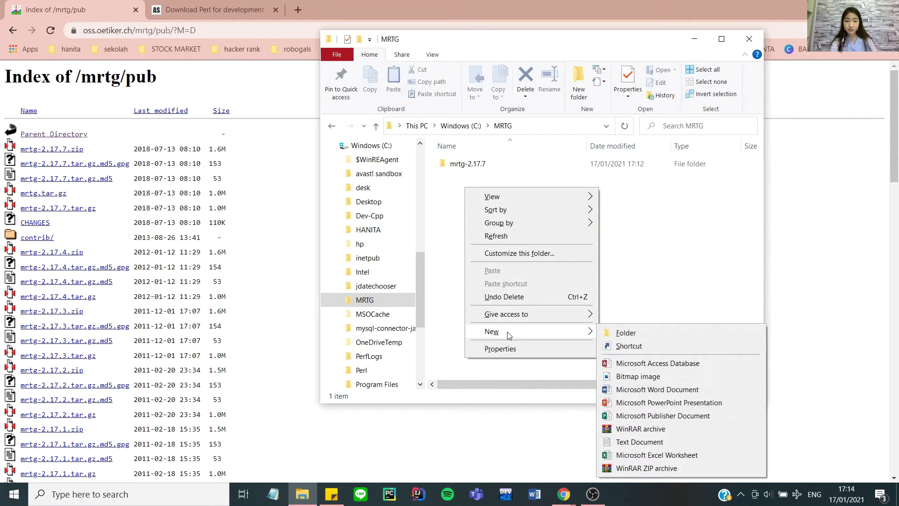
left_click(636, 331)
type("m")
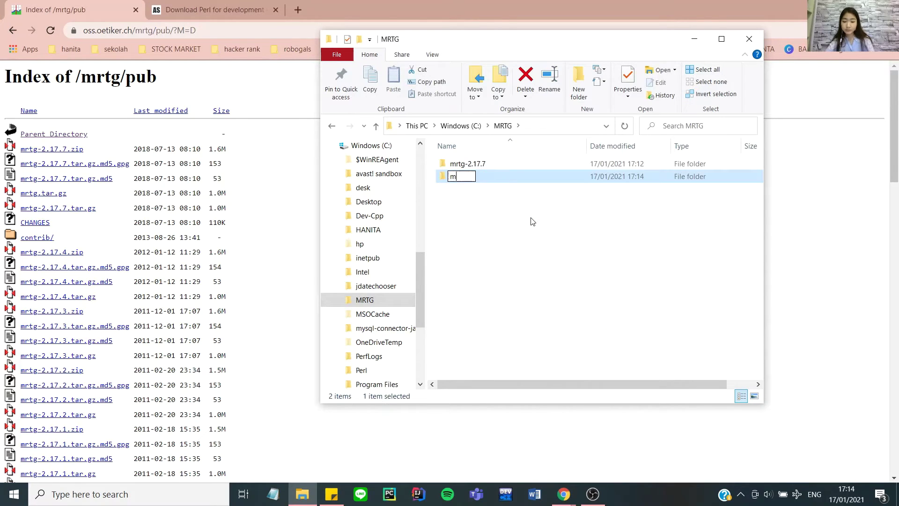
type("rtghtm")
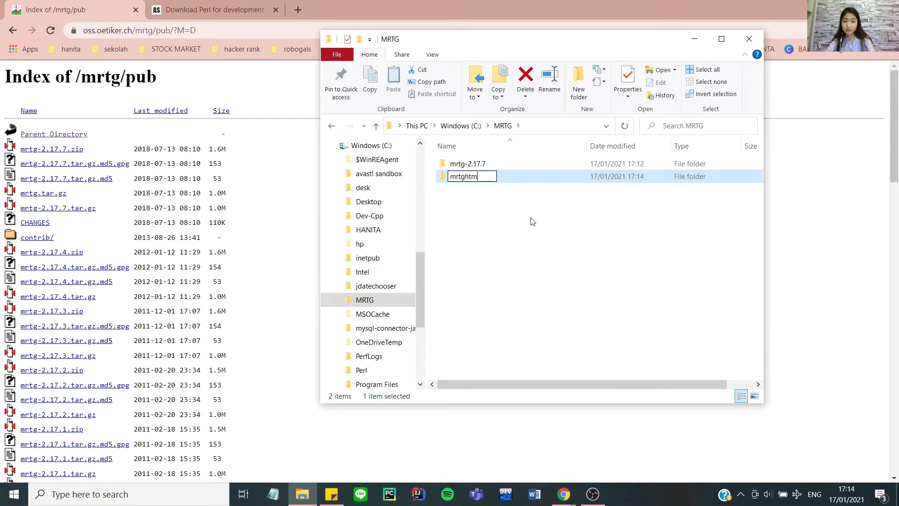
type("l")
key("Return")
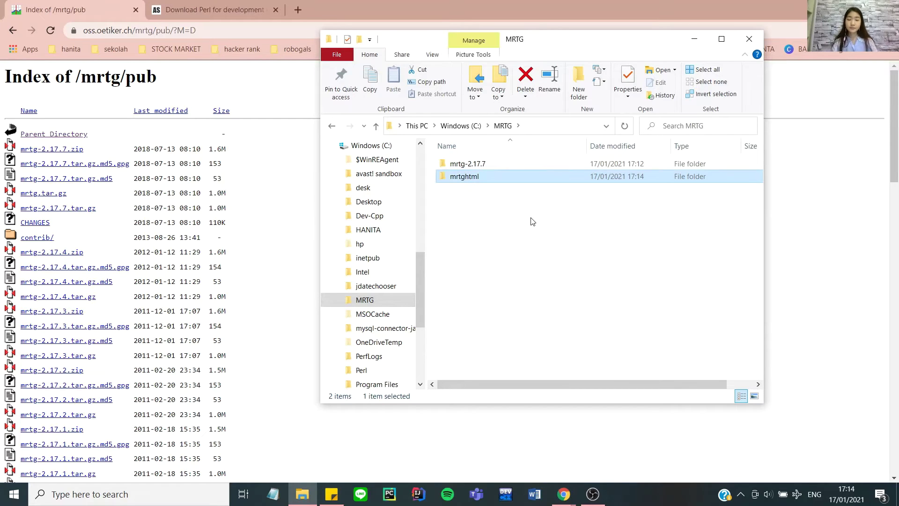
left_click(533, 221)
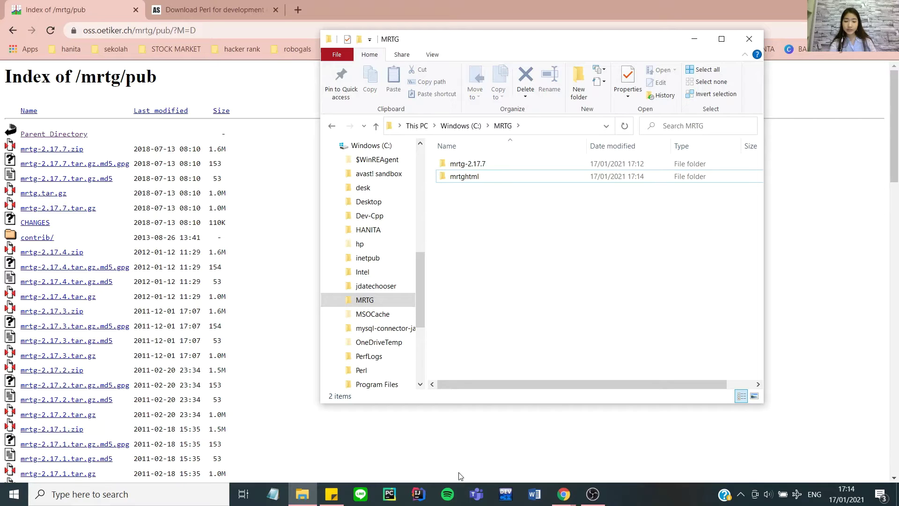
Step: Strike through the "Installing mrtg" item in the sticky note
left_click(344, 502)
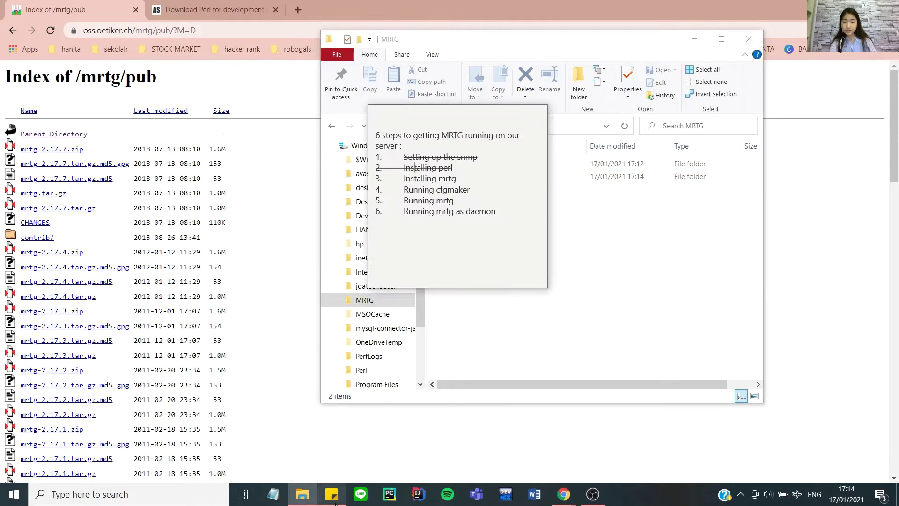
left_click(464, 178)
left_click_drag(463, 178, 373, 181)
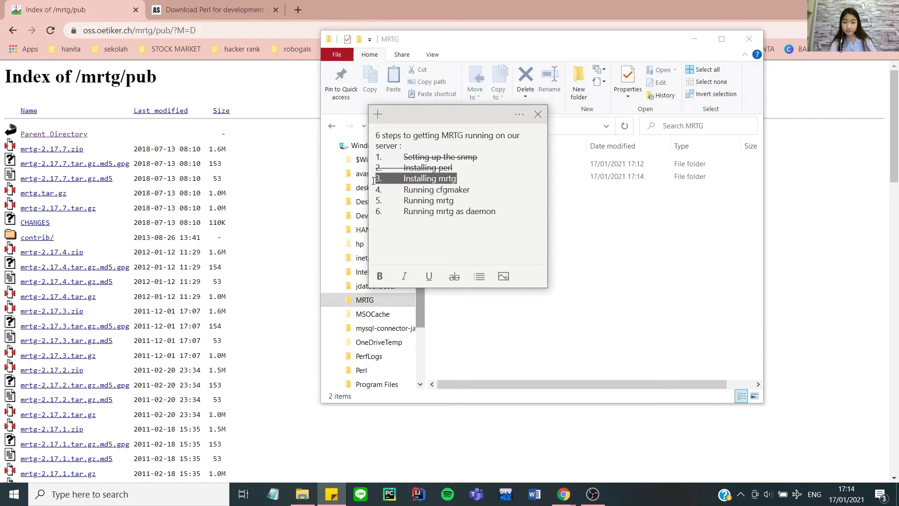
left_click(454, 280)
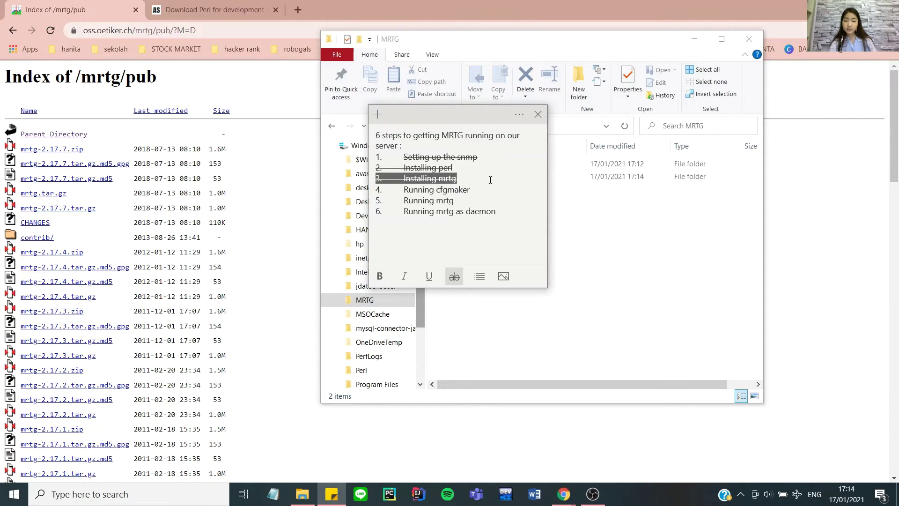
Step: Open a Command Prompt window, move it aside, and return to the MRTG folder in File Explorer
left_click(91, 496)
type("command")
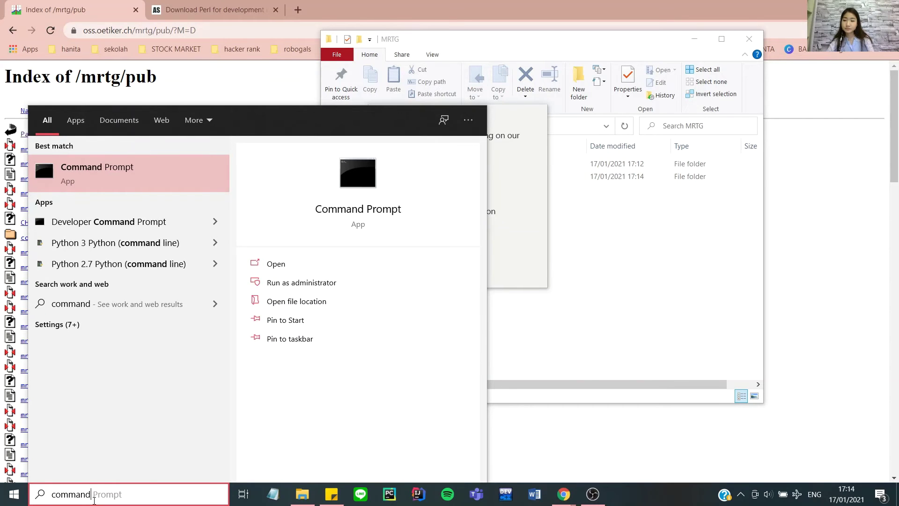
key("Return")
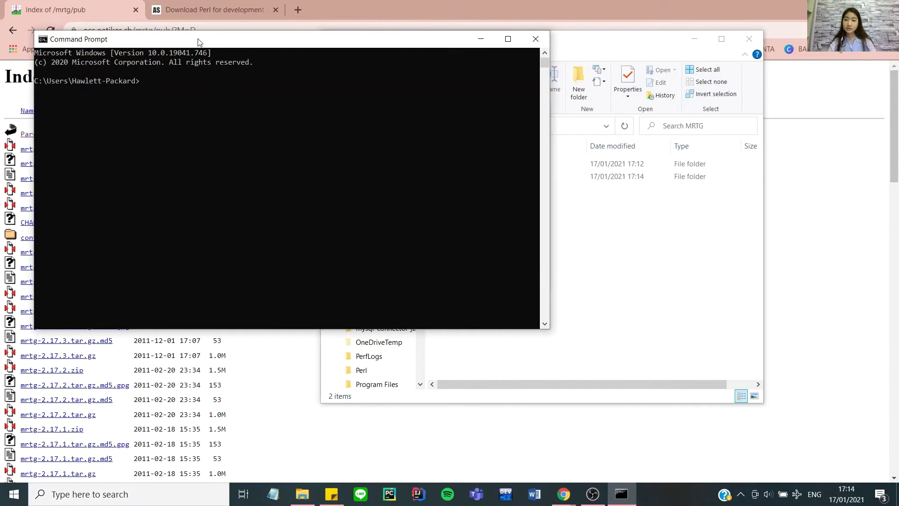
left_click_drag(198, 42, 531, 110)
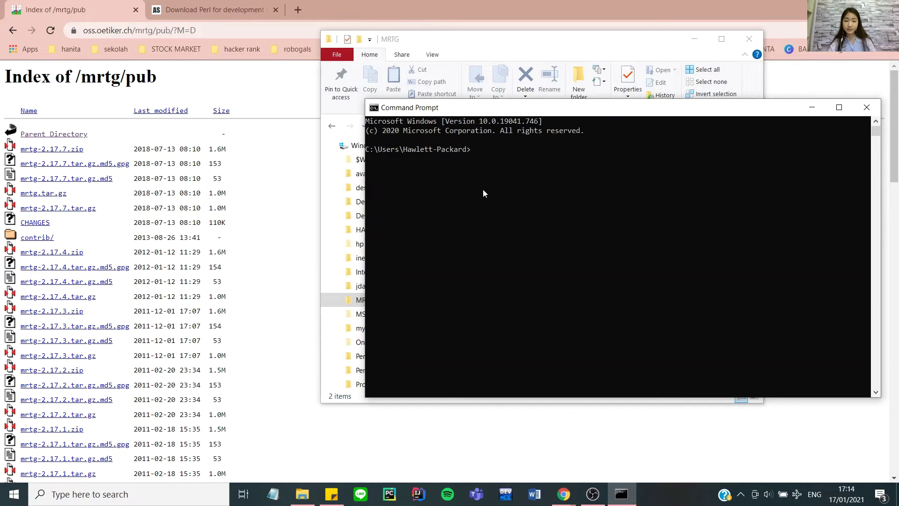
left_click(310, 492)
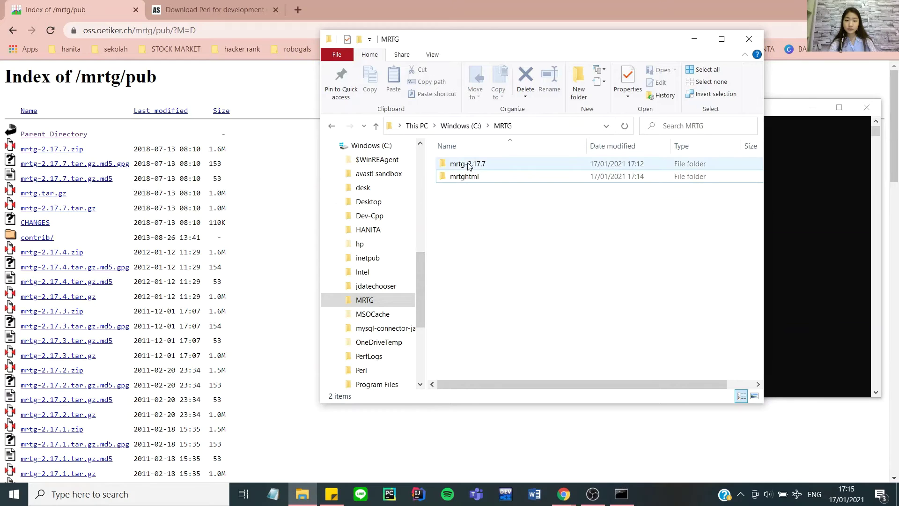
Step: Look inside the mrtg-2.17.7 folder for its bin folder and minimize File Explorer
double_click(469, 165)
left_click(469, 167)
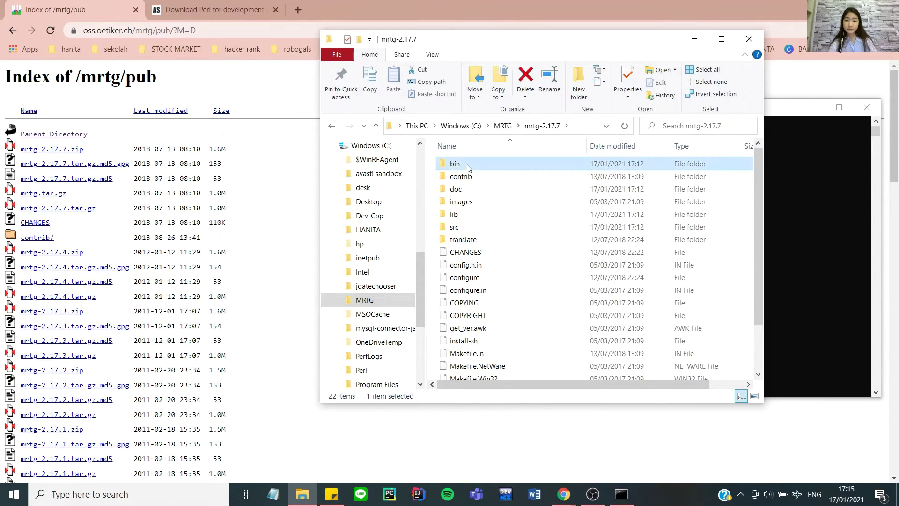
left_click(707, 39)
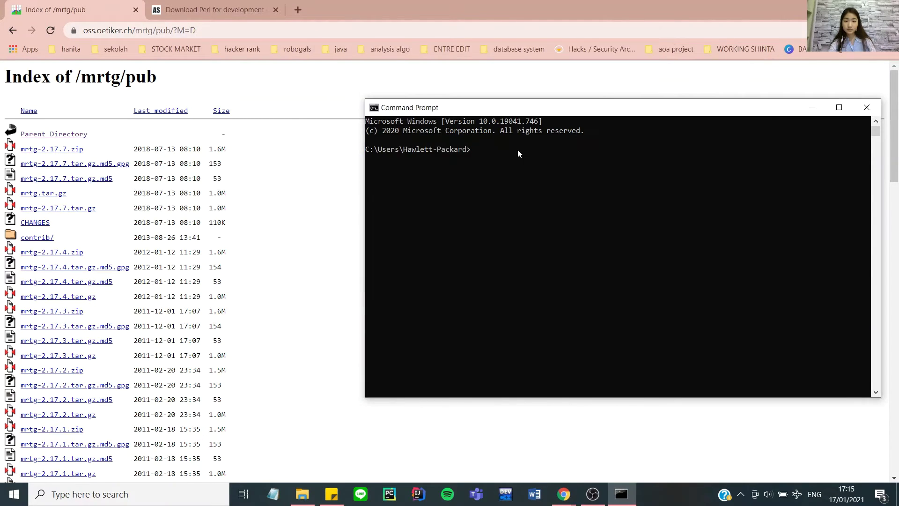
Step: In Command Prompt, go up two directory levels with cd.. to the root of drive C:
left_click(518, 150)
type("..")
key("Return")
type("cd..")
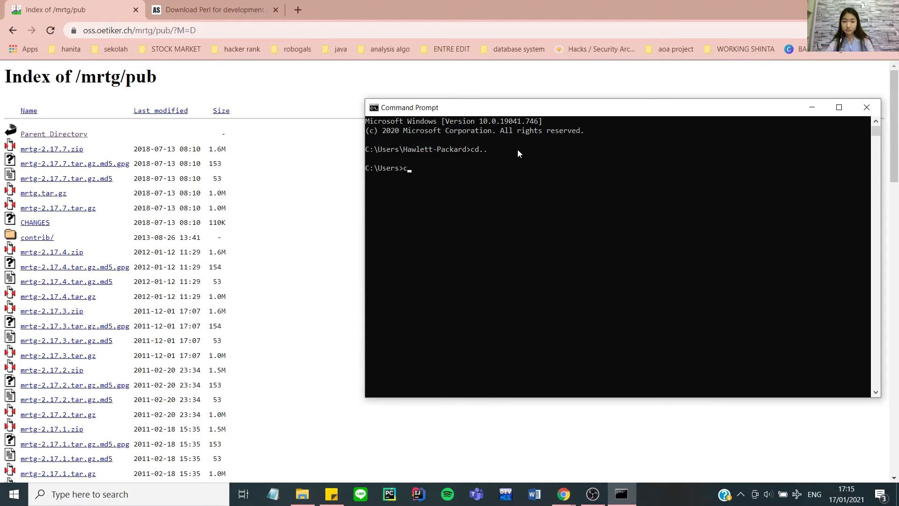
key("Return")
Step: Change the working directory to C:\MRTG\mrtg-2.17.7\bin
type("cd C:\\MRT")
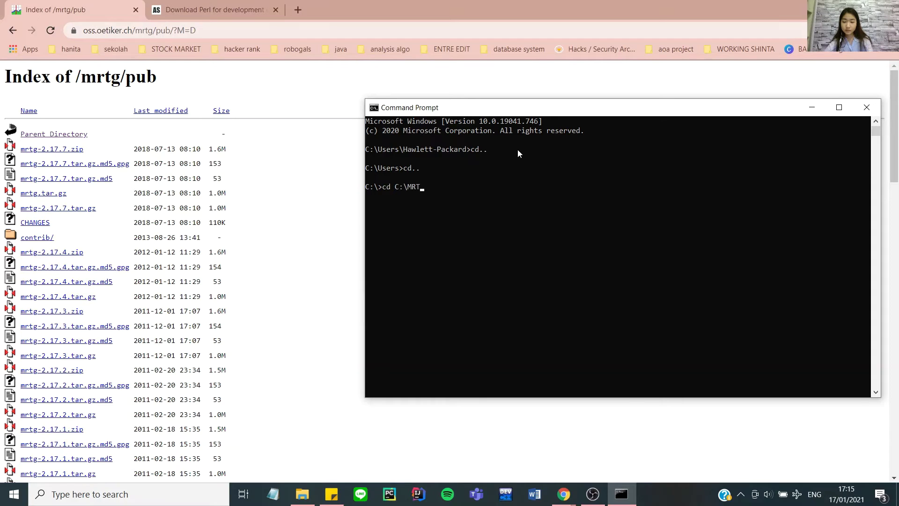
type("G\\")
type("mrtg")
type("-")
type("2.17.7")
type("\bin")
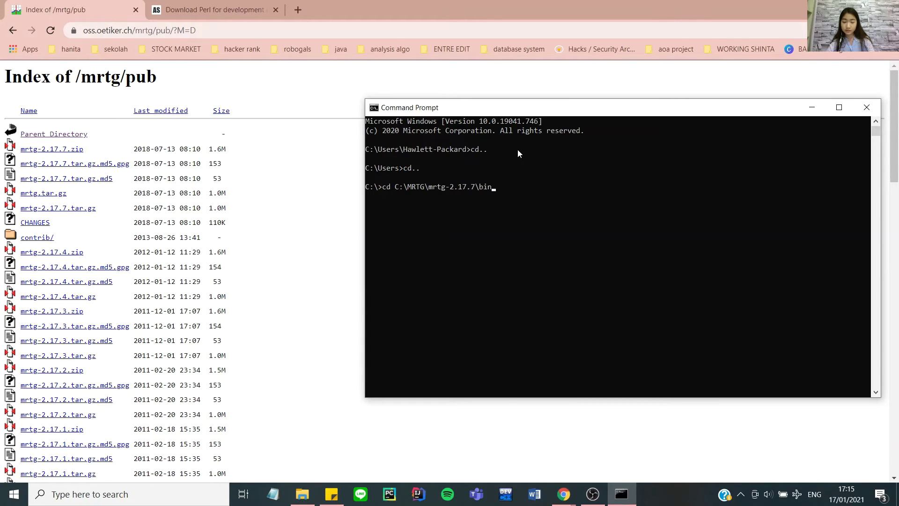
key("Return")
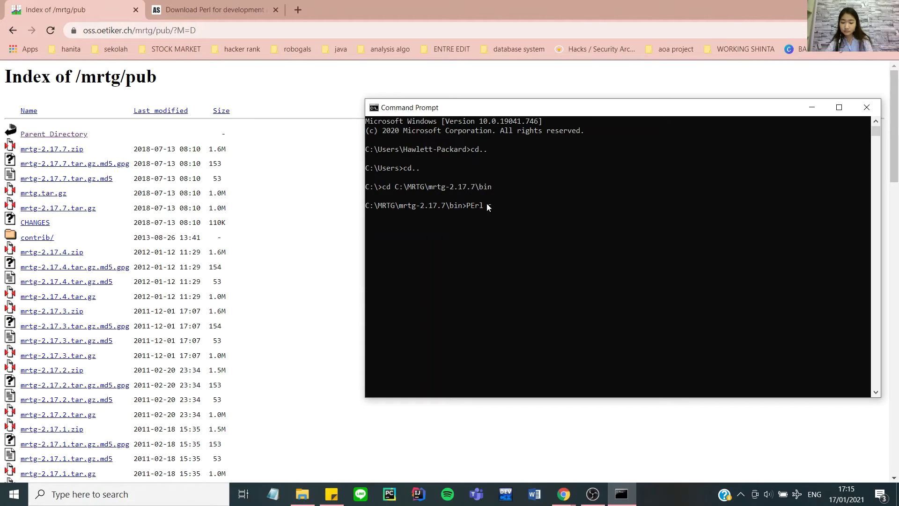
Step: Run the command Perl cfgmaker public@localhost -global "WorkDir: C:\MRTG\mrtghtml" -output server.cfg
type("maker public@")
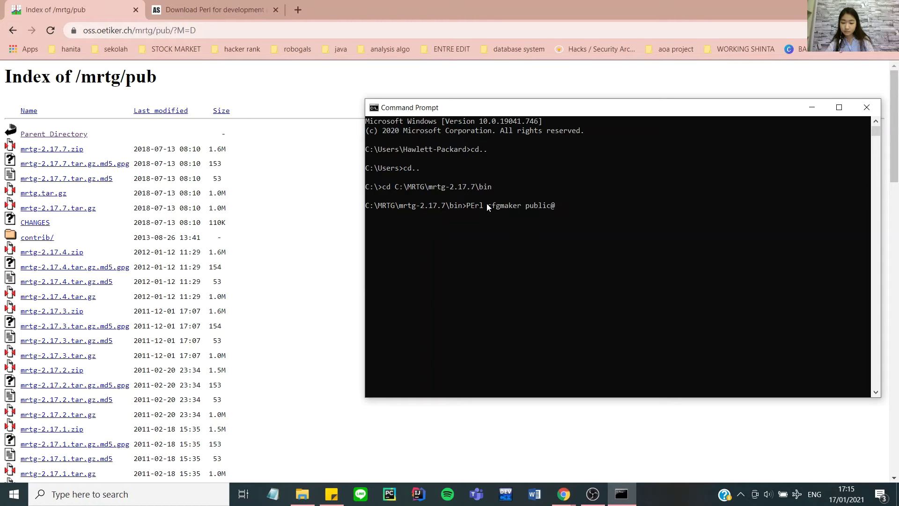
type("localhost -global \"WorkDir:")
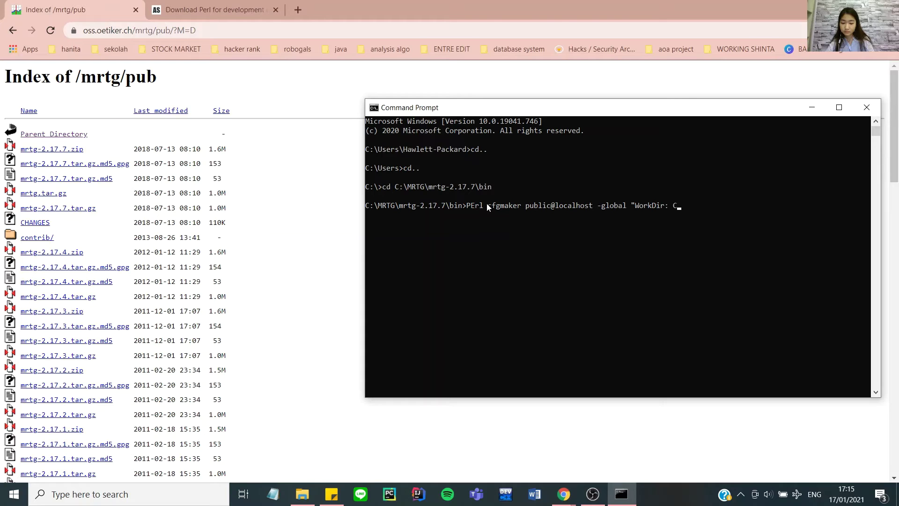
type(" C:\\MRTG")
key("BackSpace")
type("e")
key("Right")
type("rtghtml\" -outpu")
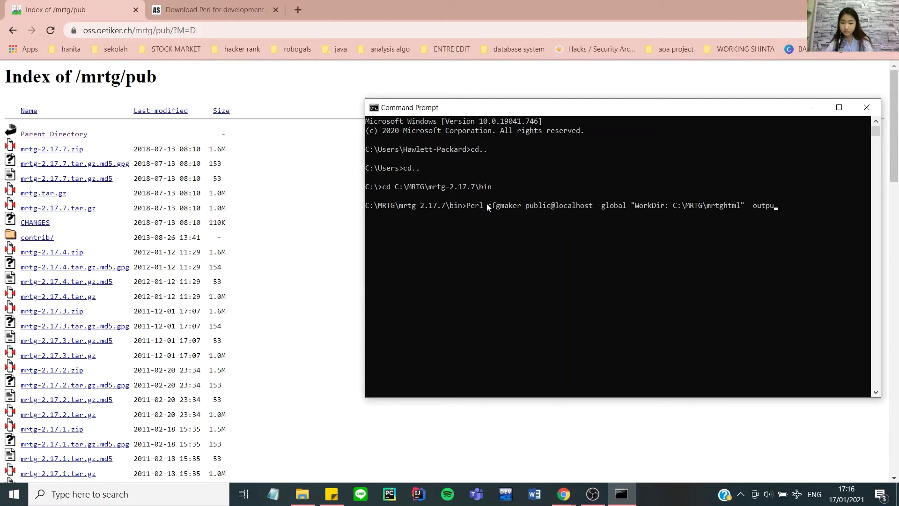
type("t server")
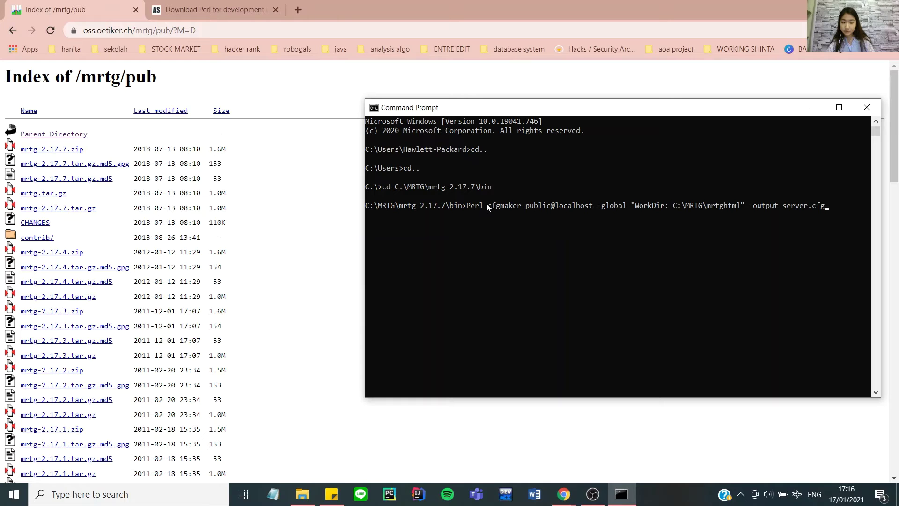
type(".cfg")
key("Return")
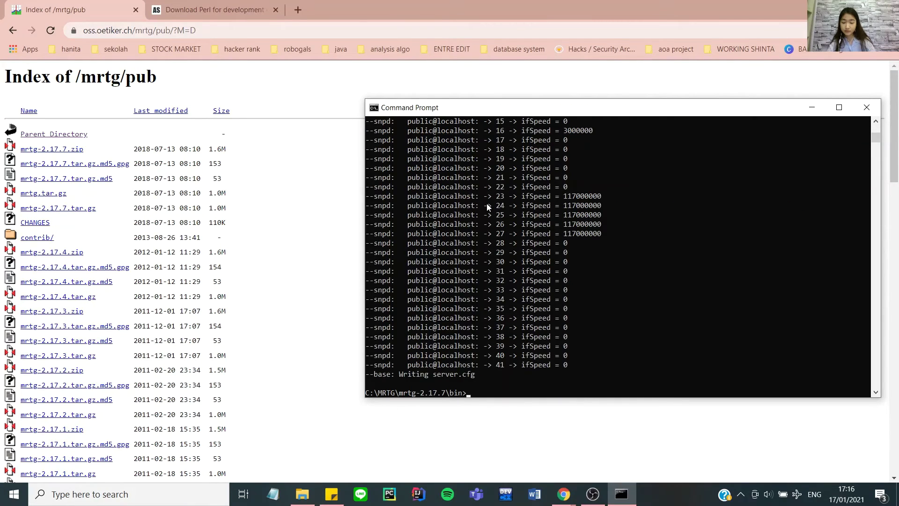
Step: Review the cfgmaker command's host, global option and WorkDir path, and its output down to the new prompt
scroll(603, 215, "up", 15)
scroll(602, 215, "up", 20)
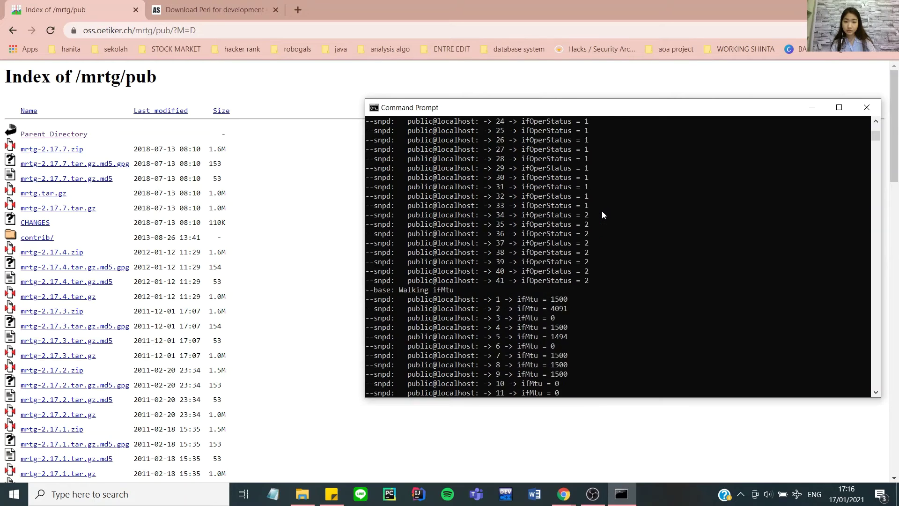
scroll(602, 210, "up", 20)
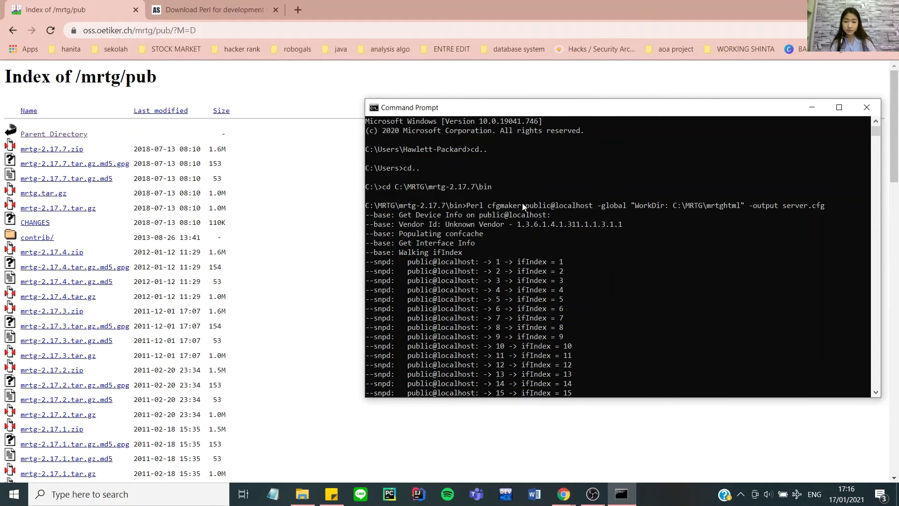
left_click_drag(535, 206, 601, 211)
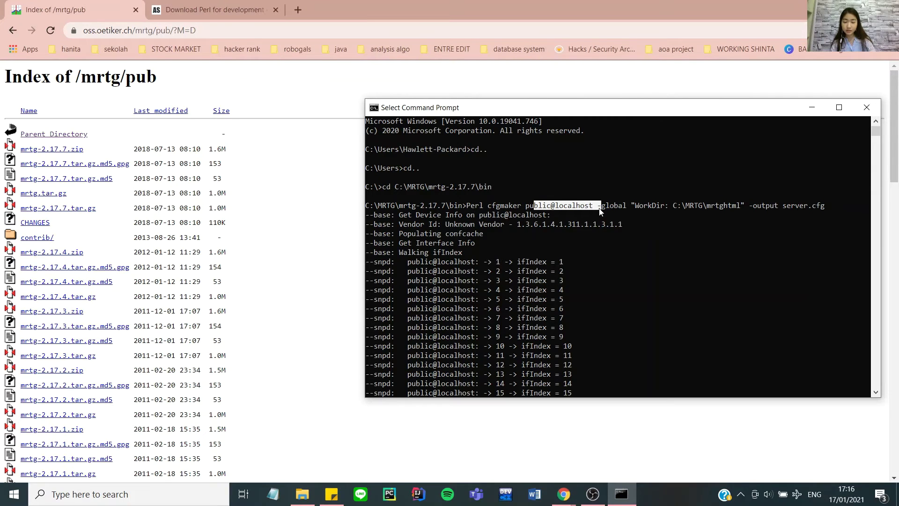
right_click(601, 210)
left_click(628, 206)
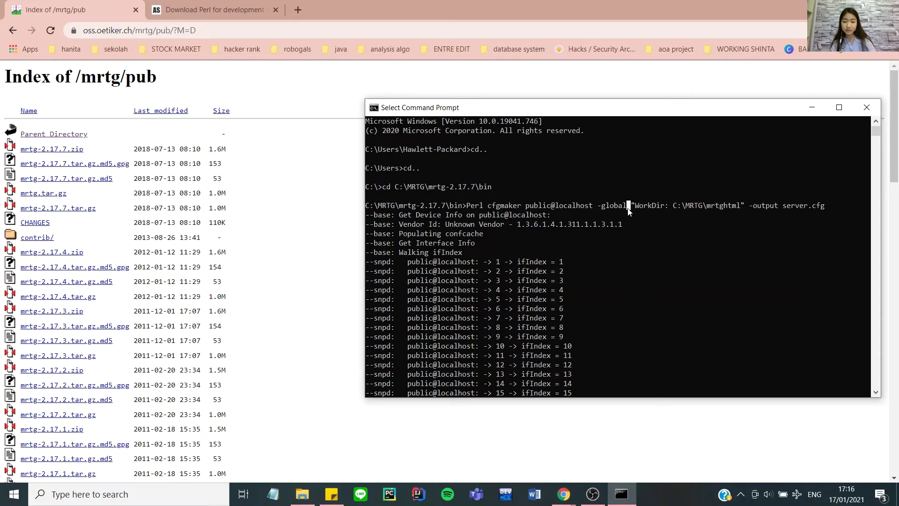
left_click(645, 206)
left_click_drag(708, 206, 739, 207)
scroll(618, 248, "down", 4)
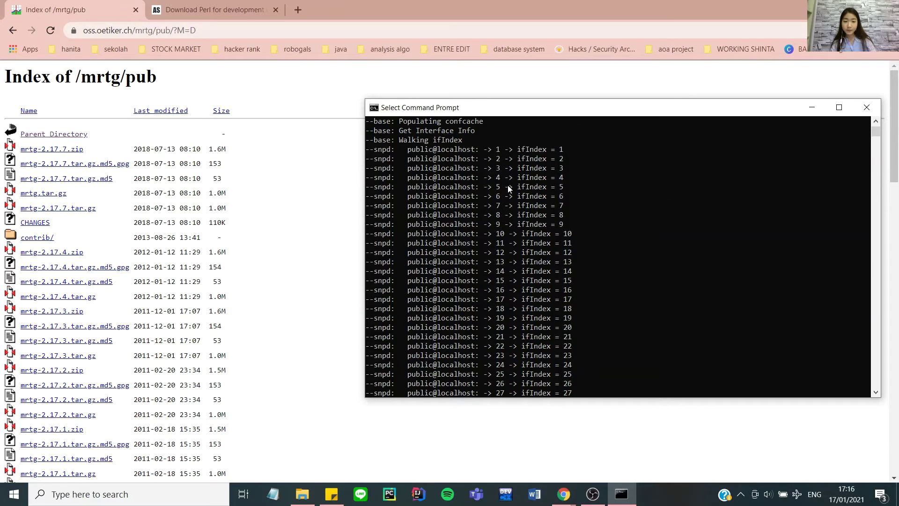
scroll(513, 181, "up", 3)
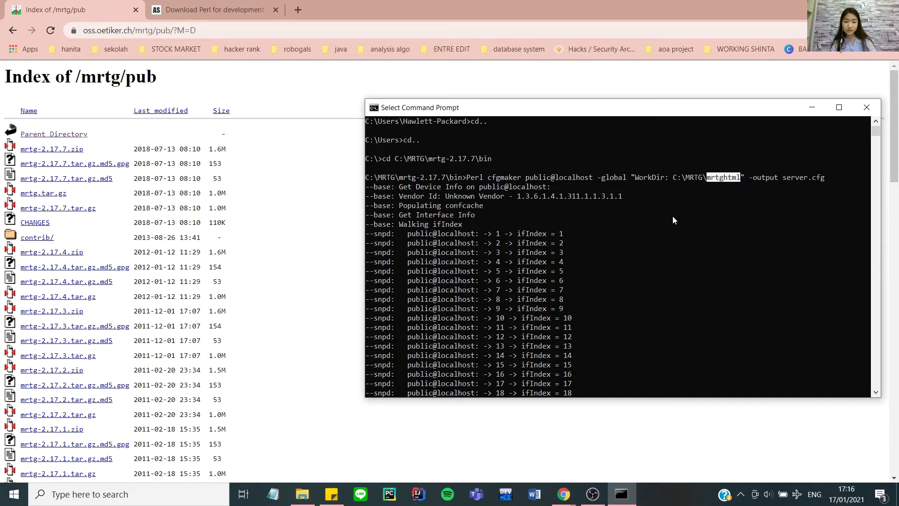
left_click(596, 265)
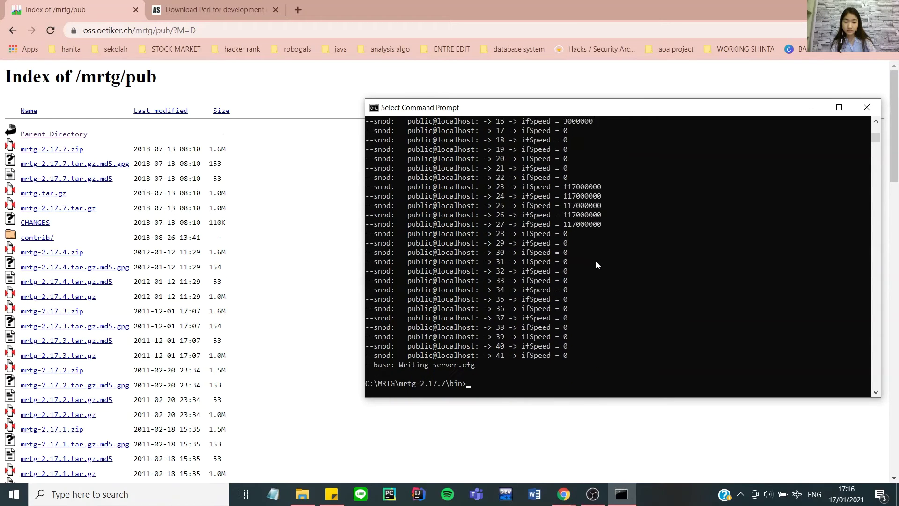
scroll(596, 262, "down", 6)
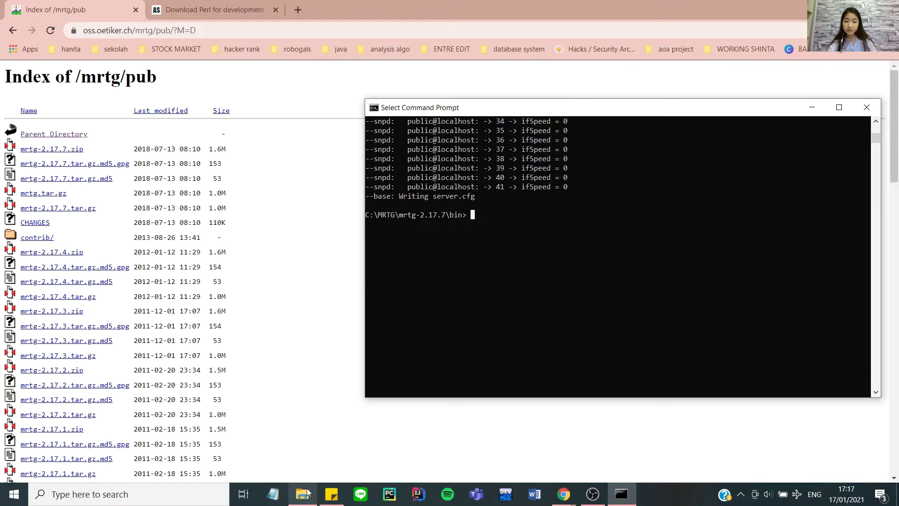
Step: Strike through the "Running cfgmaker" item in the sticky note and minimize the Command Prompt window
left_click(331, 498)
left_click(469, 189)
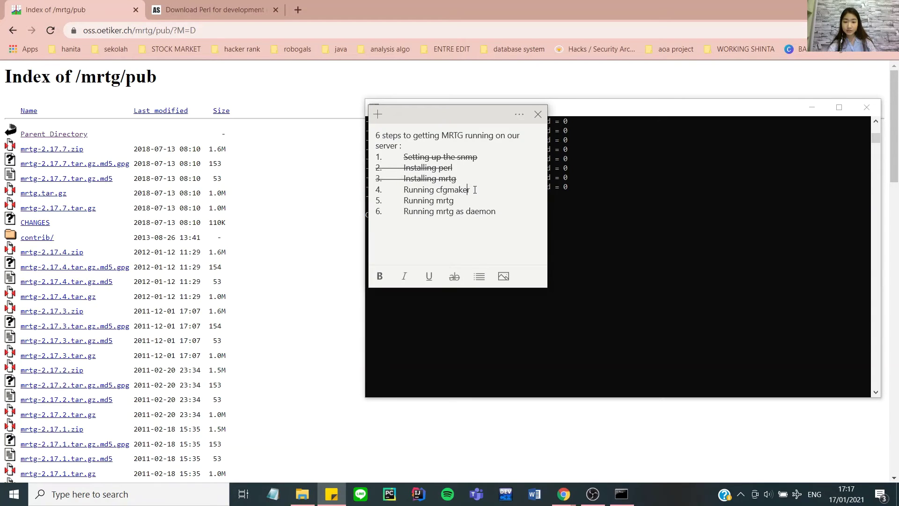
left_click_drag(470, 190, 402, 189)
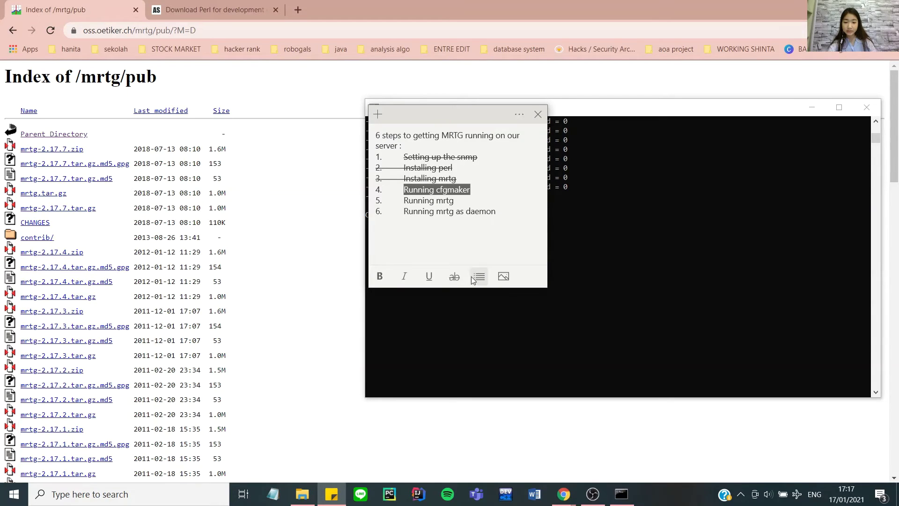
left_click(453, 277)
left_click(634, 210)
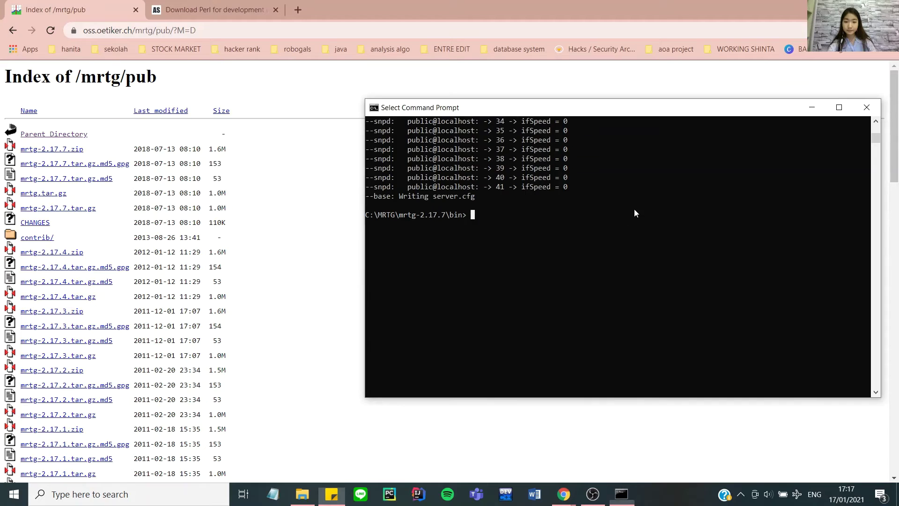
left_click(813, 110)
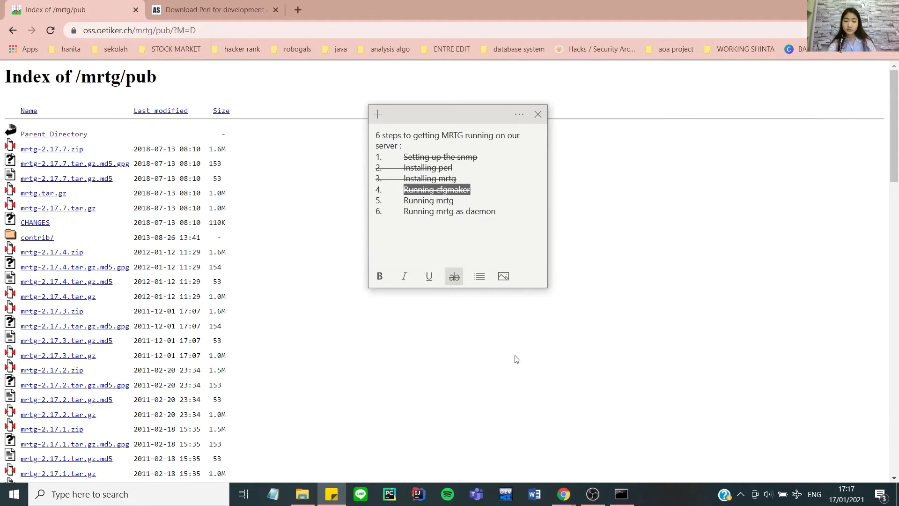
left_click(604, 357)
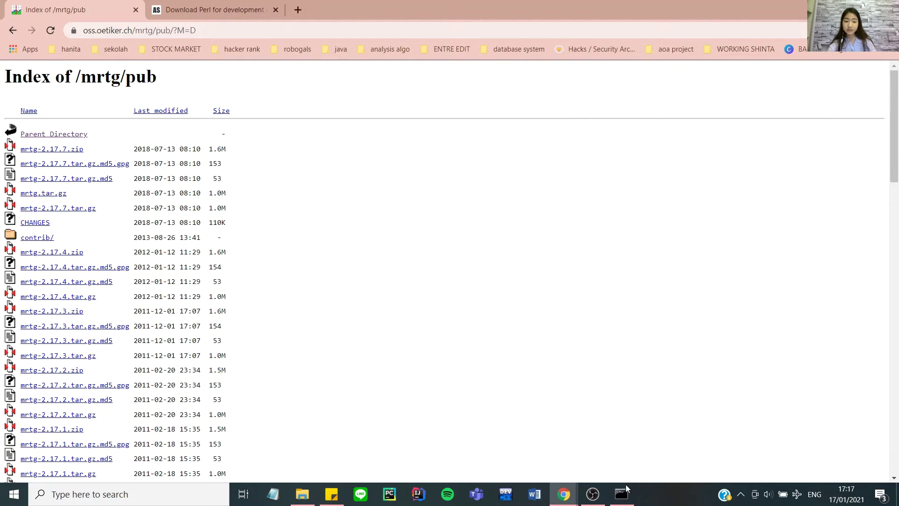
Step: Bring Command Prompt back, move it aside, and run the command Perl mrtg server.cfg
mouse_move(603, 502)
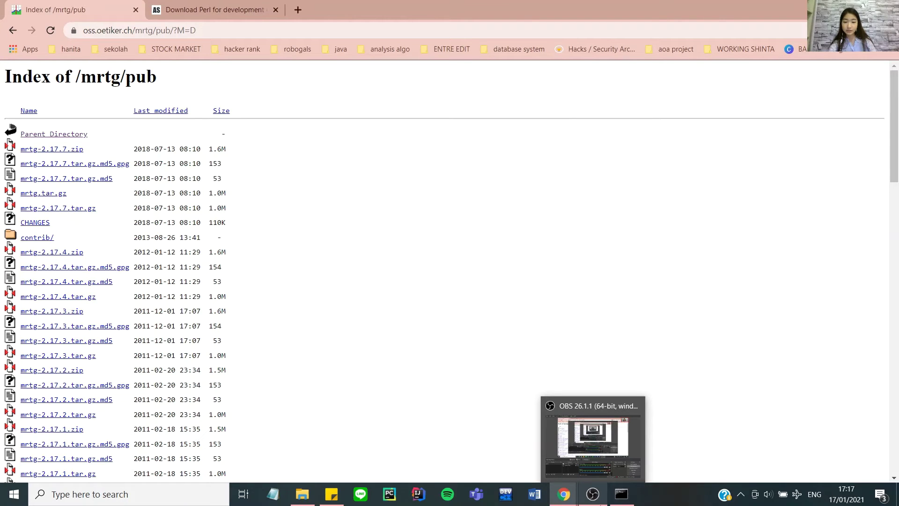
left_click(621, 494)
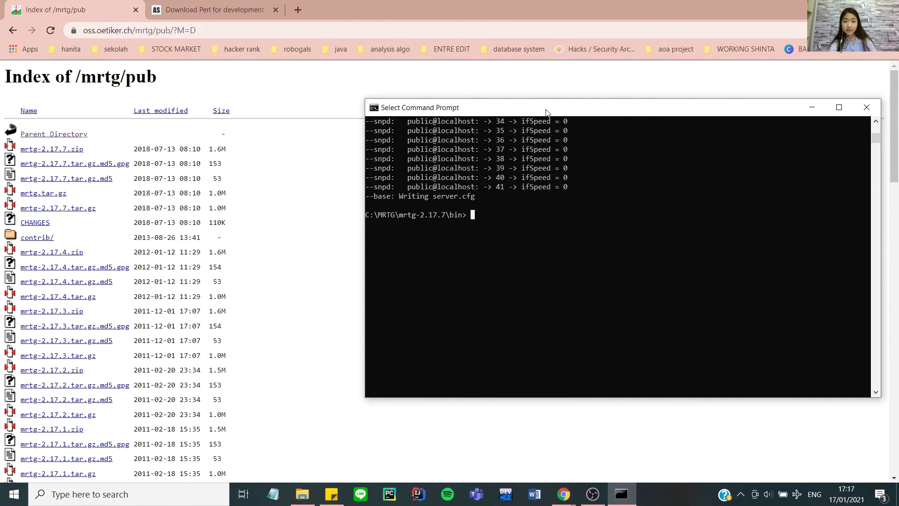
left_click_drag(546, 112, 580, 115)
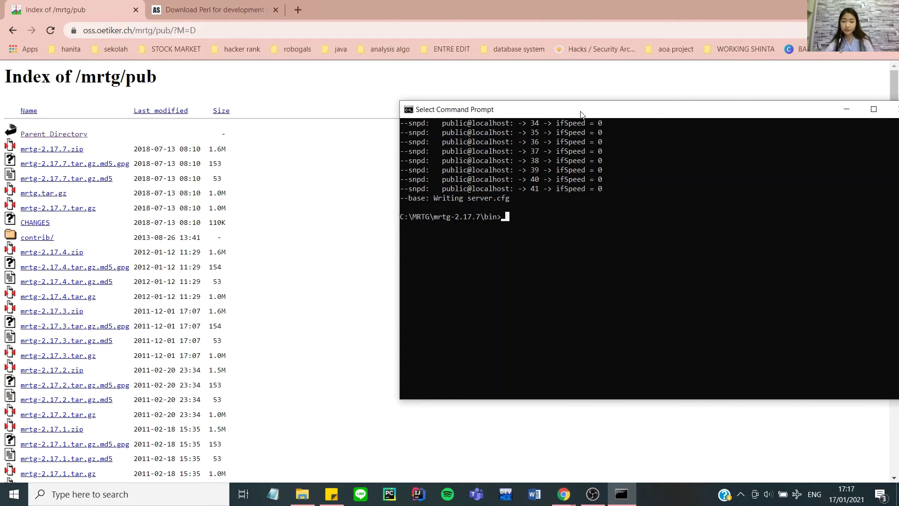
type("Perl mrtg ")
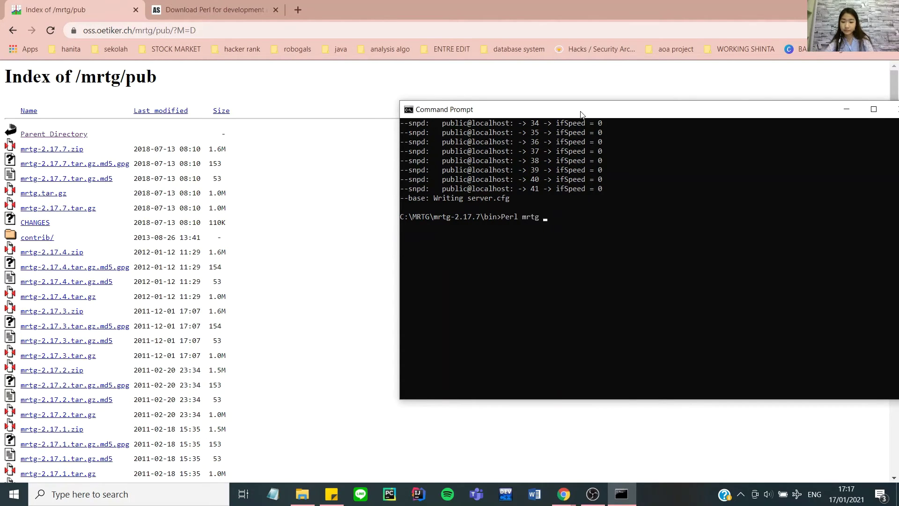
type("server/")
type("v")
key("BackSpace")
type("cfg")
key("Return")
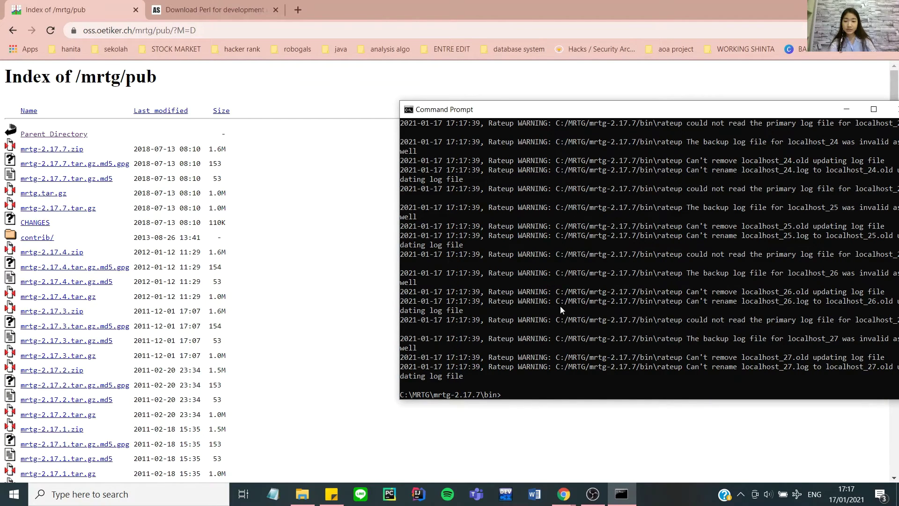
Step: Examine the Perl mrtg server.cfg command line and its output, and minimize the Command Prompt window
scroll(564, 330, "up", 20)
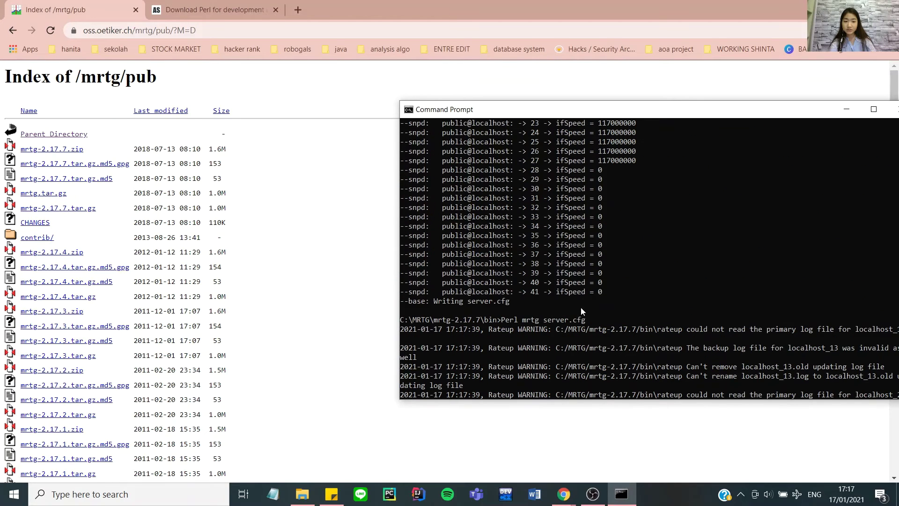
left_click(591, 319)
left_click_drag(591, 321, 503, 324)
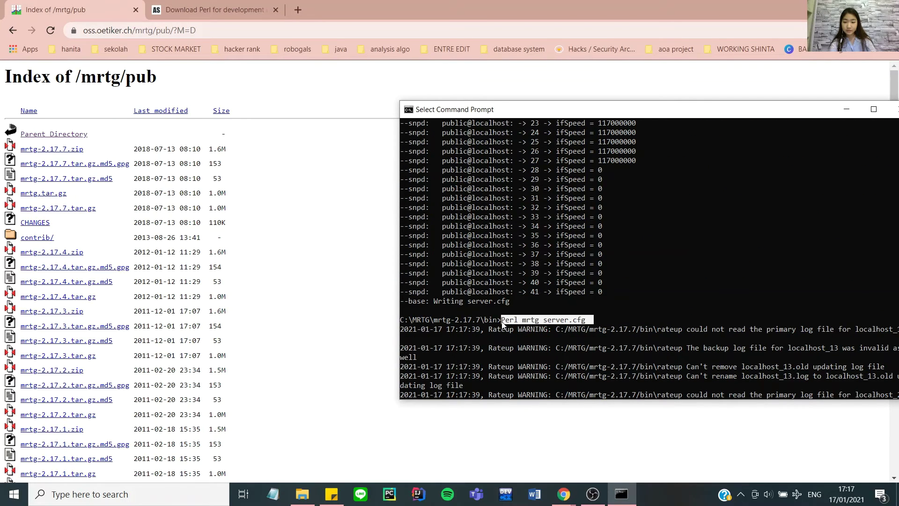
scroll(528, 332, "down", 2)
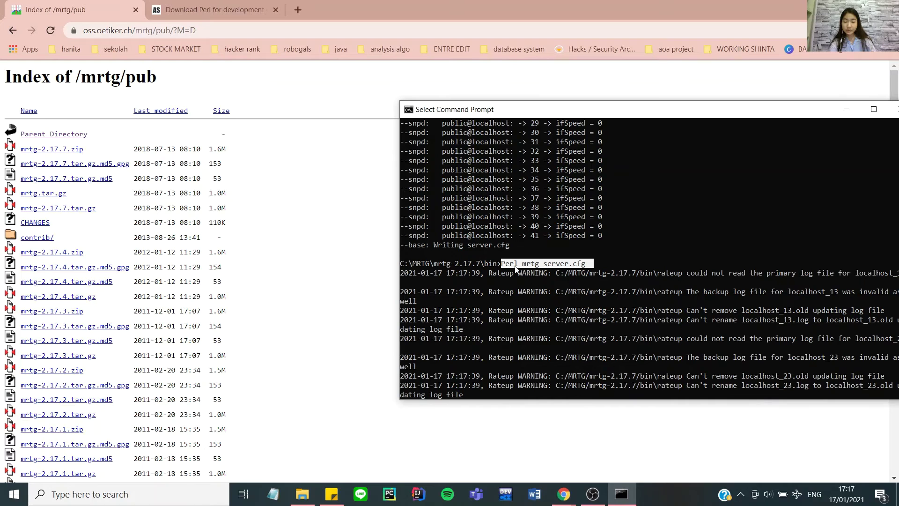
scroll(537, 289, "down", 5)
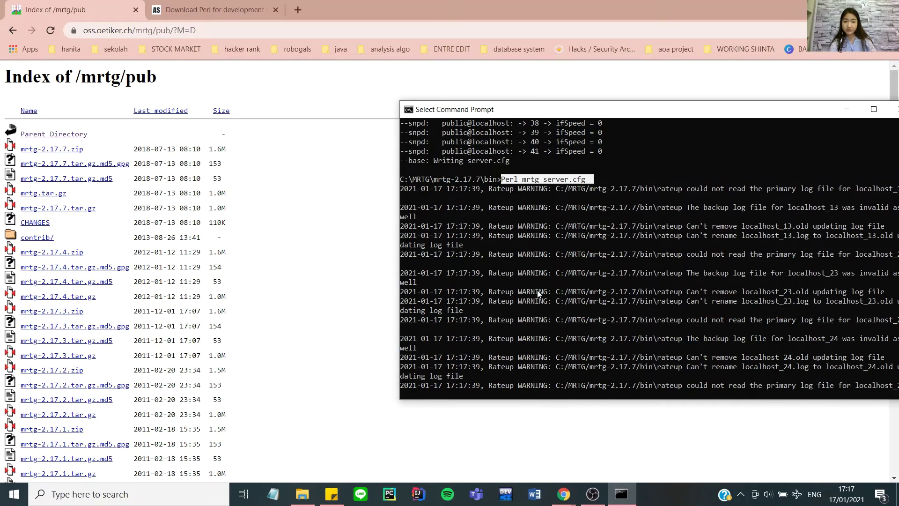
scroll(573, 205, "up", 2)
left_click_drag(876, 110, 752, 84)
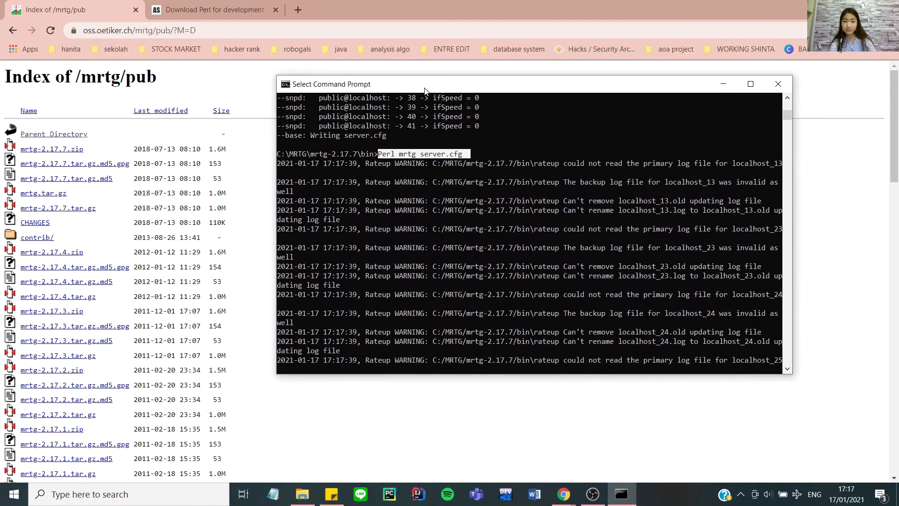
left_click(723, 85)
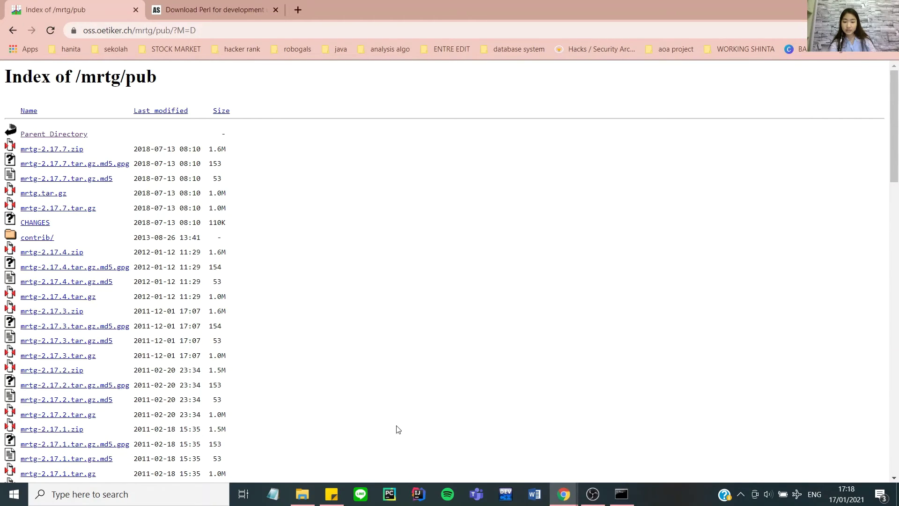
Step: Switch to File Explorer, go to the mrtghtml folder inside C:\MRTG and open the localhost_27 traffic report in the browser
left_click(331, 494)
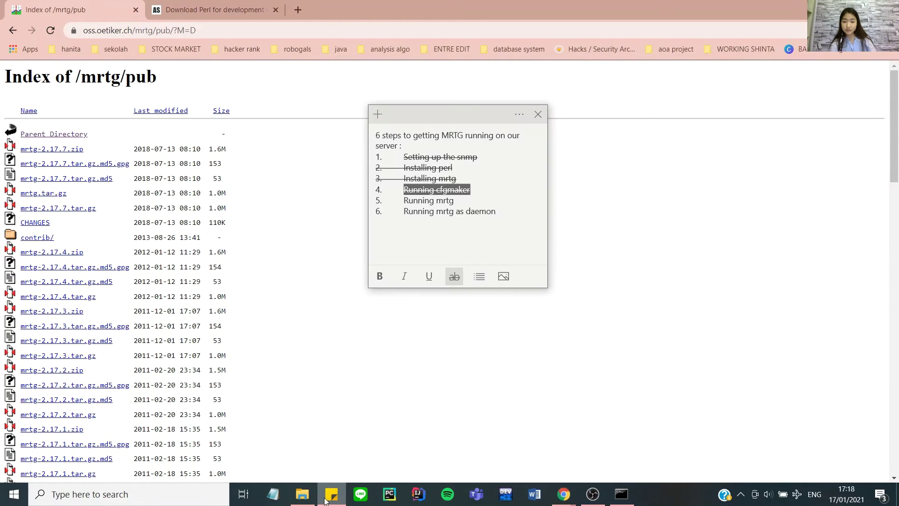
left_click(645, 169)
left_click(303, 494)
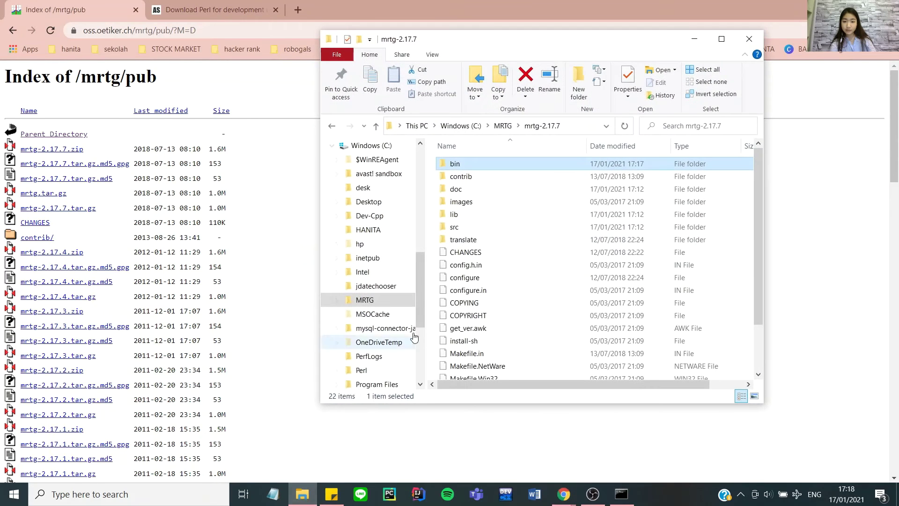
left_click(332, 126)
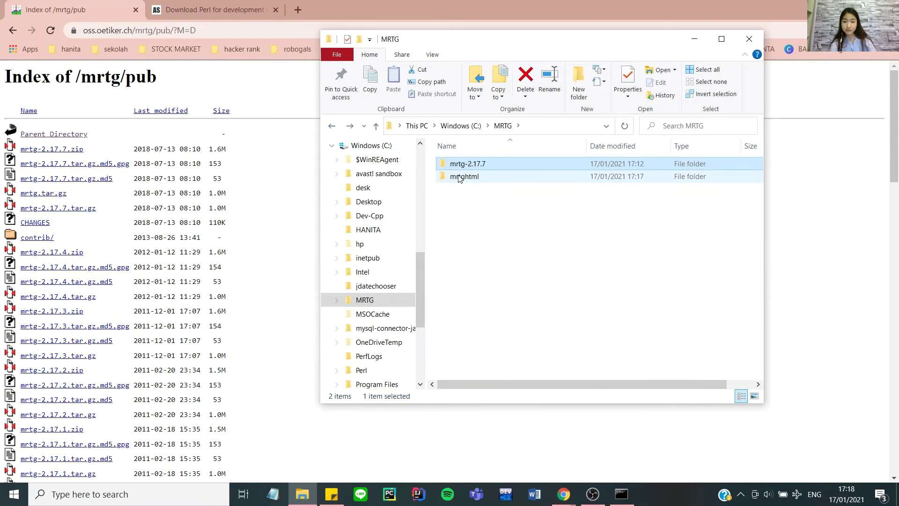
left_click(459, 177)
double_click(458, 176)
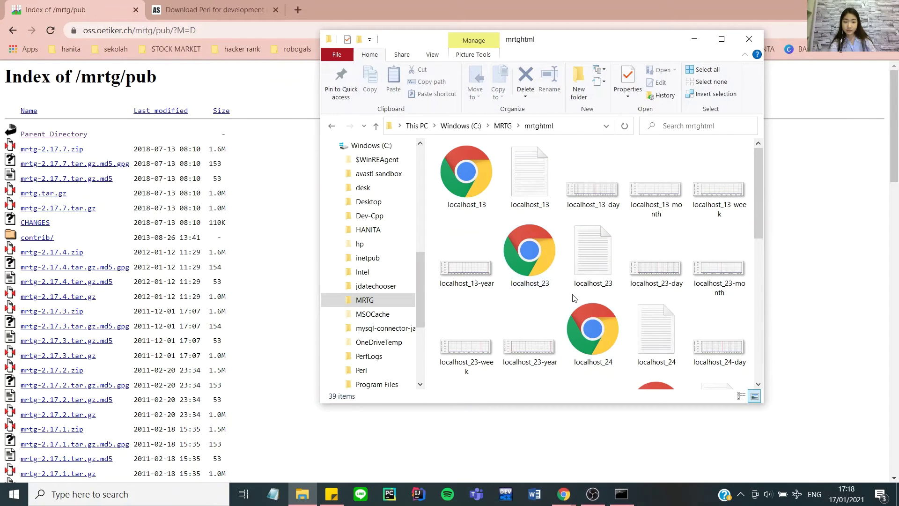
scroll(576, 298, "down", 5)
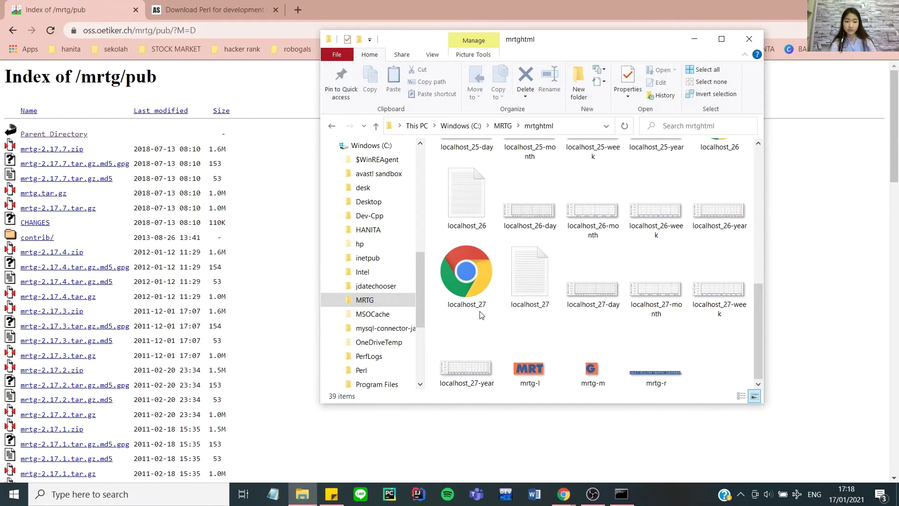
double_click(481, 274)
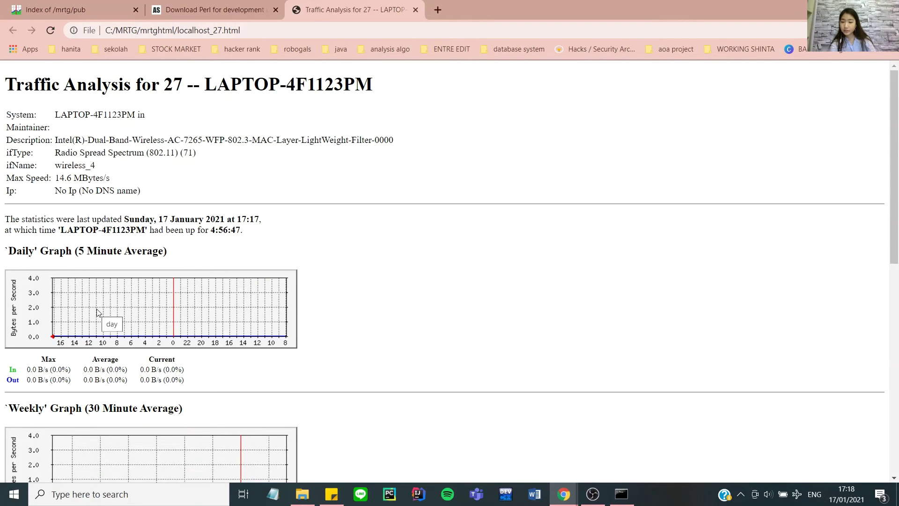
Step: Examine the daily, weekly and monthly graphs on the localhost_27 traffic analysis page
scroll(99, 298, "down", 2)
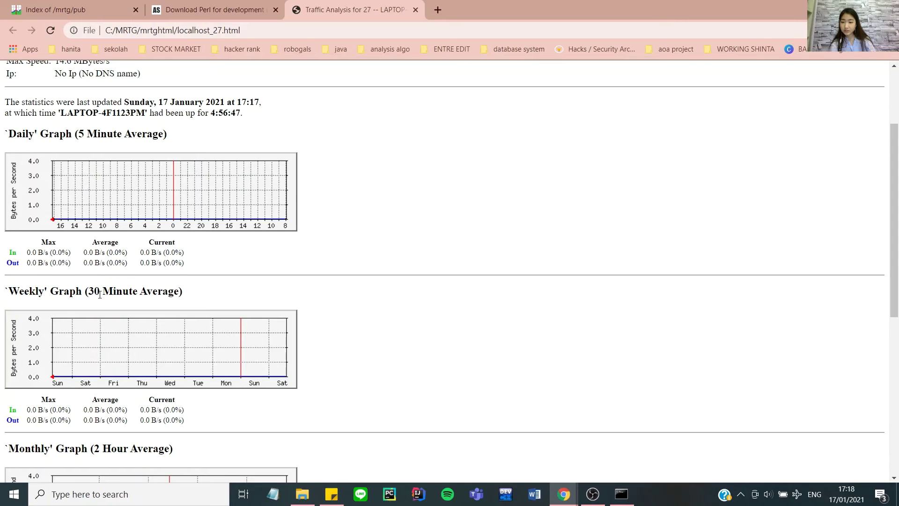
scroll(101, 228, "down", 1)
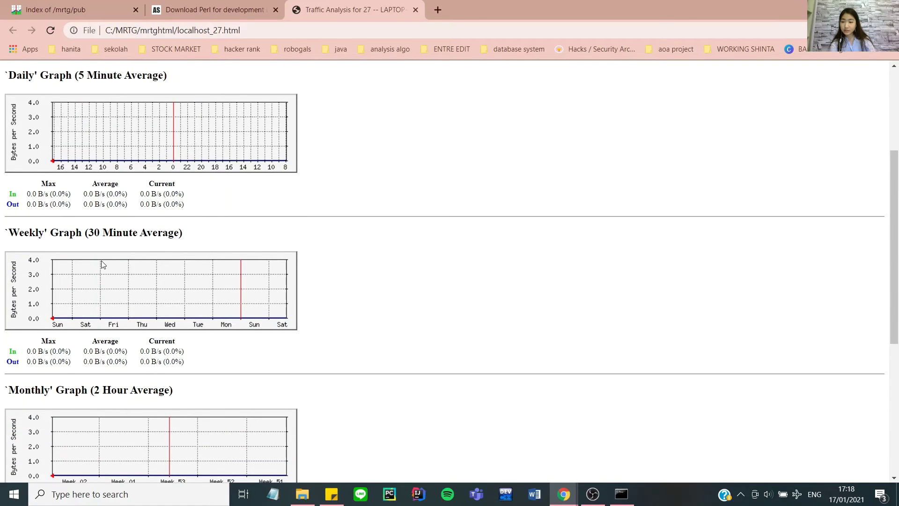
scroll(103, 264, "down", 2)
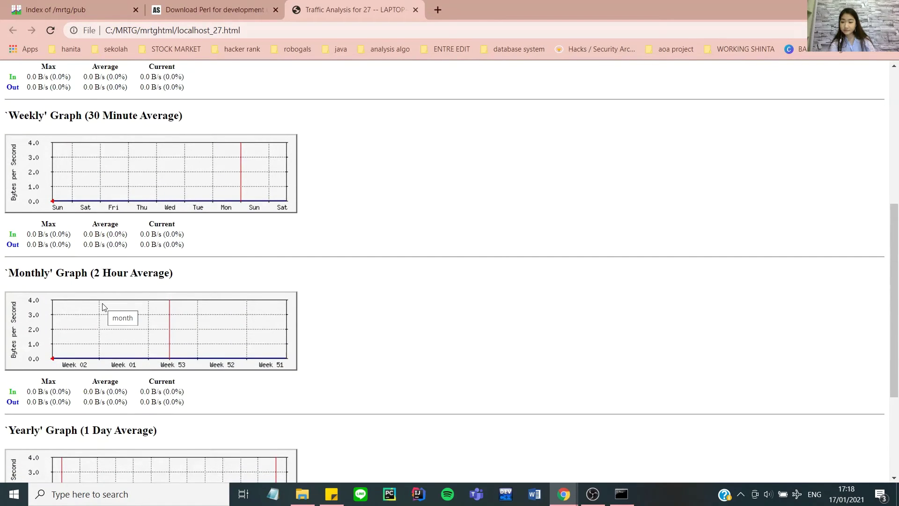
scroll(103, 307, "up", 5)
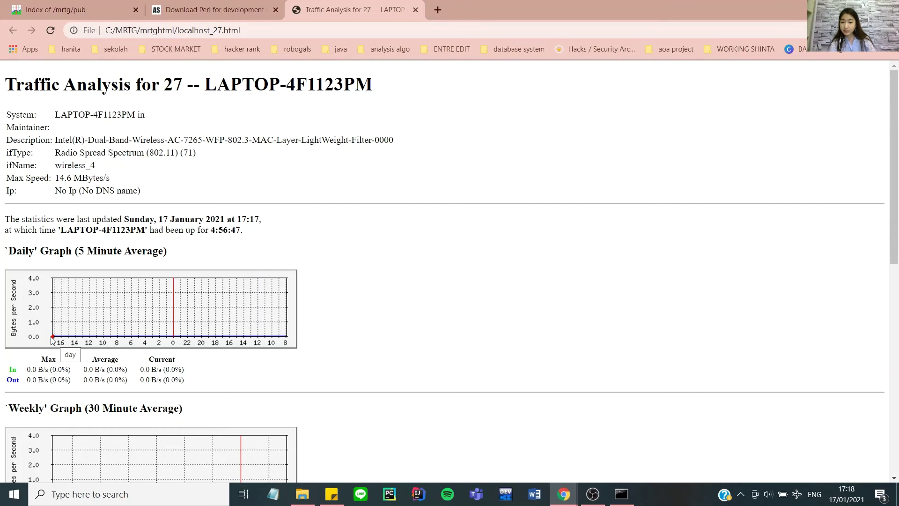
scroll(53, 340, "down", 2)
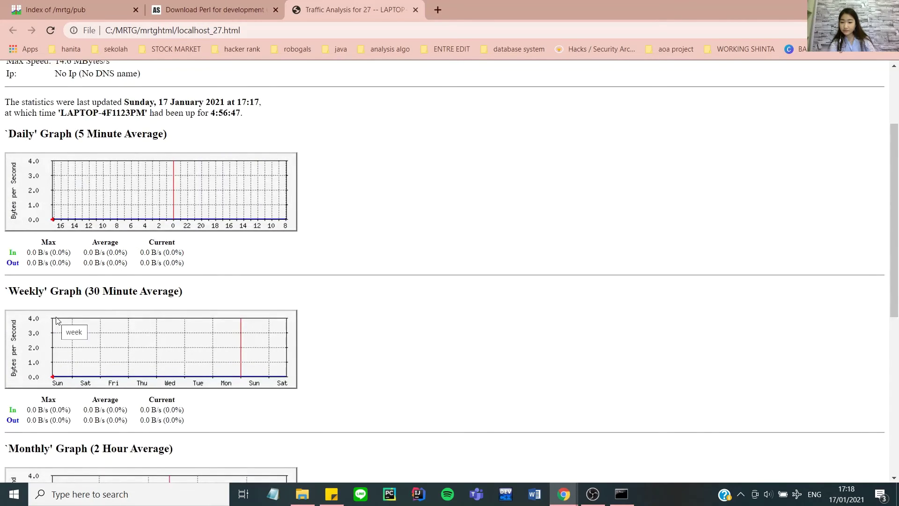
scroll(56, 320, "down", 4)
scroll(56, 320, "up", 5)
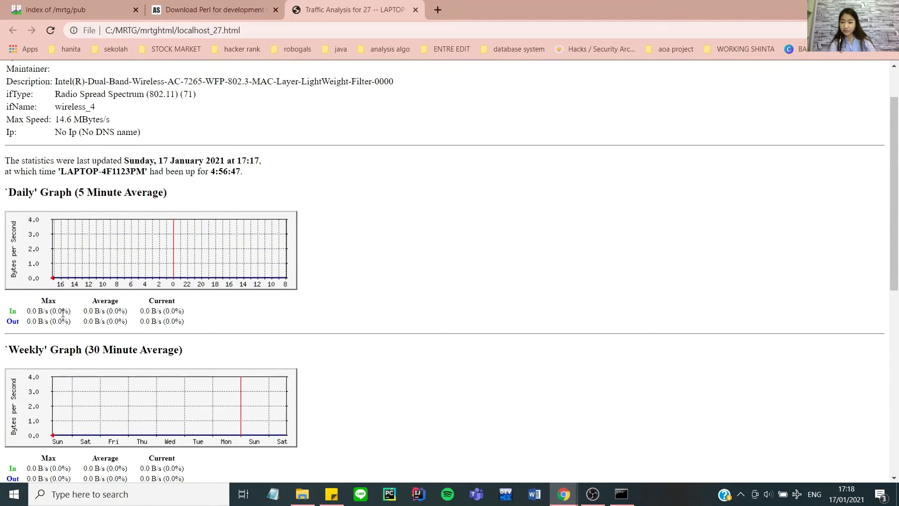
Step: Inspect the In and Out traffic figures below each graph, from the daily one down to the yearly one
scroll(40, 312, "down", 1)
left_click_drag(12, 252, 71, 261)
left_click(104, 260)
scroll(84, 300, "down", 2)
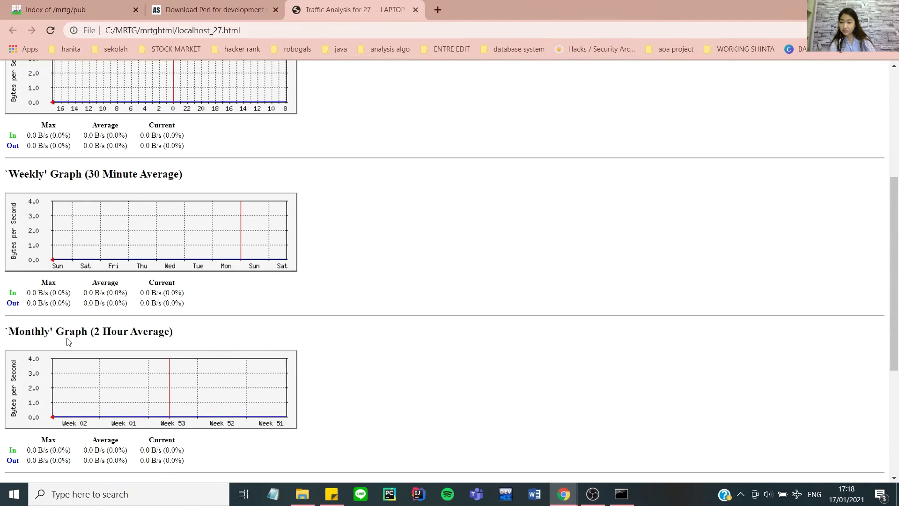
left_click_drag(29, 293, 71, 292)
scroll(71, 295, "down", 1)
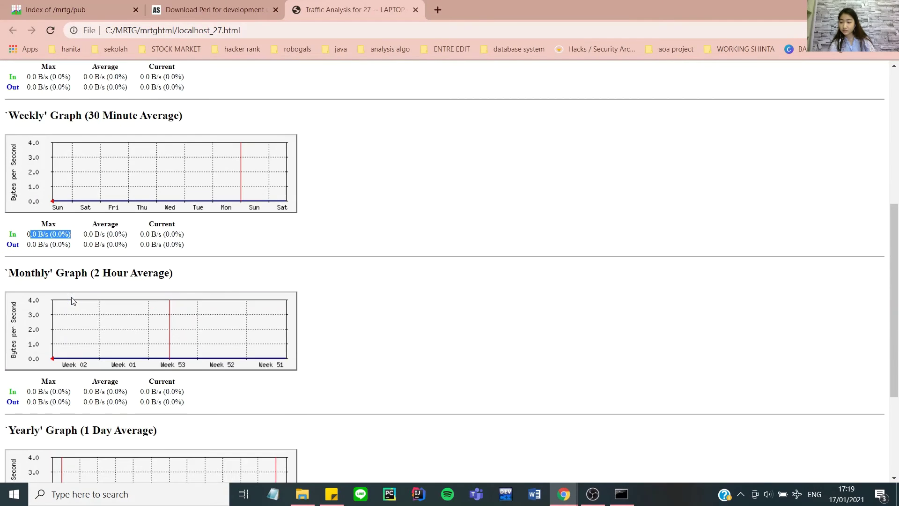
left_click_drag(47, 392, 72, 403)
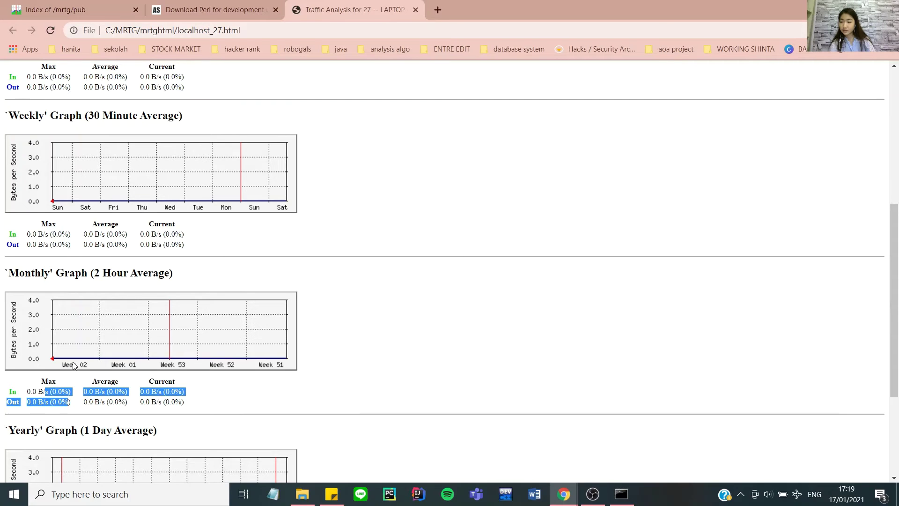
scroll(73, 403, "down", 3)
left_click(47, 233)
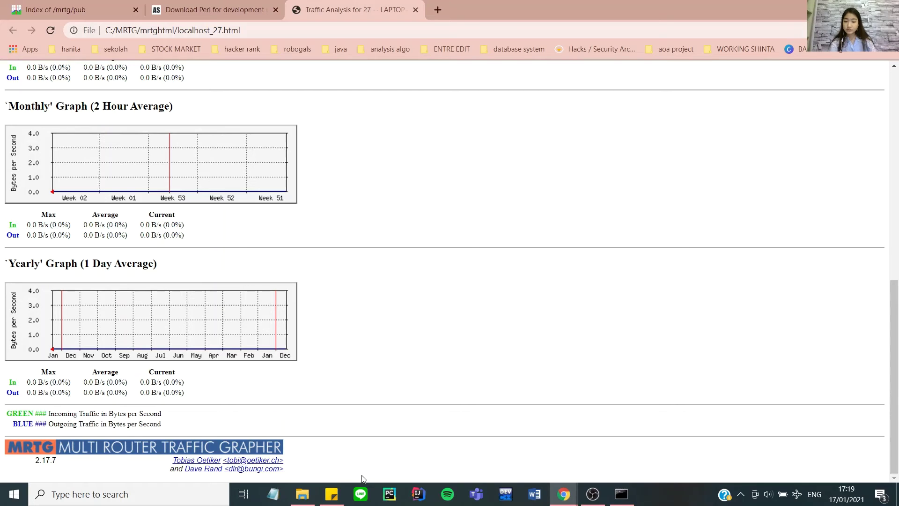
Step: Bring up the sticky note, strike through the "Running mrtg" item and point out the remaining "Running mrtg as daemon" item
left_click(331, 494)
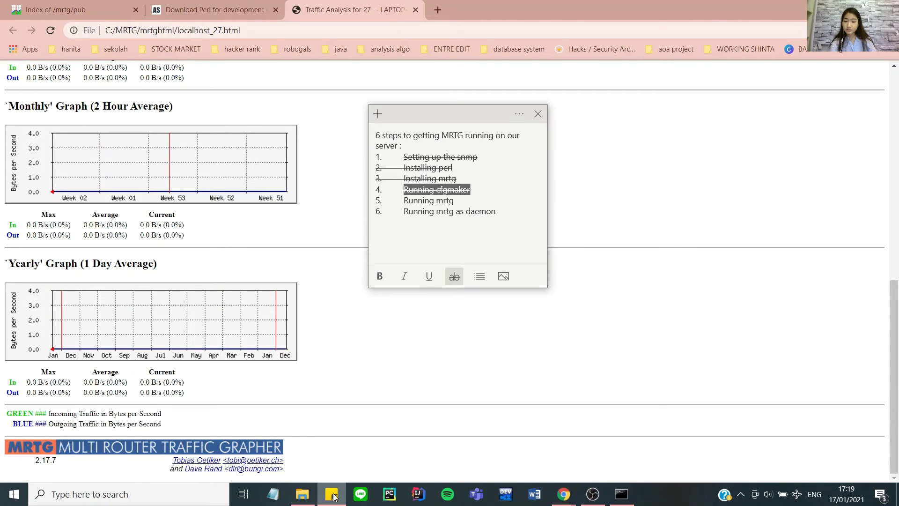
left_click(461, 202)
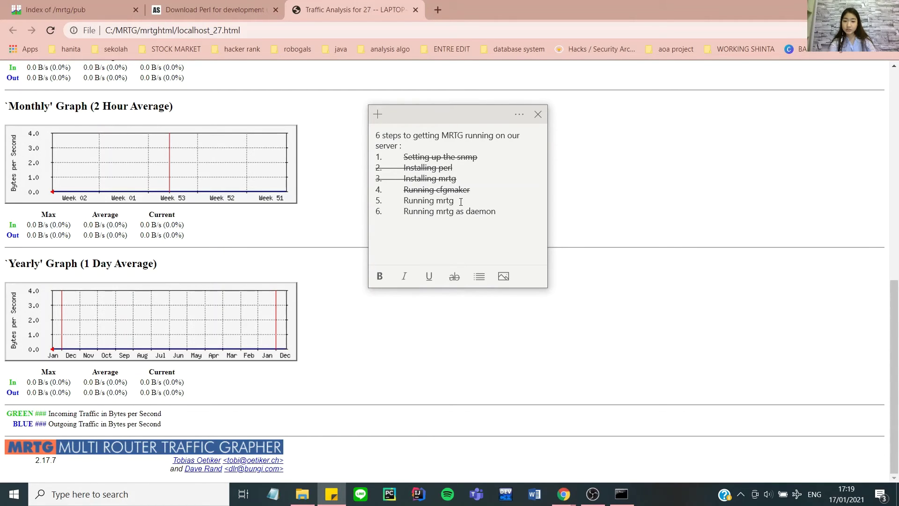
left_click_drag(461, 202, 374, 202)
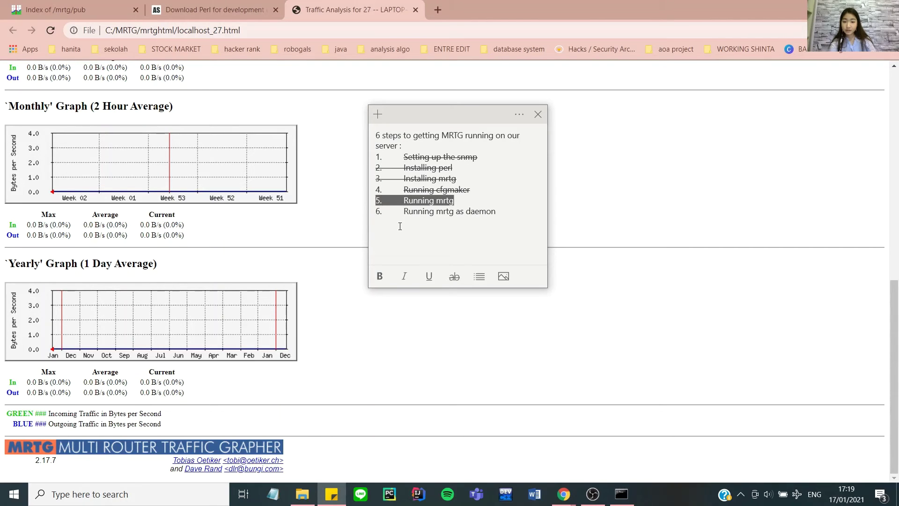
left_click(447, 277)
left_click(443, 232)
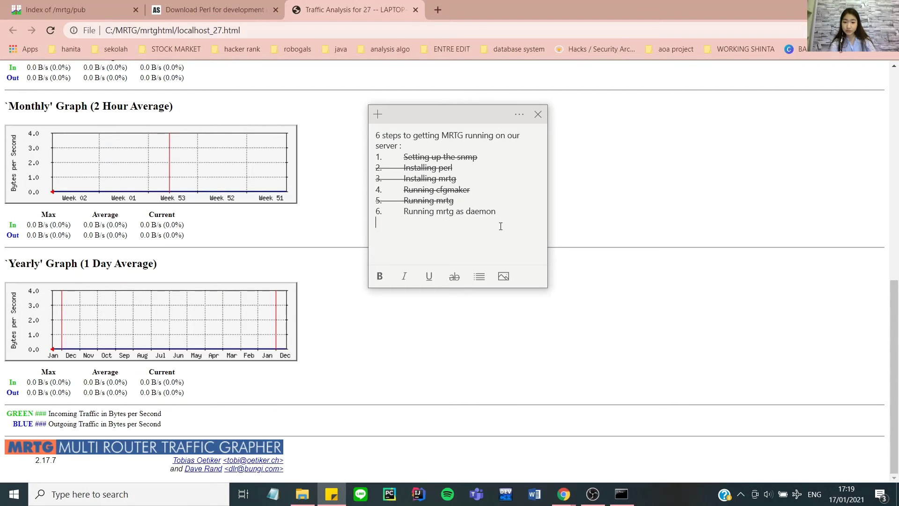
left_click_drag(503, 214, 466, 210)
left_click(477, 199)
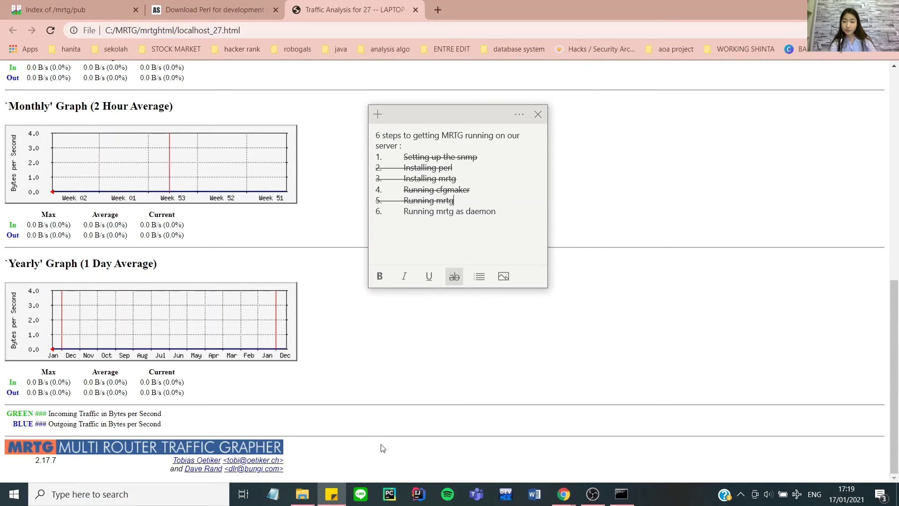
Step: Return to File Explorer, open the server CFG file from the mrtg-2.17.7 bin folder in Notepad and move its window aside
left_click(314, 500)
scroll(515, 318, "up", 5)
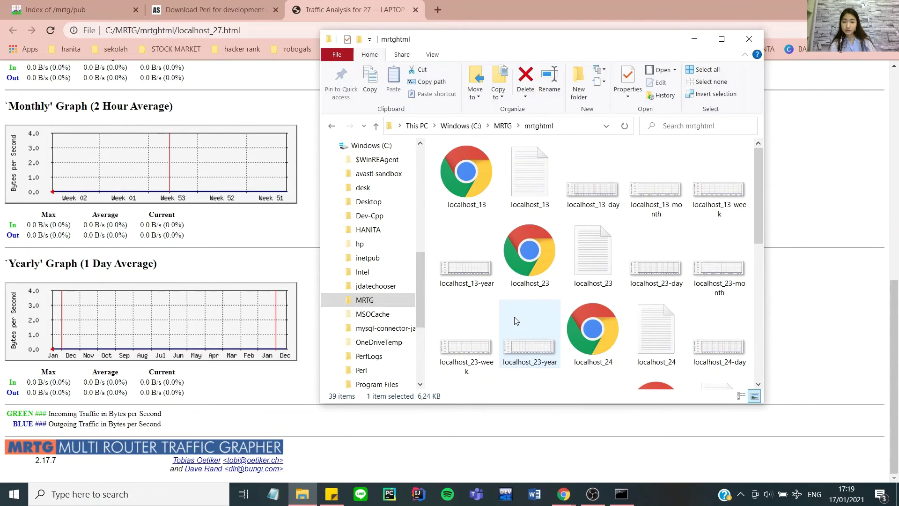
left_click(331, 126)
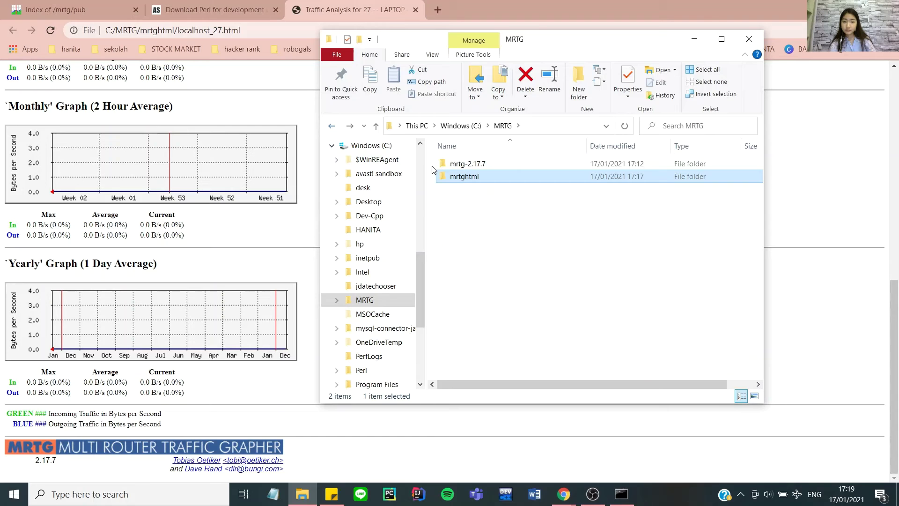
double_click(461, 164)
double_click(462, 166)
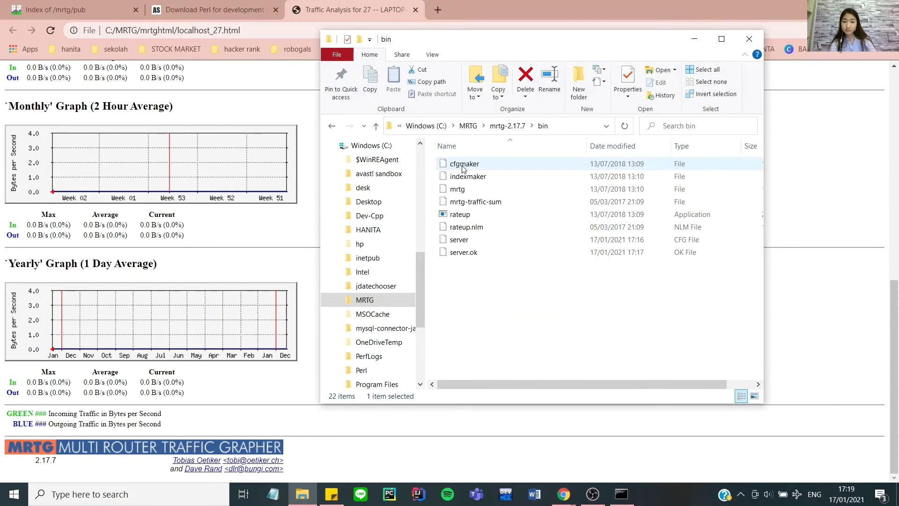
double_click(477, 239)
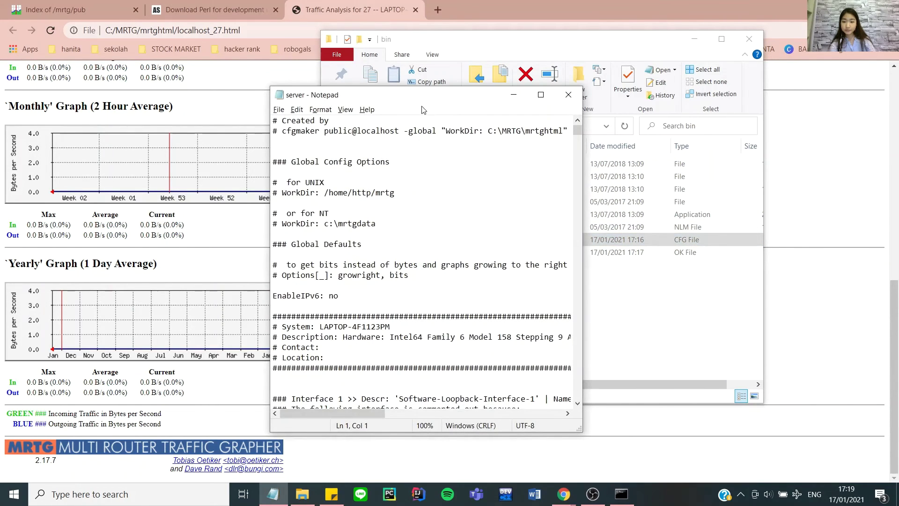
left_click_drag(417, 99, 497, 66)
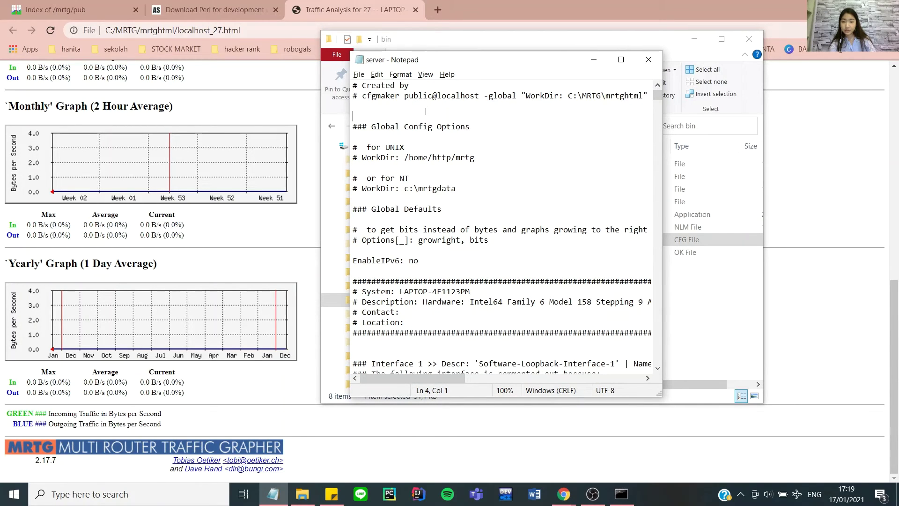
Step: Make room above the Global Config Options heading and add the lines "RunAsDaemon: yes" and "Interval : 5"
key("Return")
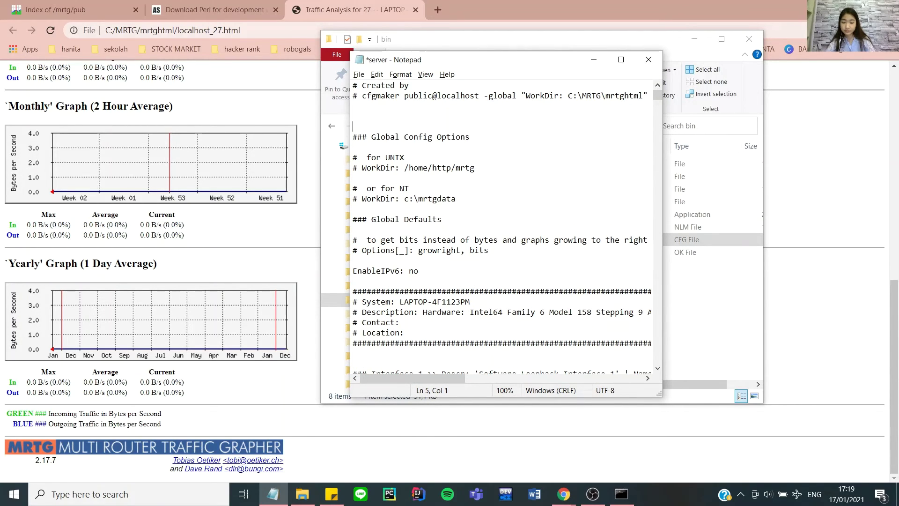
key("Return")
key("Up")
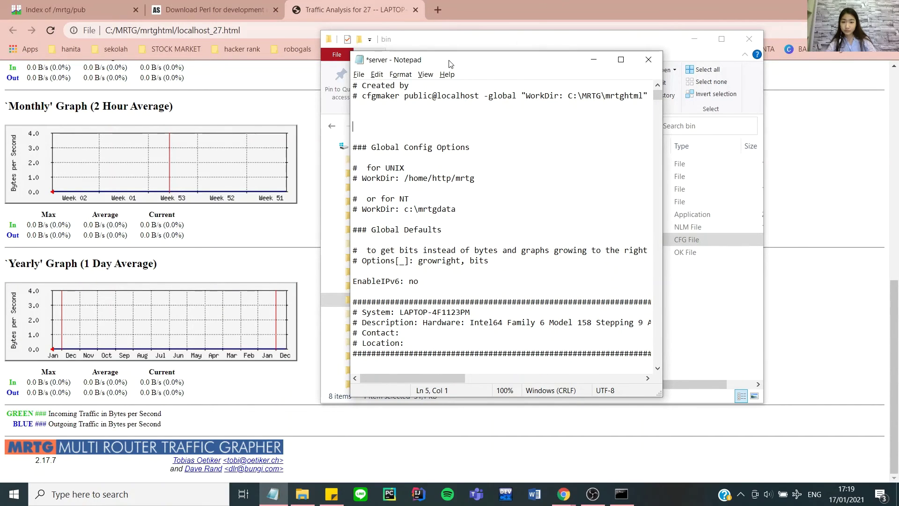
left_click_drag(450, 64, 499, 212)
left_click(441, 267)
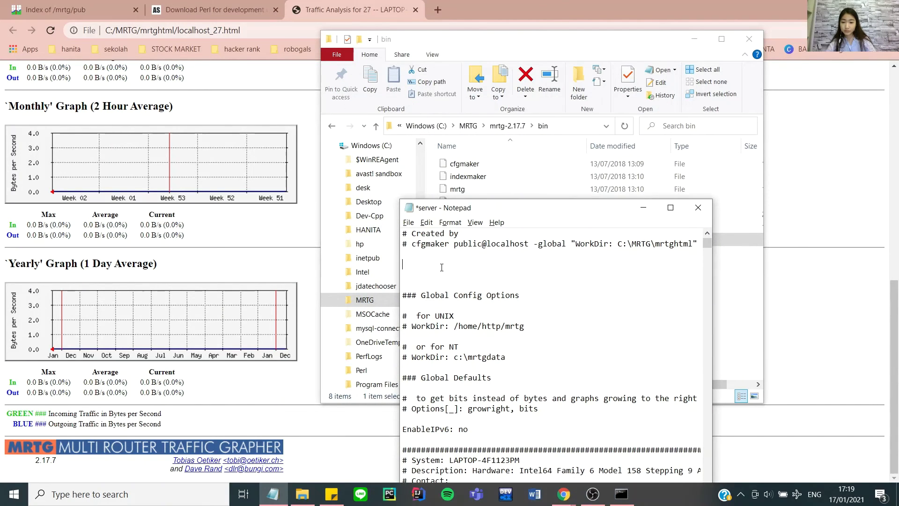
type("R")
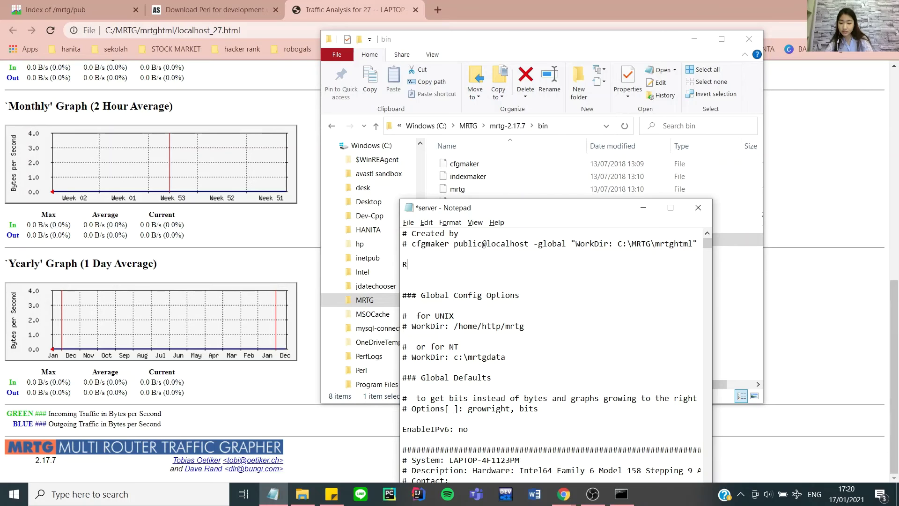
type("unAs")
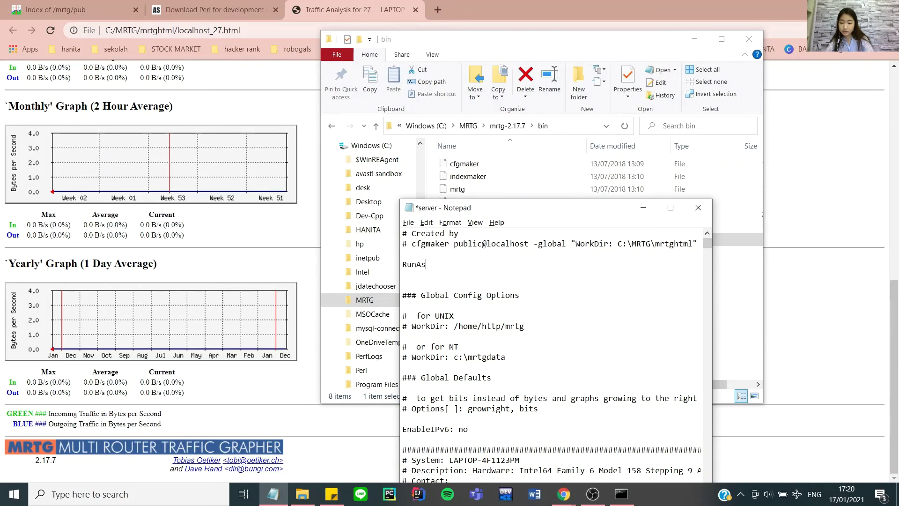
type("Daemon: yes")
key("Return")
type("In")
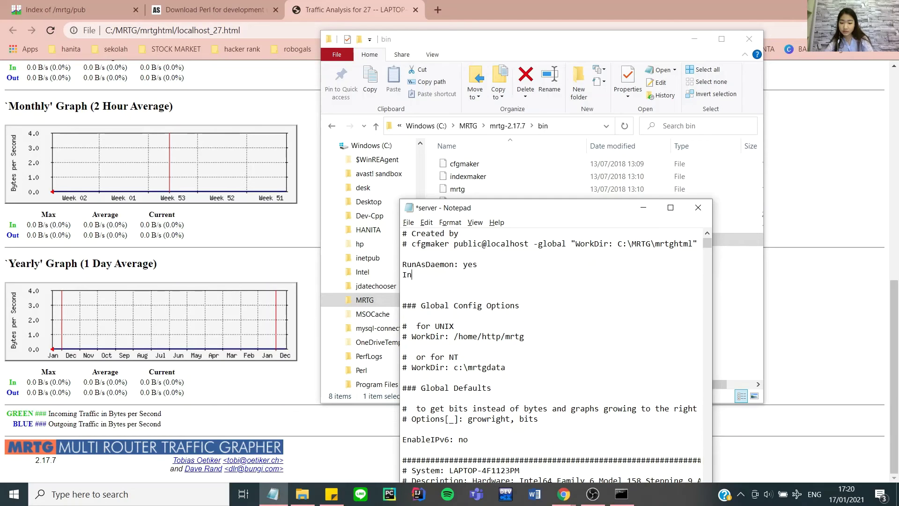
type("terval :  5")
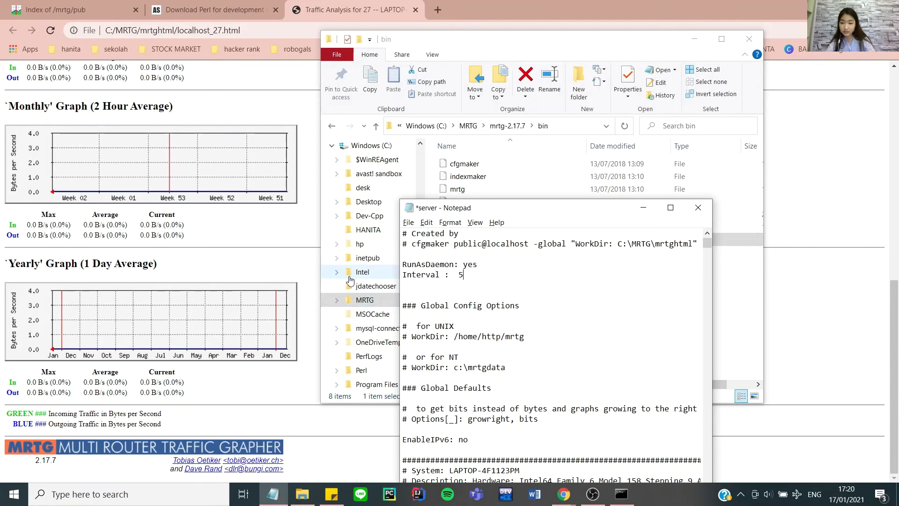
Step: Highlight the two added daemon lines, save the server configuration file and close Notepad
left_click_drag(482, 277, 402, 265)
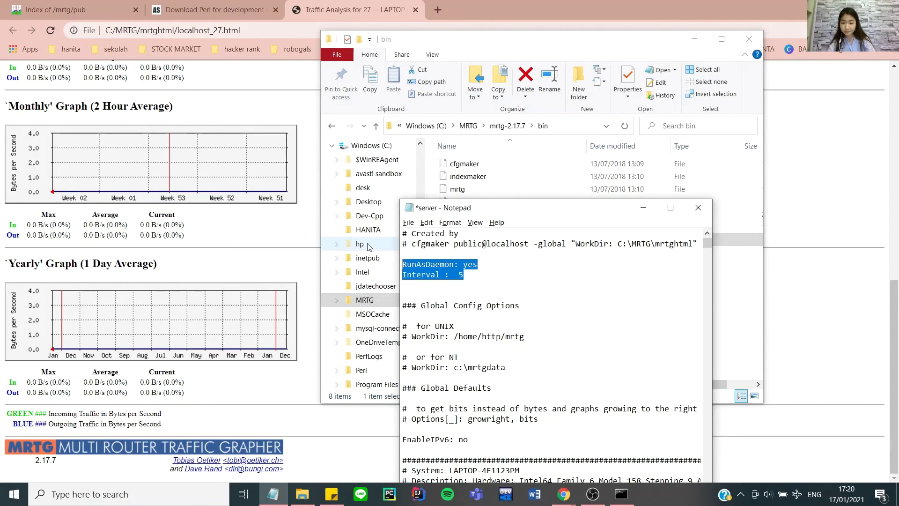
left_click_drag(565, 214, 555, 146)
key("ctrl+s")
left_click(687, 140)
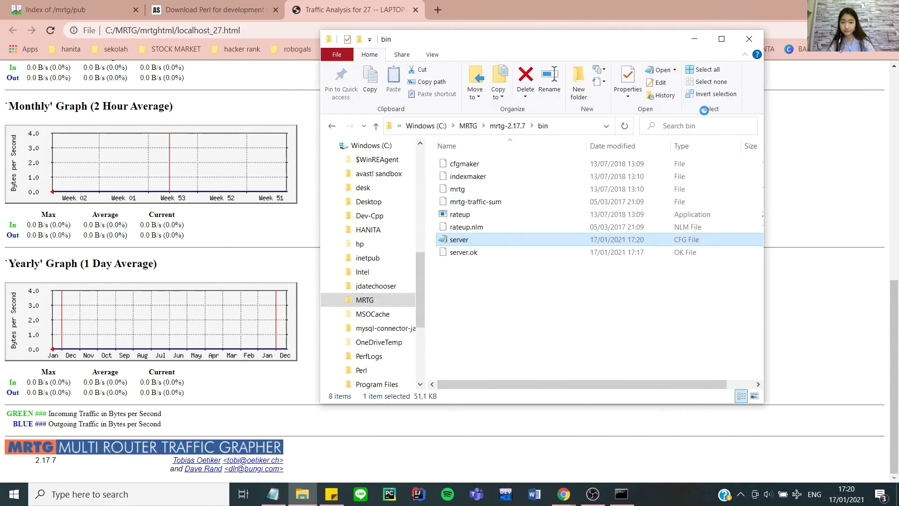
Step: Switch to the Command Prompt and try to run mrtg from the bin folder with "Perl mrtg server.cfg"
left_click(695, 40)
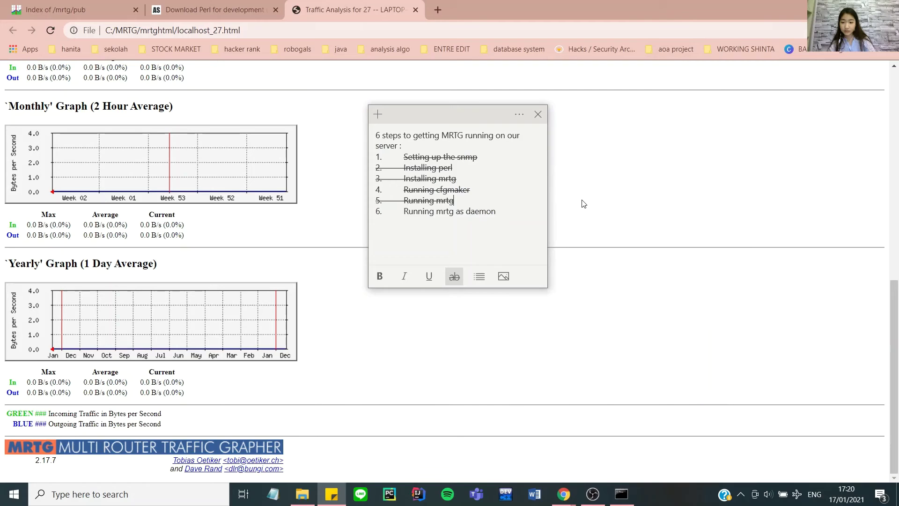
left_click(496, 377)
left_click(621, 494)
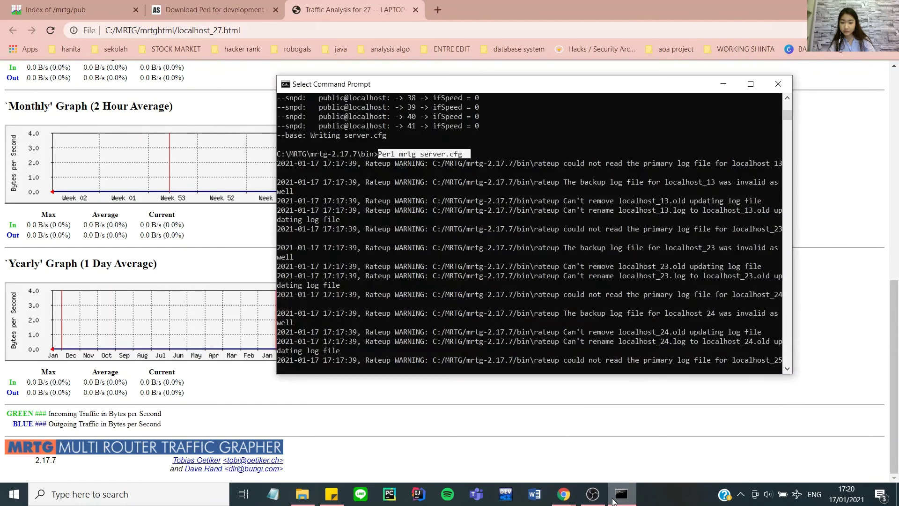
scroll(534, 329, "down", 8)
scroll(533, 330, "down", 10)
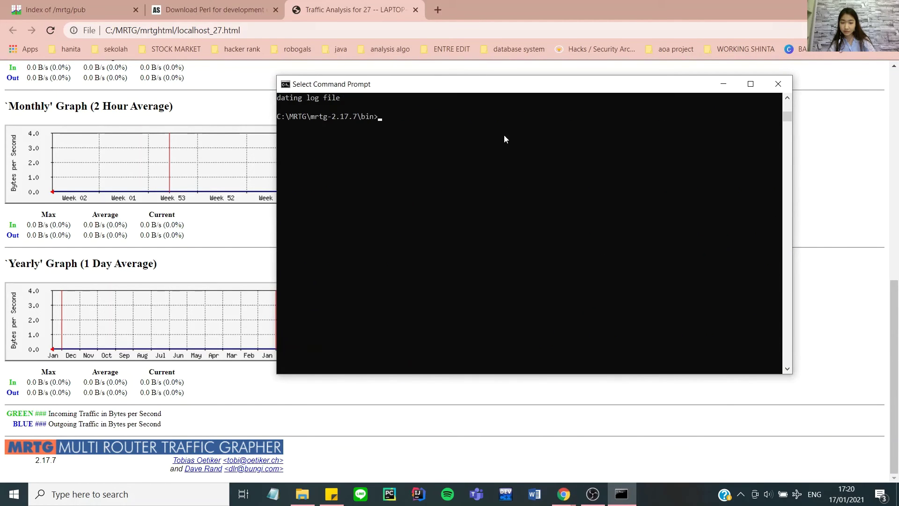
left_click_drag(497, 90, 562, 204)
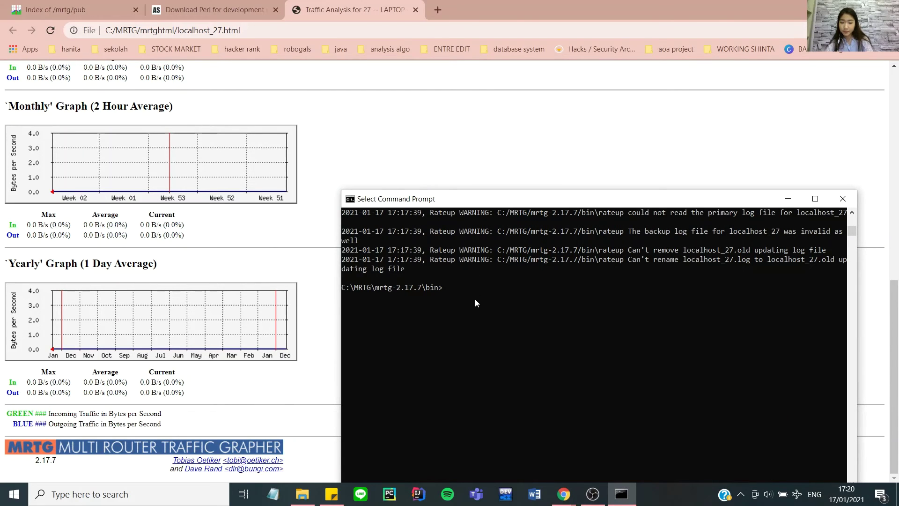
type("Perl m")
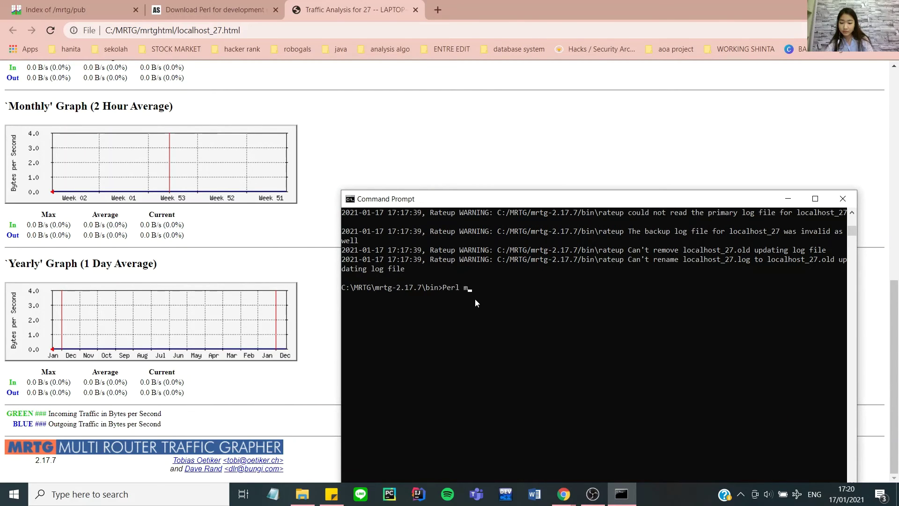
type("rtg server.cfg")
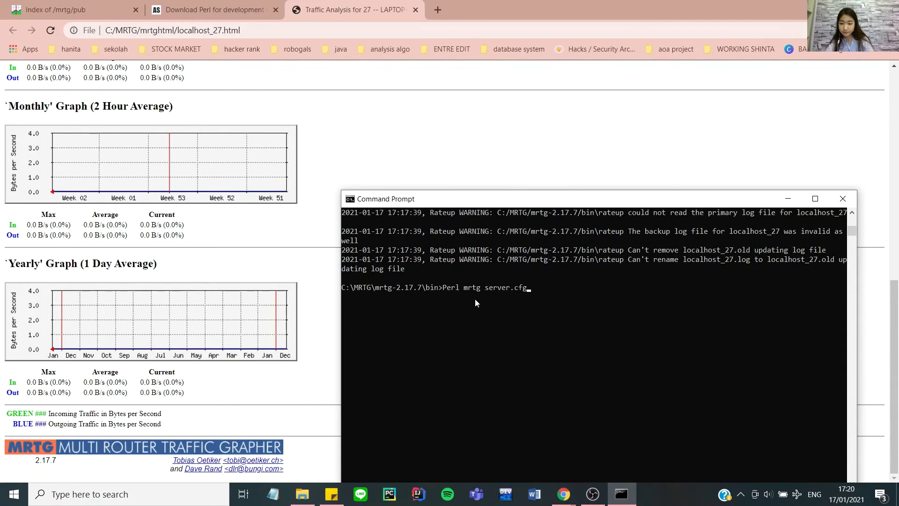
key("Return")
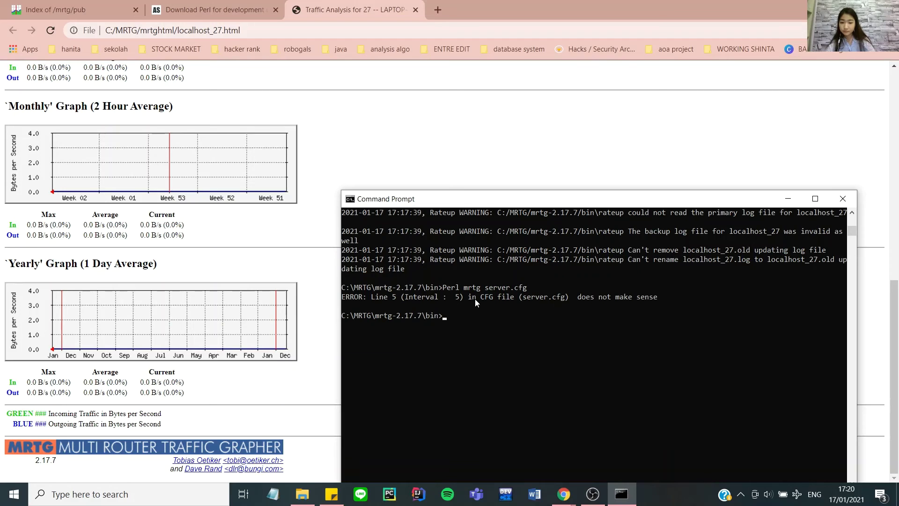
left_click_drag(495, 202, 532, 109)
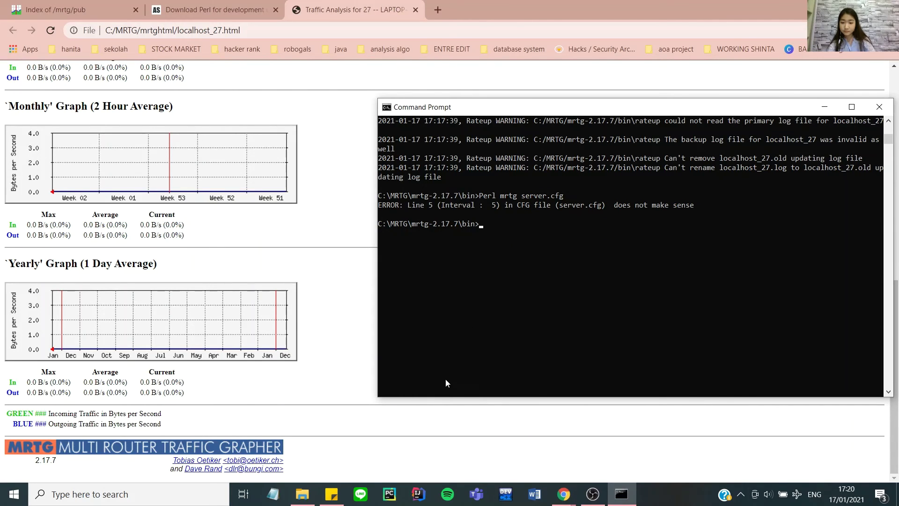
Step: Reopen the server CFG file, change the interval line to "interval : 5", save it and return to the Command Prompt
left_click(313, 496)
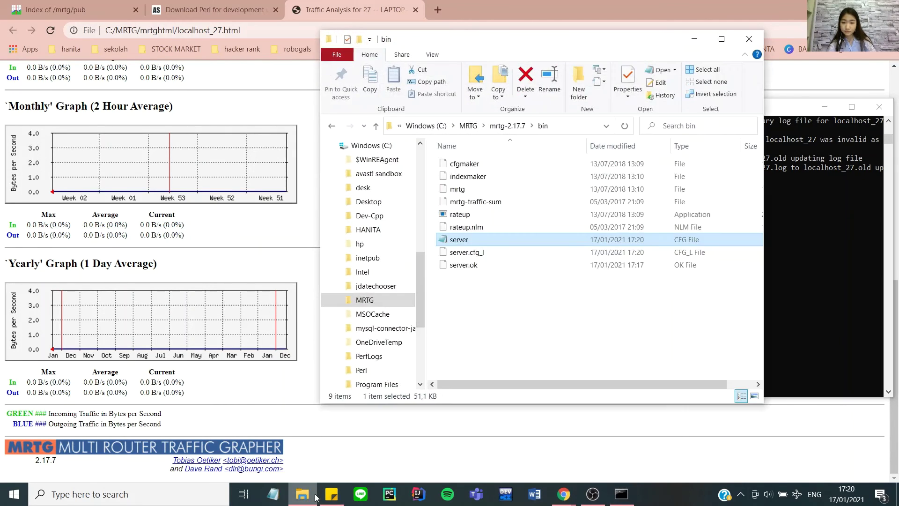
left_click(463, 239)
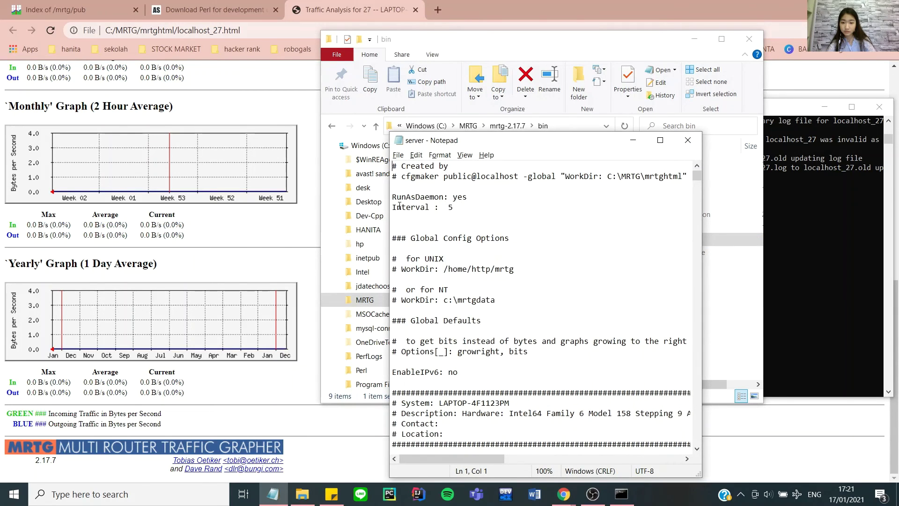
left_click(392, 207)
key("Delete")
type("in")
key("Delete")
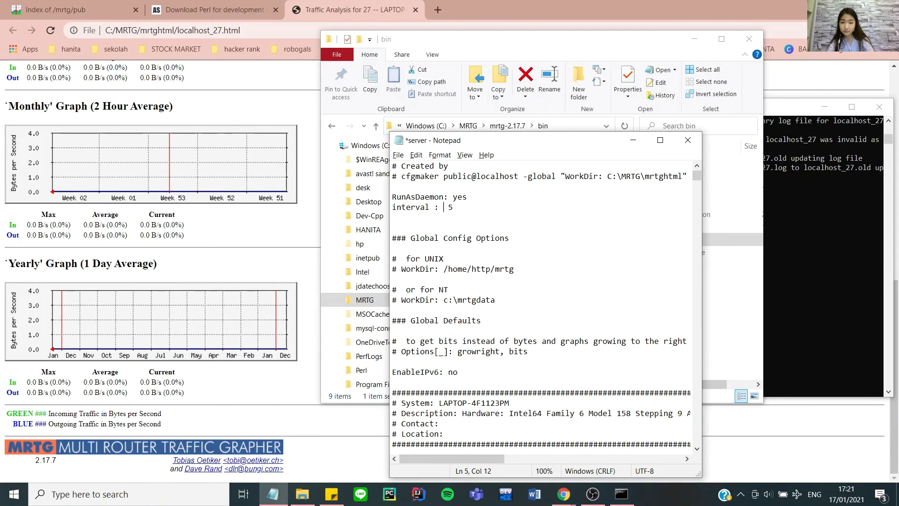
key("Delete")
key("ctrl+s")
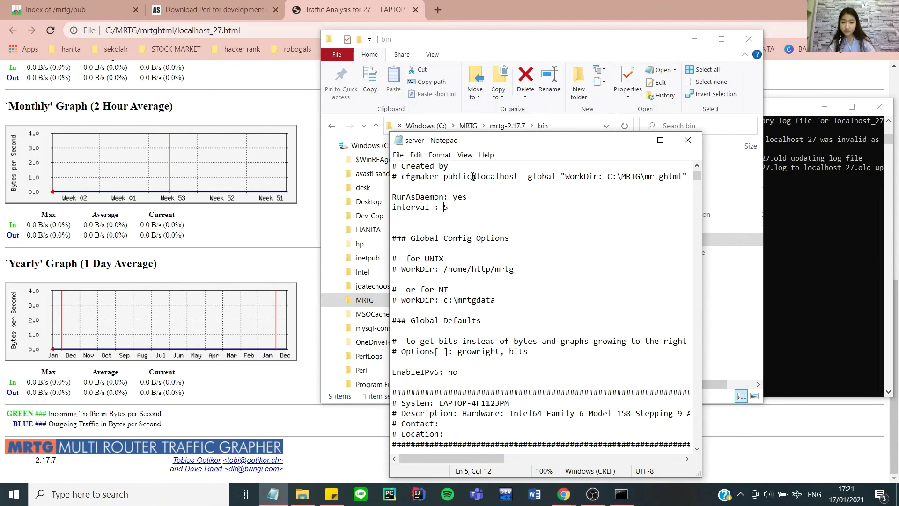
left_click(688, 140)
left_click(694, 39)
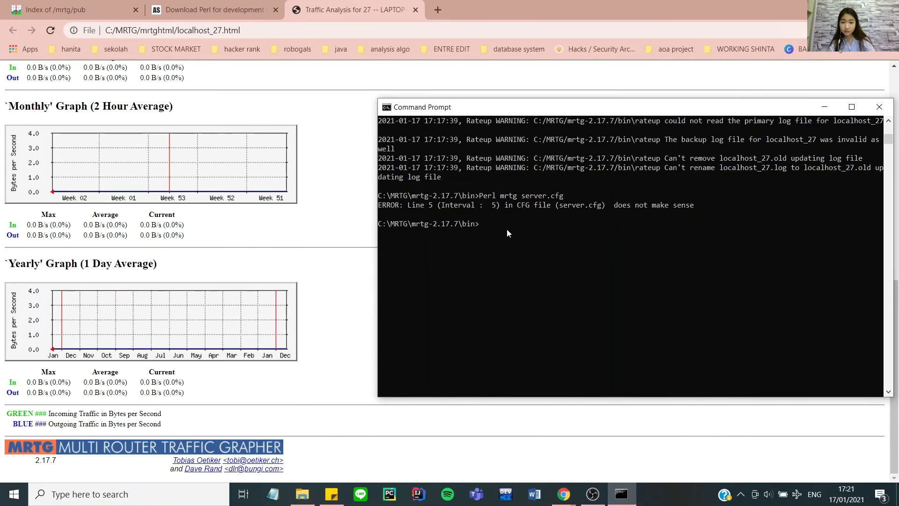
Step: Try "Perl mrtg server.cfg" again with the lowercase interval line
type("Perl mr")
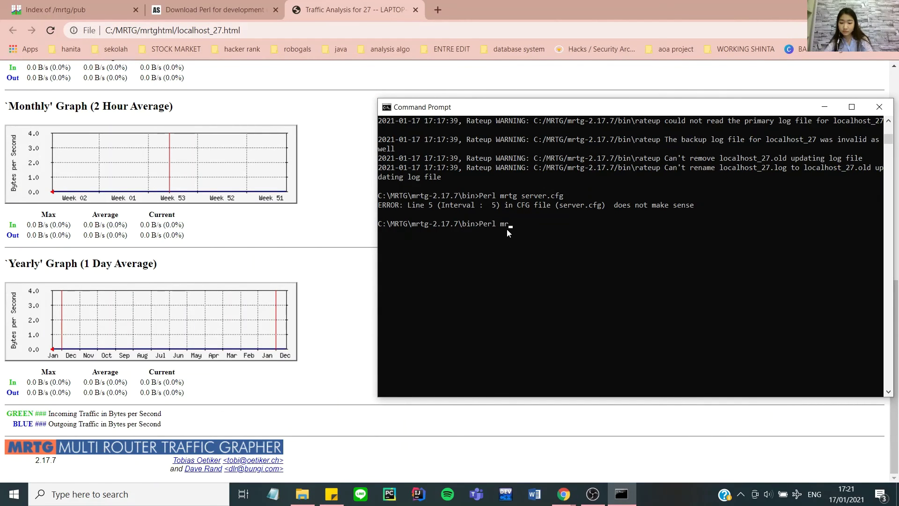
type("tg server.cfg")
key("Return")
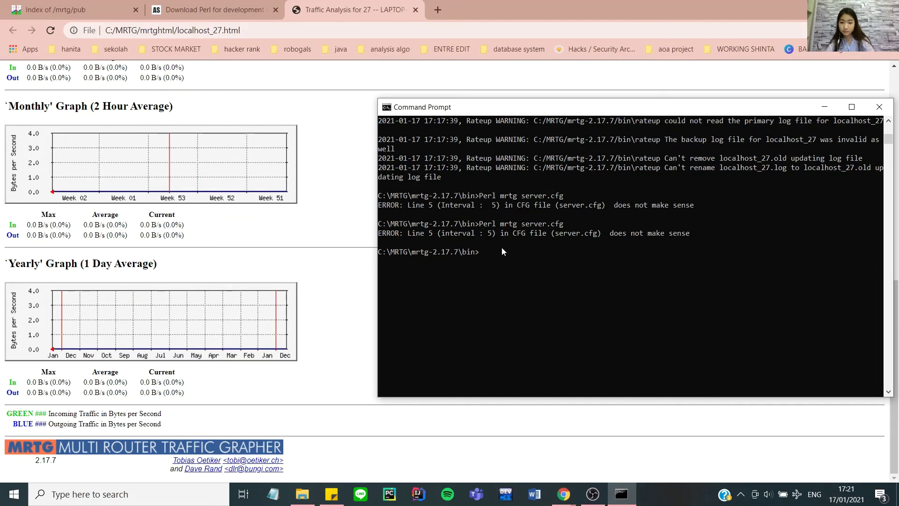
Step: Open the server CFG file again, remove the stray space from the interval line, save it and close Notepad
left_click(303, 495)
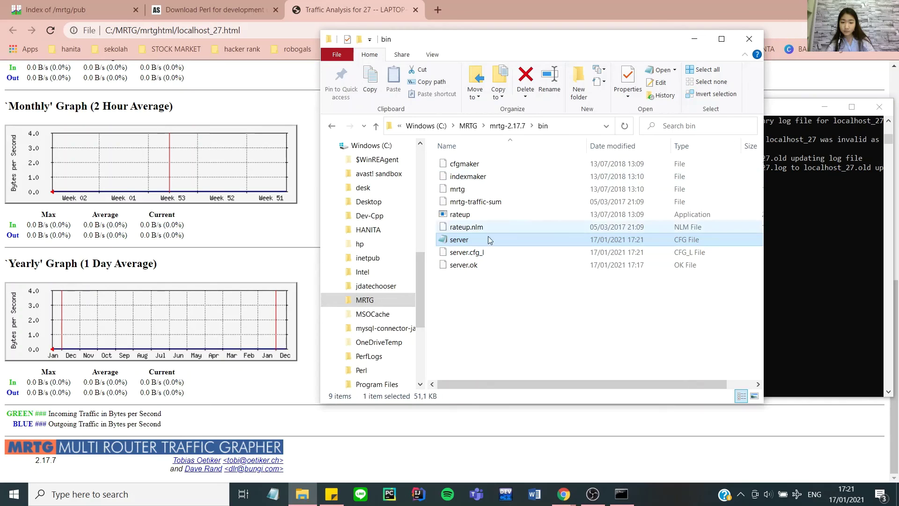
left_click(488, 237)
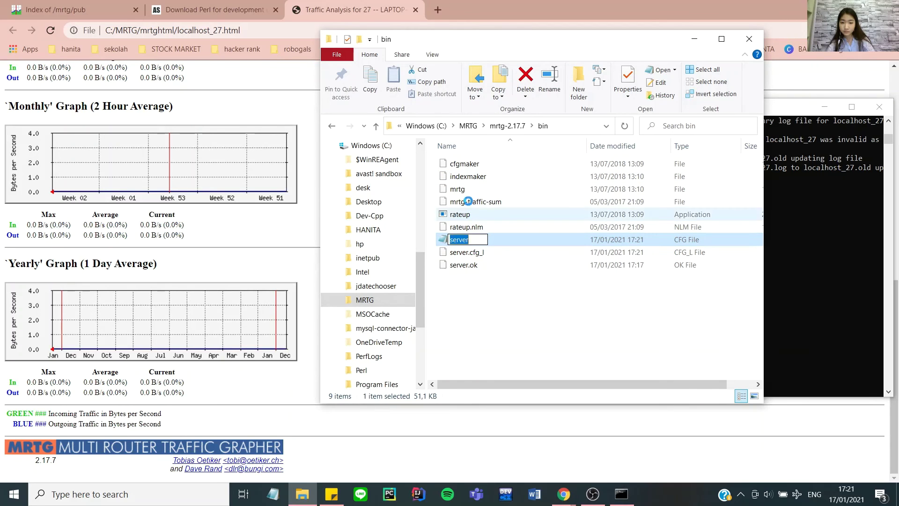
double_click(507, 247)
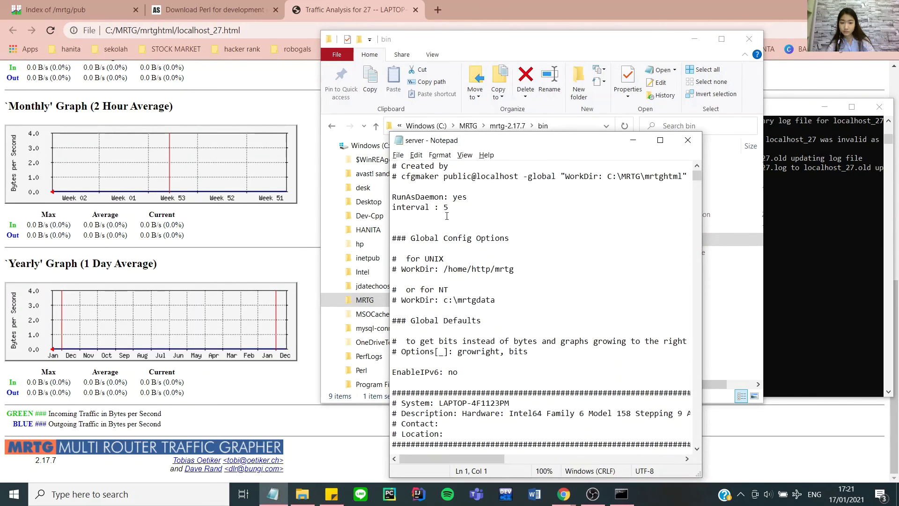
key("BackSpace")
left_click(687, 140)
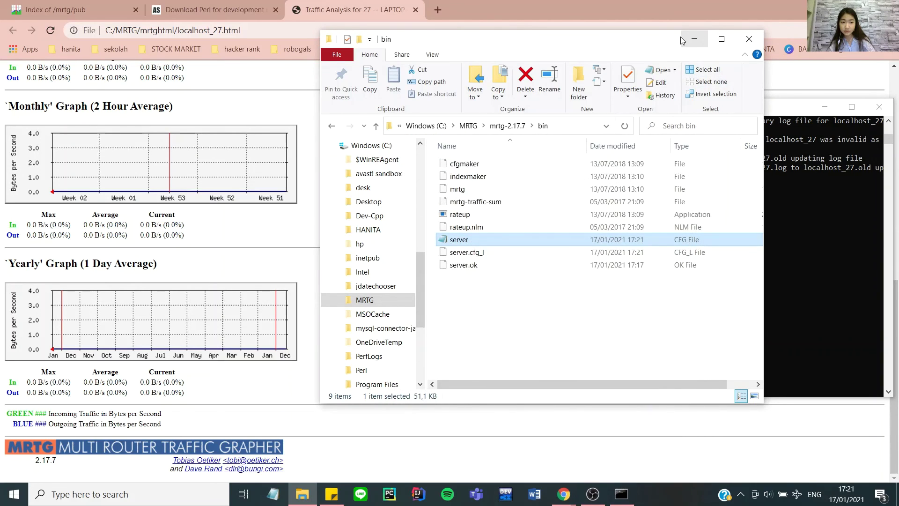
left_click(706, 36)
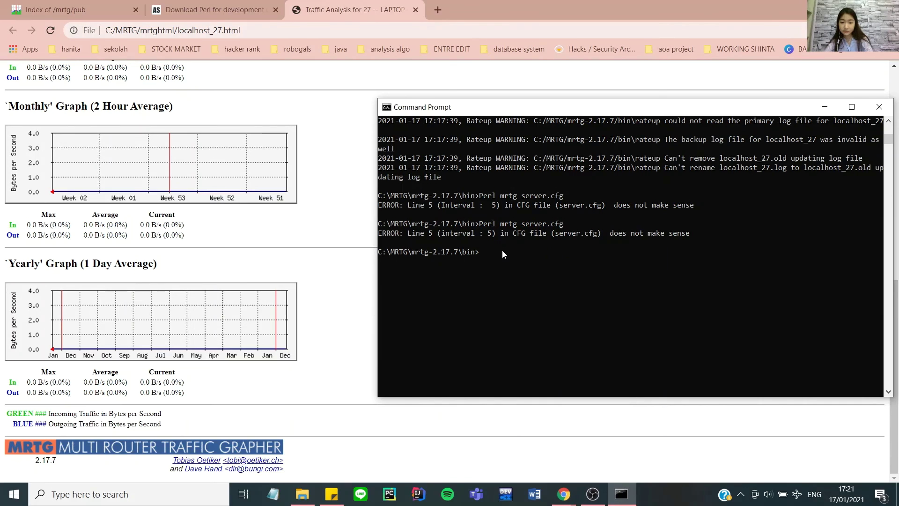
Step: Start MRTG as a daemon by running "Perl mrtg server.cfg" with the corrected configuration
type("Pe")
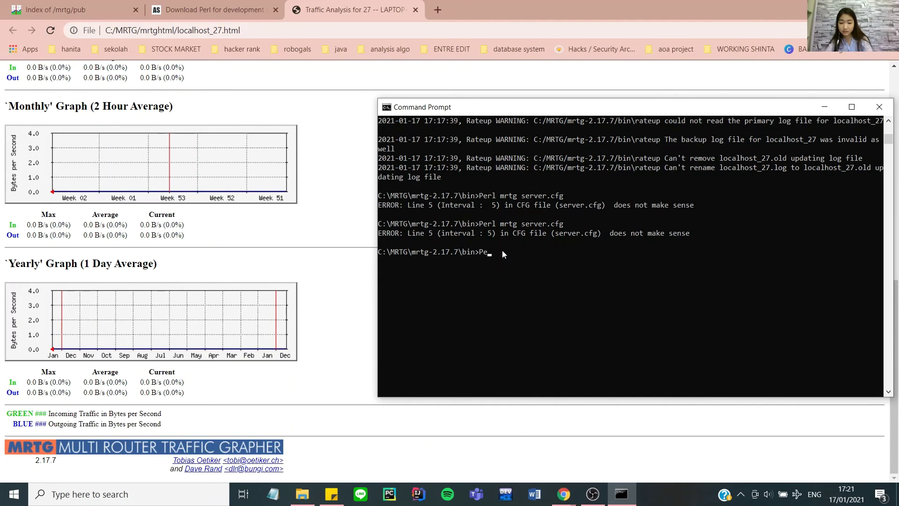
type("rl mrtg server.cfg")
key("Return")
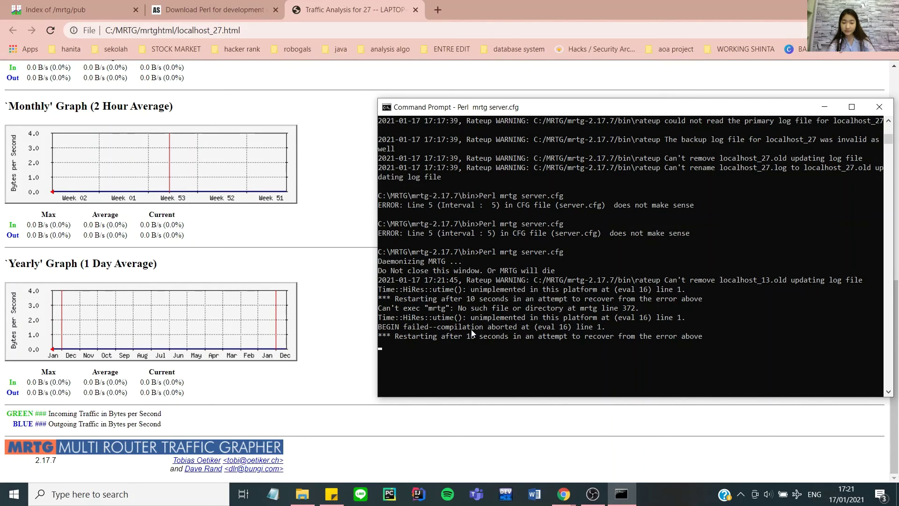
scroll(471, 329, "down", 1)
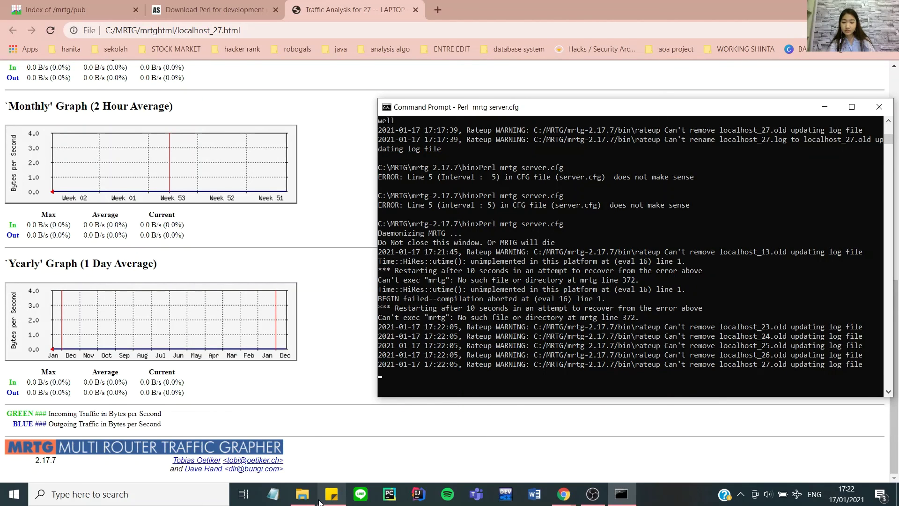
Step: Open the localhost_27 page from the MRTG mrtghtml folder, examine its daily traffic graph and reload the page
left_click(303, 494)
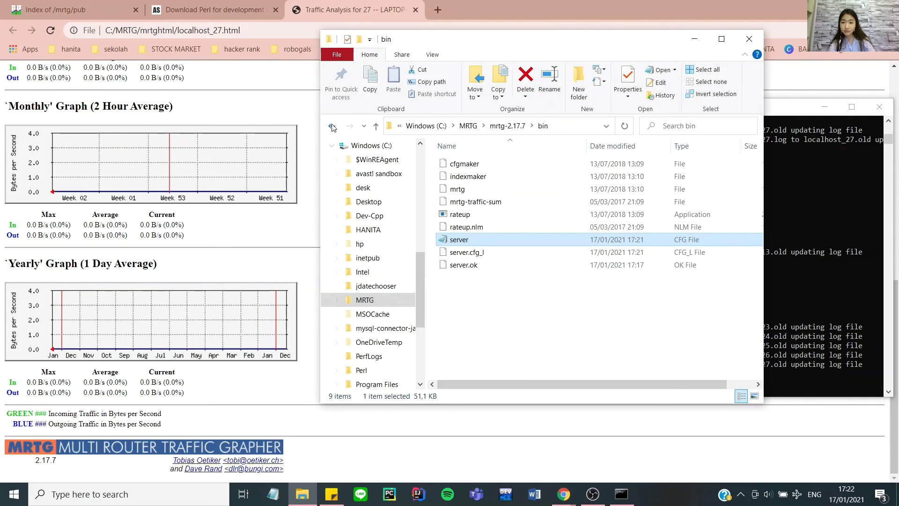
left_click(332, 127)
left_click(332, 126)
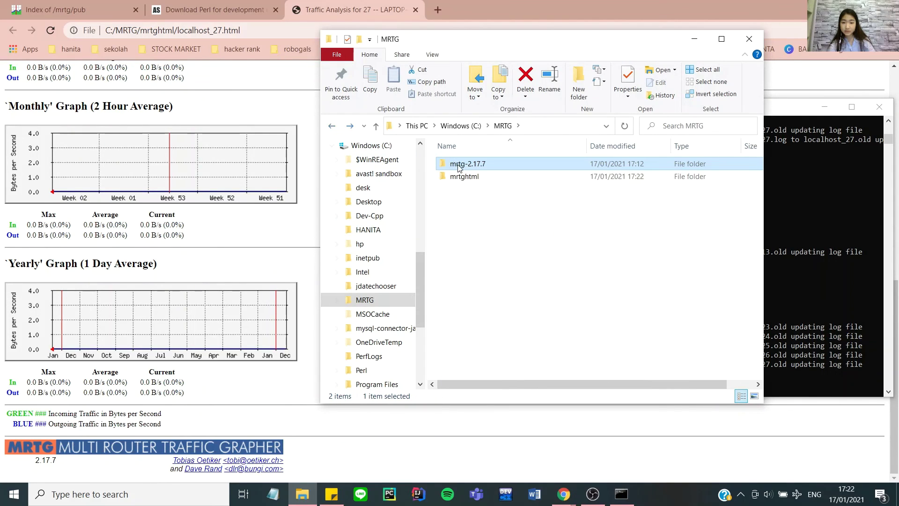
double_click(464, 176)
scroll(506, 253, "down", 5)
left_click(482, 276)
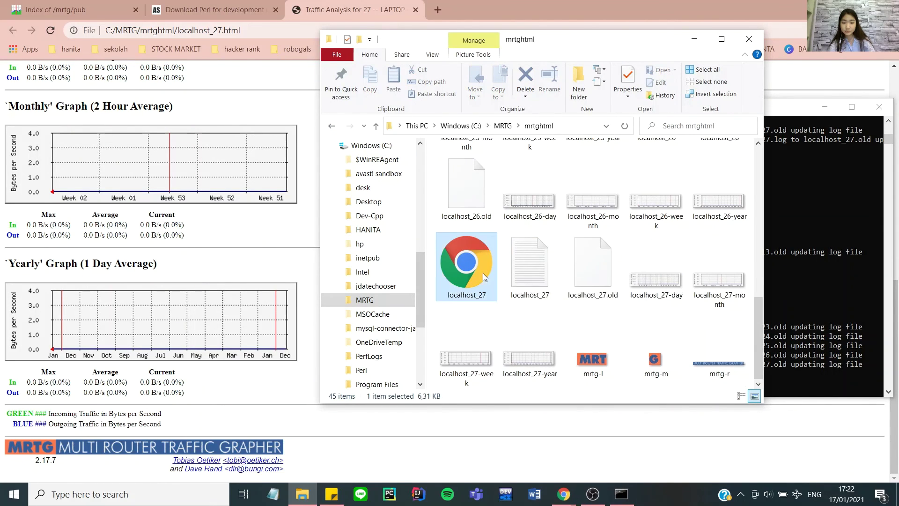
double_click(482, 273)
left_click(696, 38)
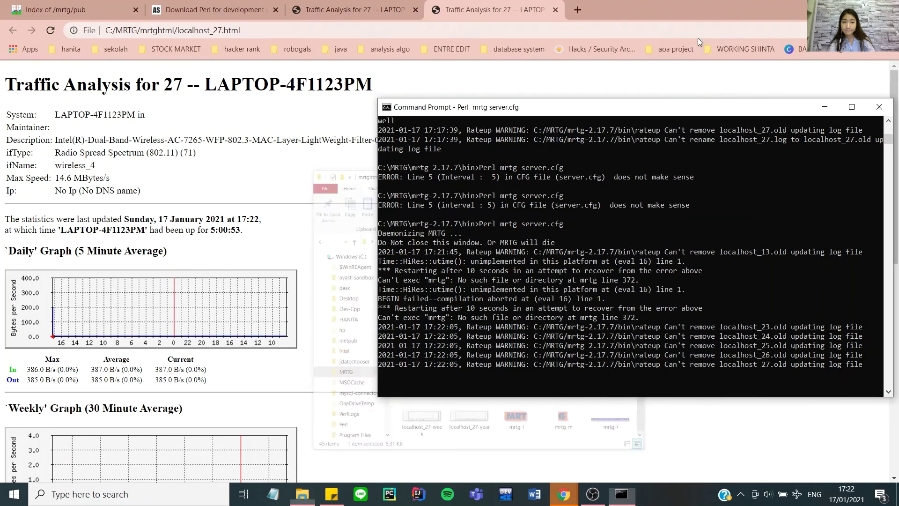
left_click(178, 167)
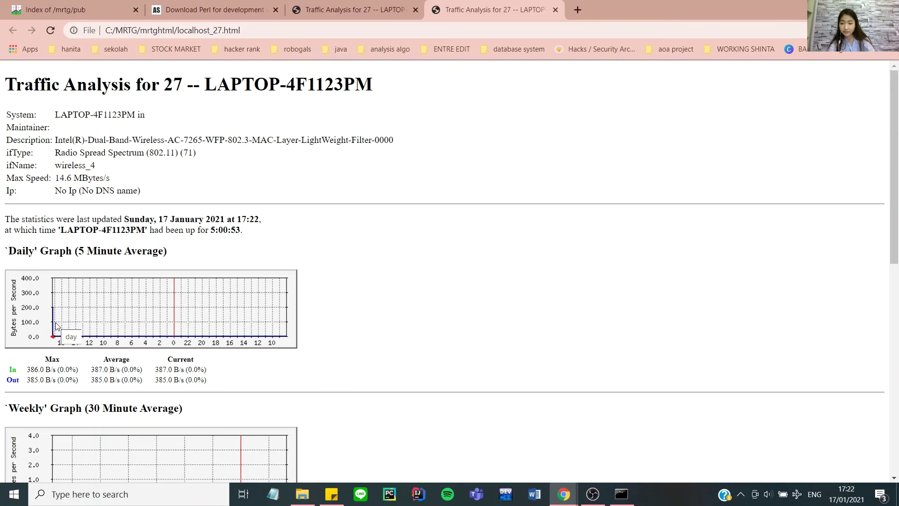
left_click(50, 31)
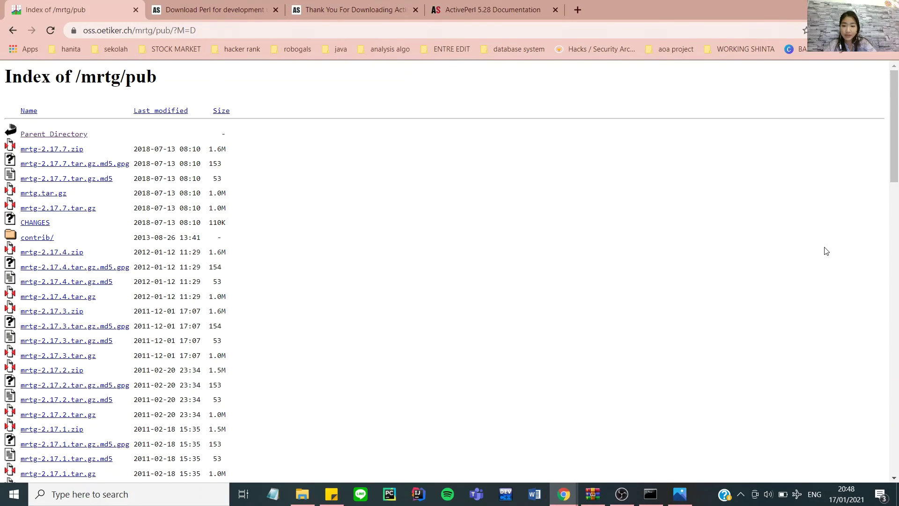
Step: Bring up the Command Prompt and run "Perl mrtg server.cfg" once more to refresh the traffic data
left_click(651, 494)
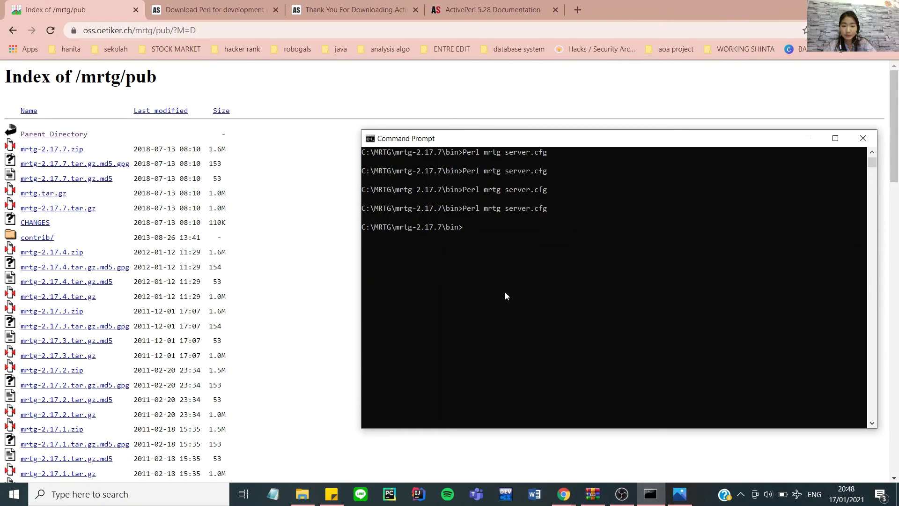
type("Perl mrt")
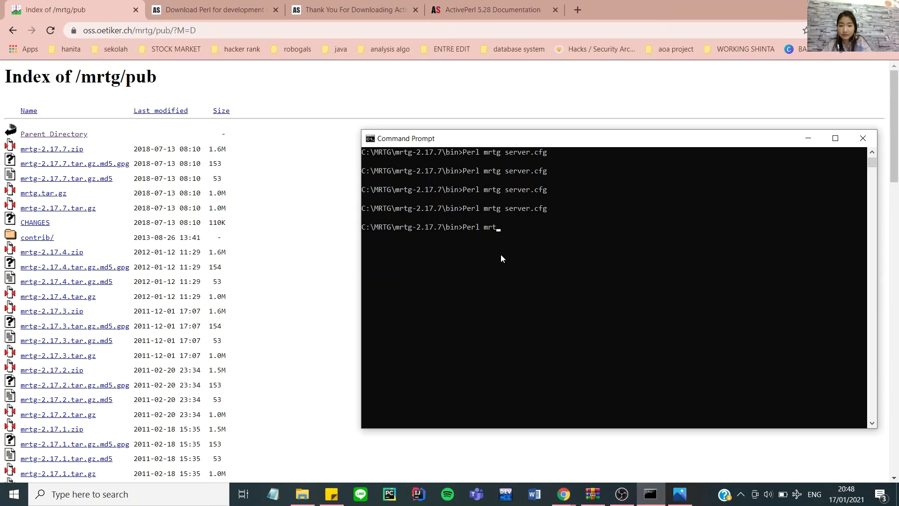
type("g server.")
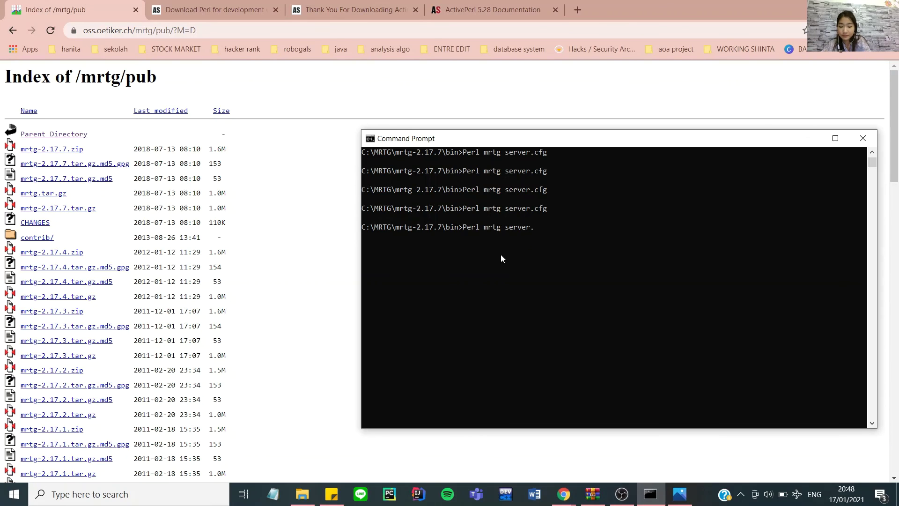
type("cfg")
key("Return")
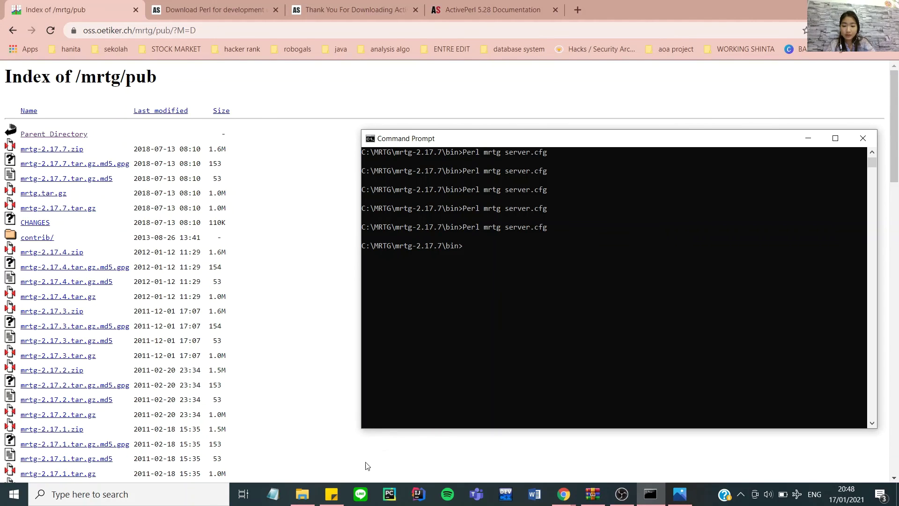
Step: Reopen the localhost_27 page from the mrtghtml folder and review its daily to yearly graphs and the traffic color legend
left_click(302, 494)
double_click(463, 333)
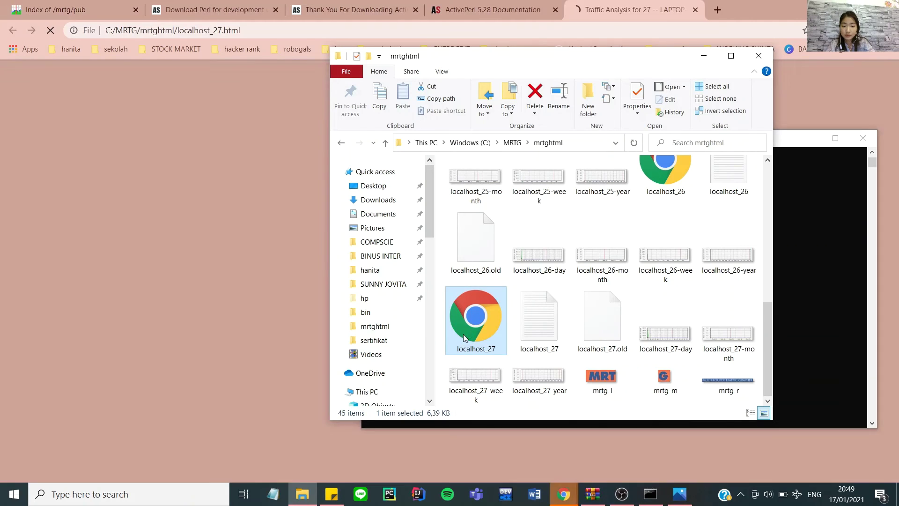
left_click(298, 171)
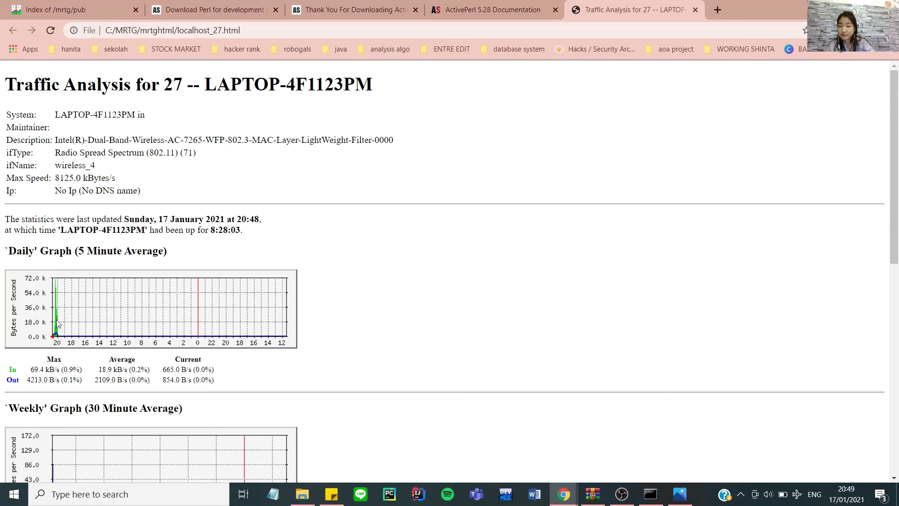
scroll(71, 326, "down", 10)
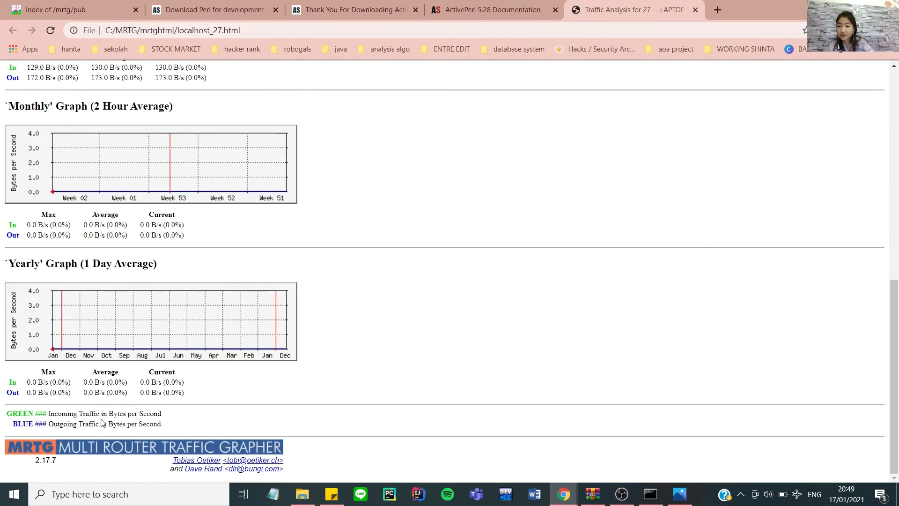
scroll(148, 410, "up", 7)
scroll(148, 410, "up", 3)
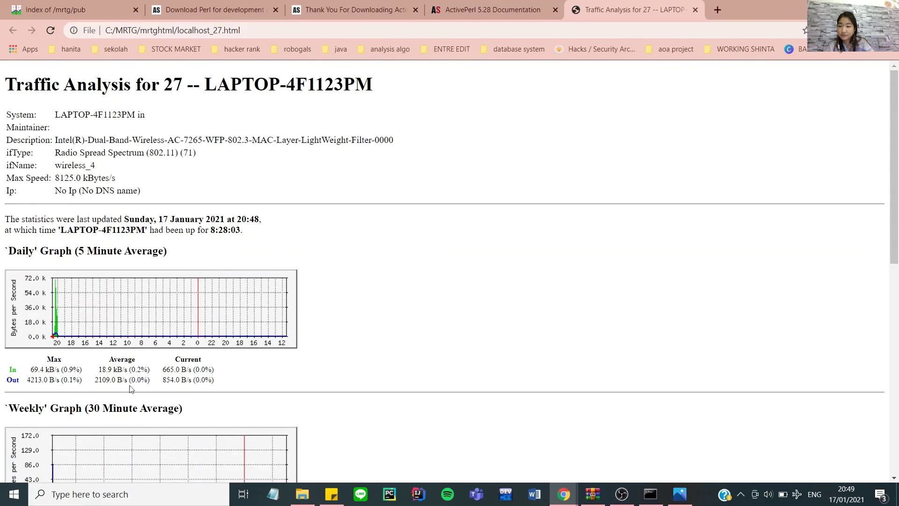